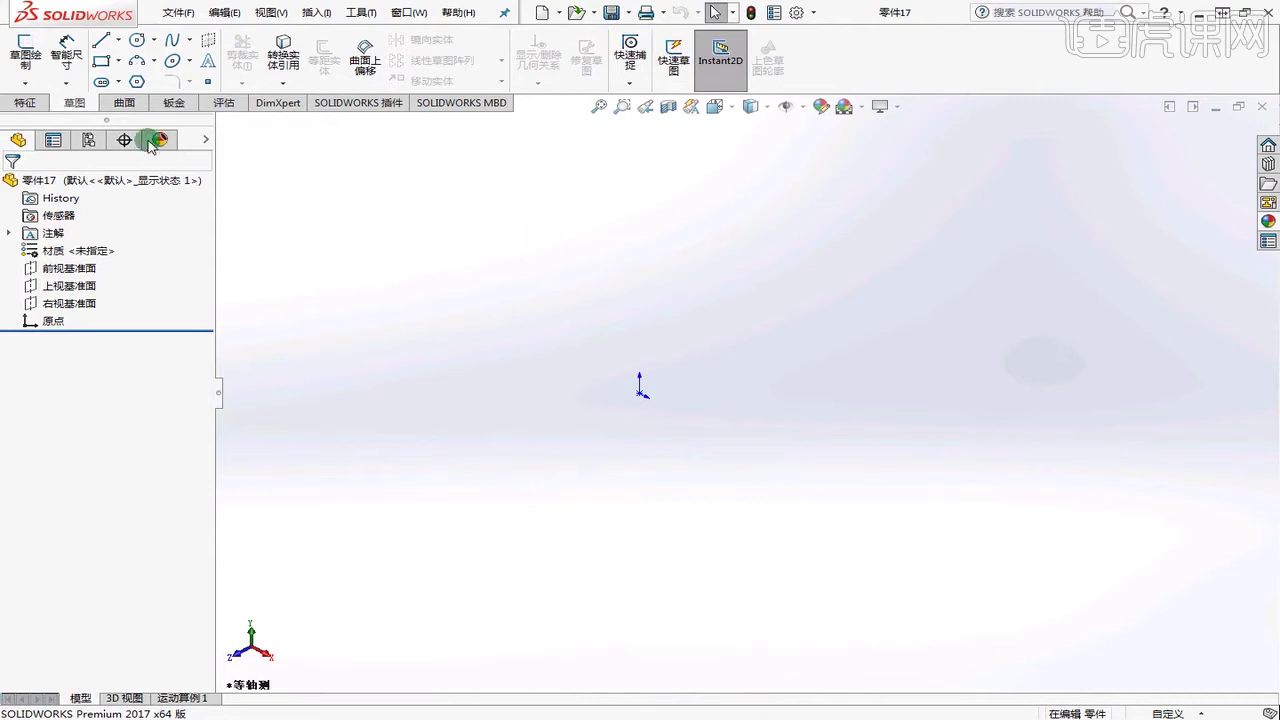
- Sketch four points on the Front Plane: lower ones at about (-69, 4) and (66, 4) mm, two higher between them; exit the sketch
left_click(26, 56)
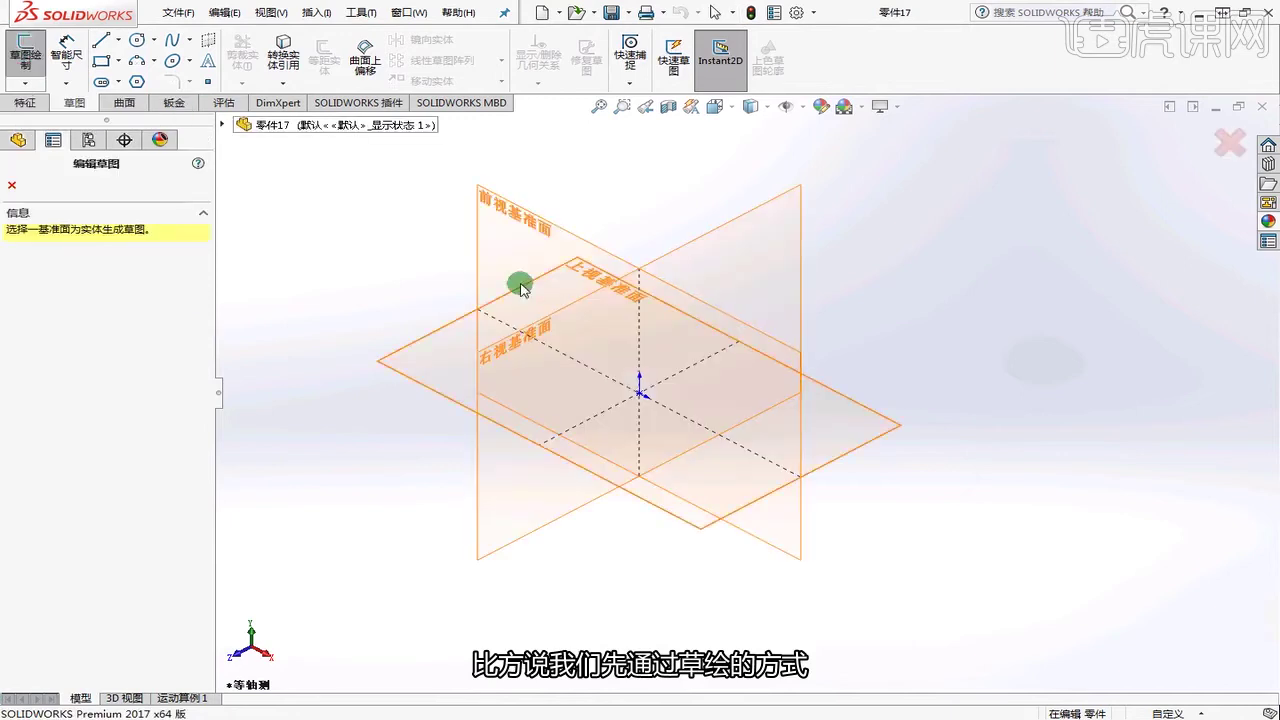
left_click(496, 208)
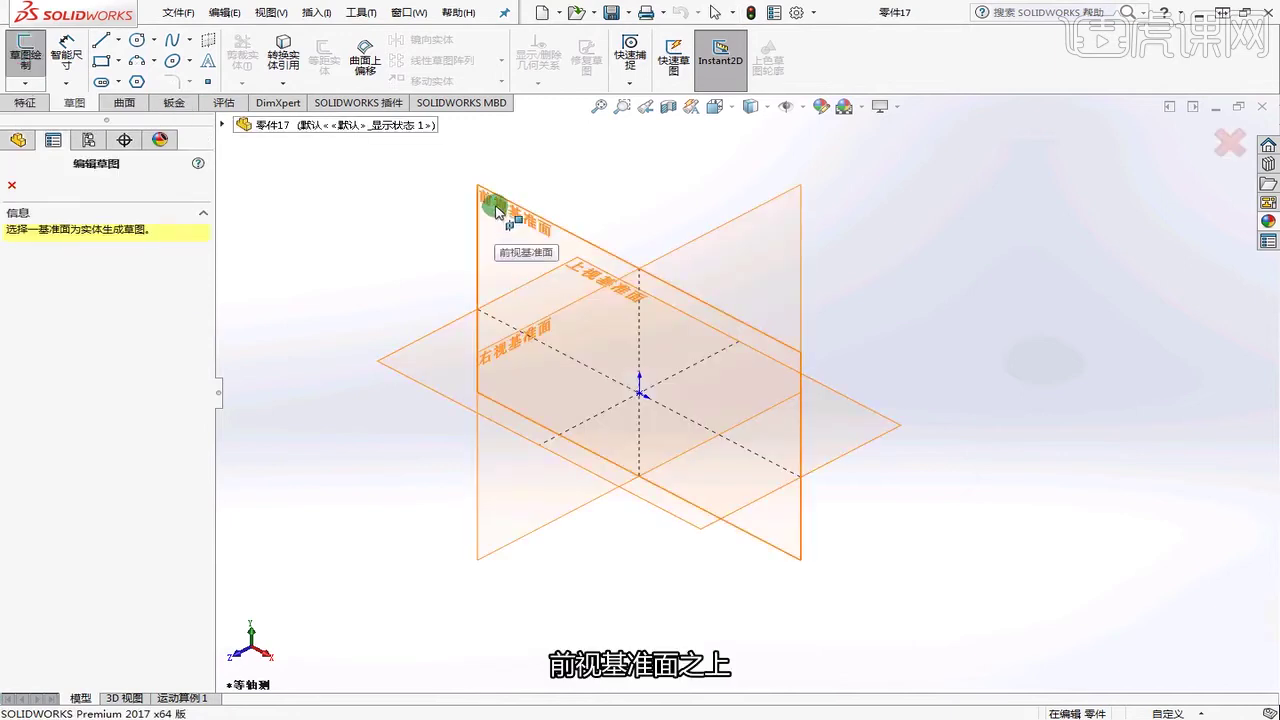
left_click(207, 82)
left_click(469, 417)
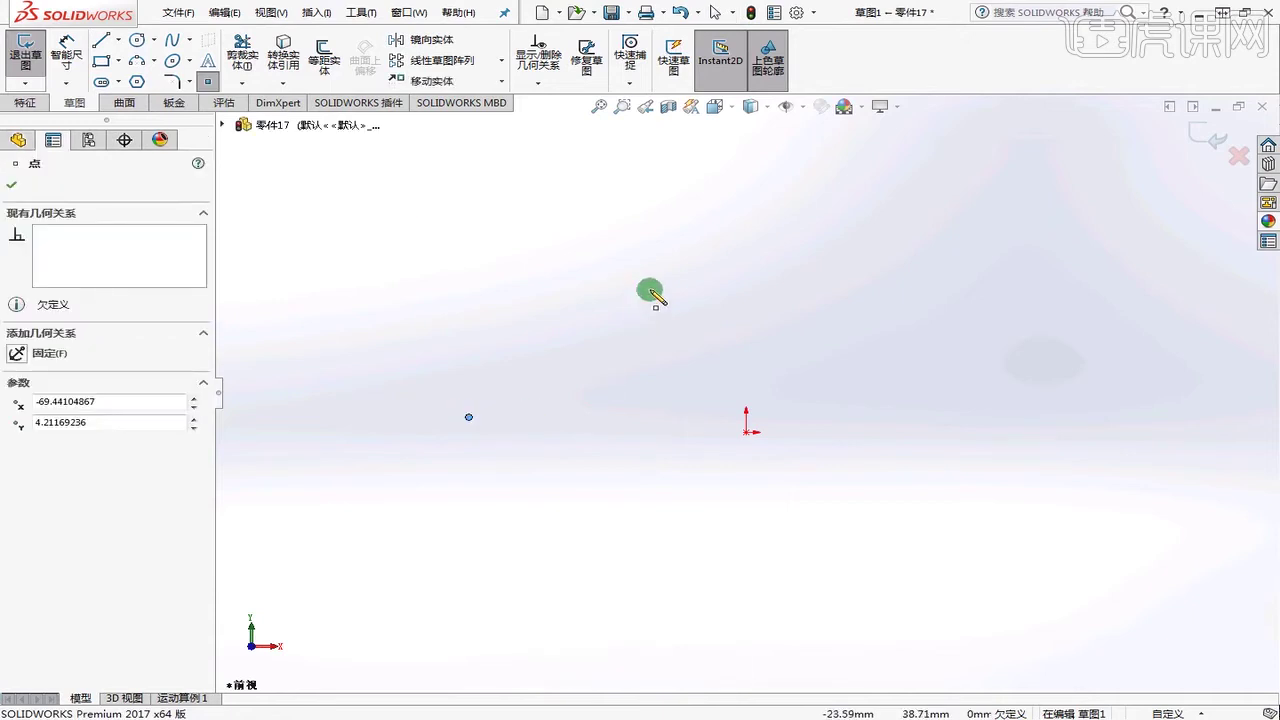
left_click(649, 288)
left_click(893, 301)
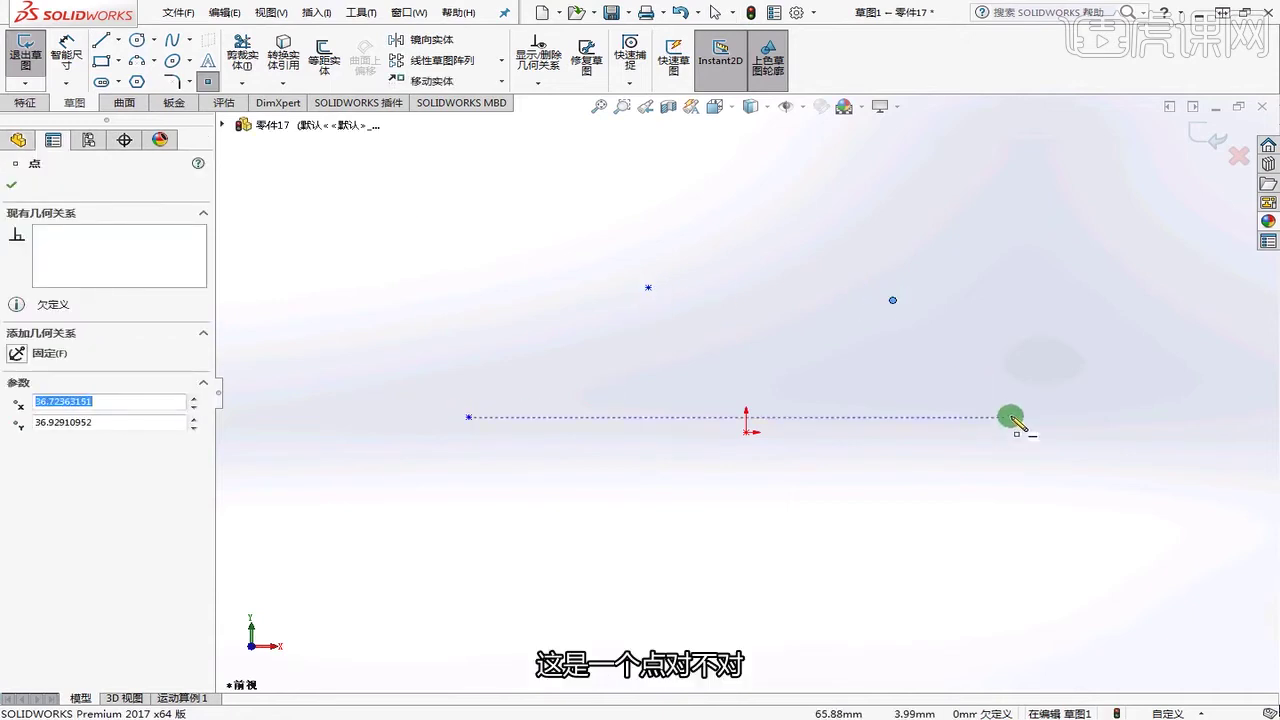
left_click(1010, 417)
key("Escape")
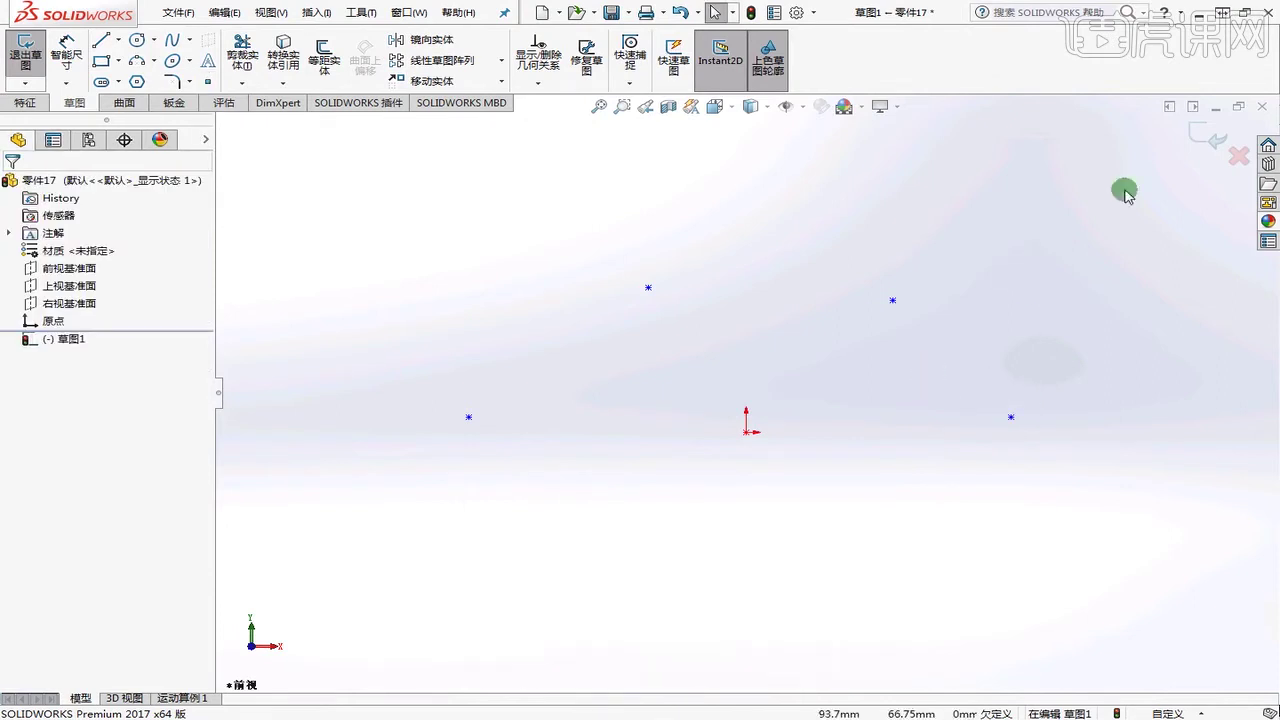
left_click(1207, 139)
mouse_move(890, 320)
middle_mouse_down()
mouse_move(723, 449)
mouse_move(617, 393)
middle_mouse_up()
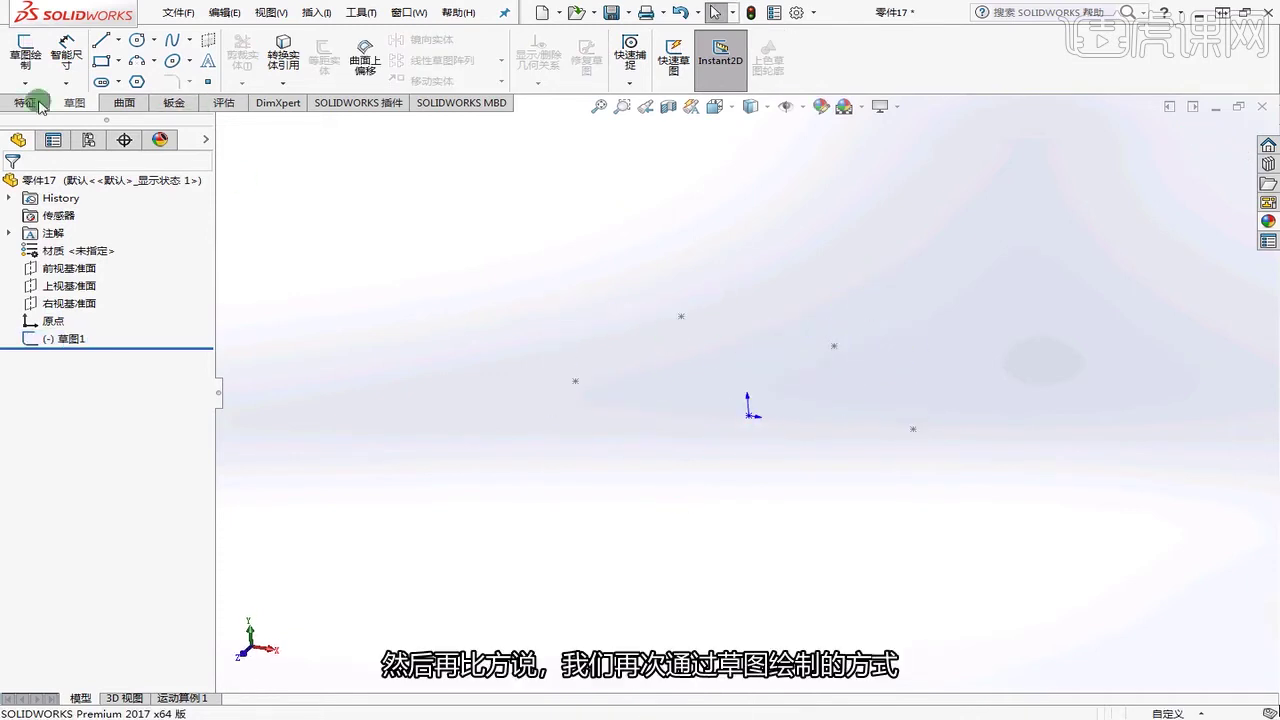
- Sketch three points on the Right Plane, two left of the origin and one right of it at about (24, 17) mm, and exit
left_click(14, 66)
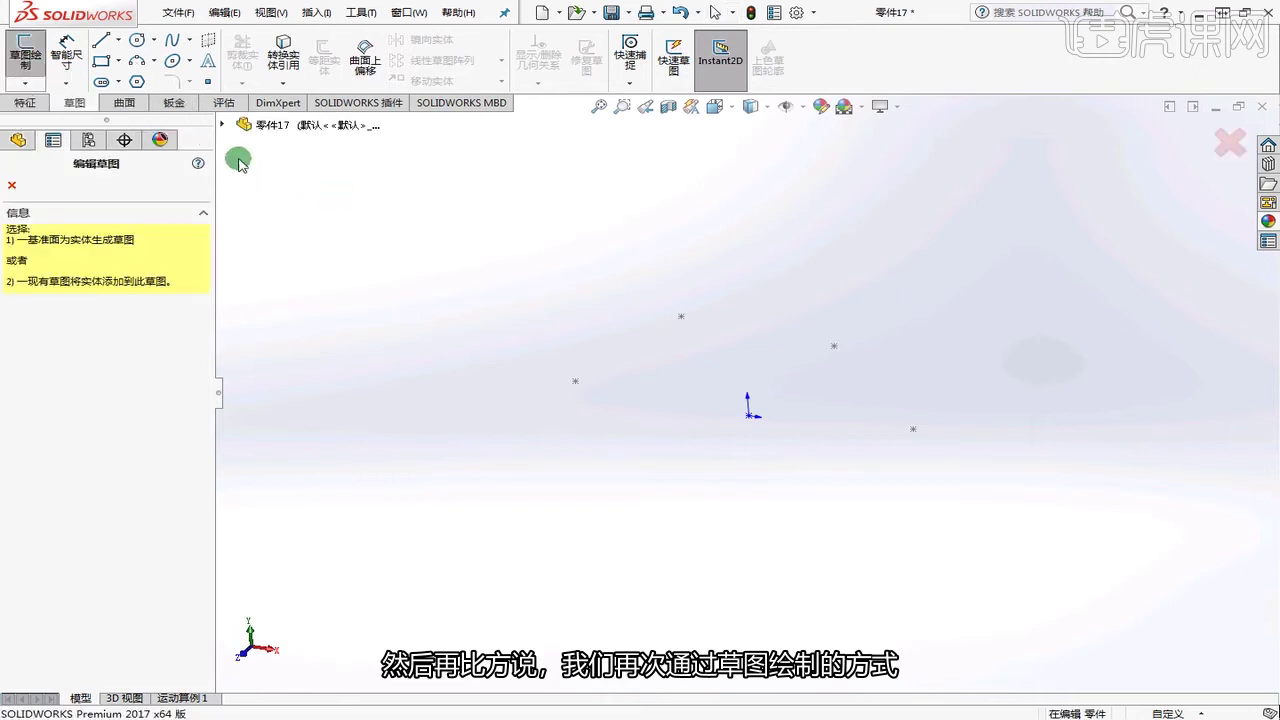
left_click(221, 124)
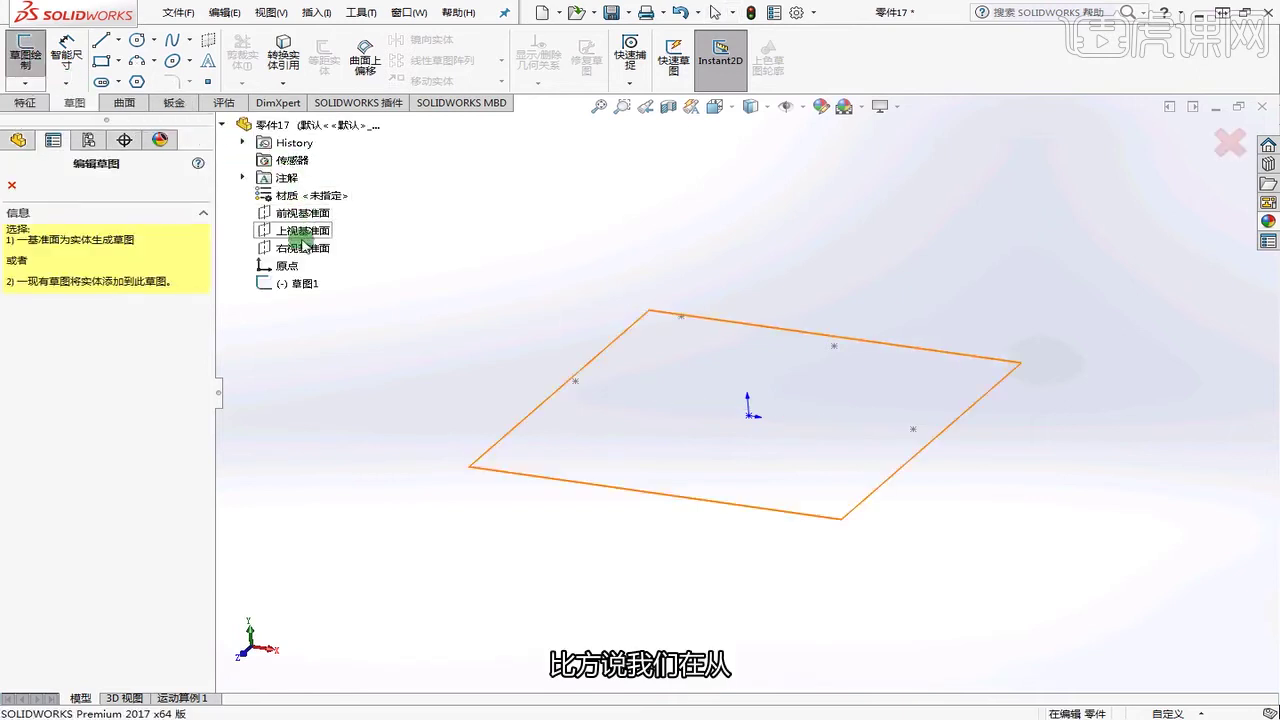
left_click(303, 249)
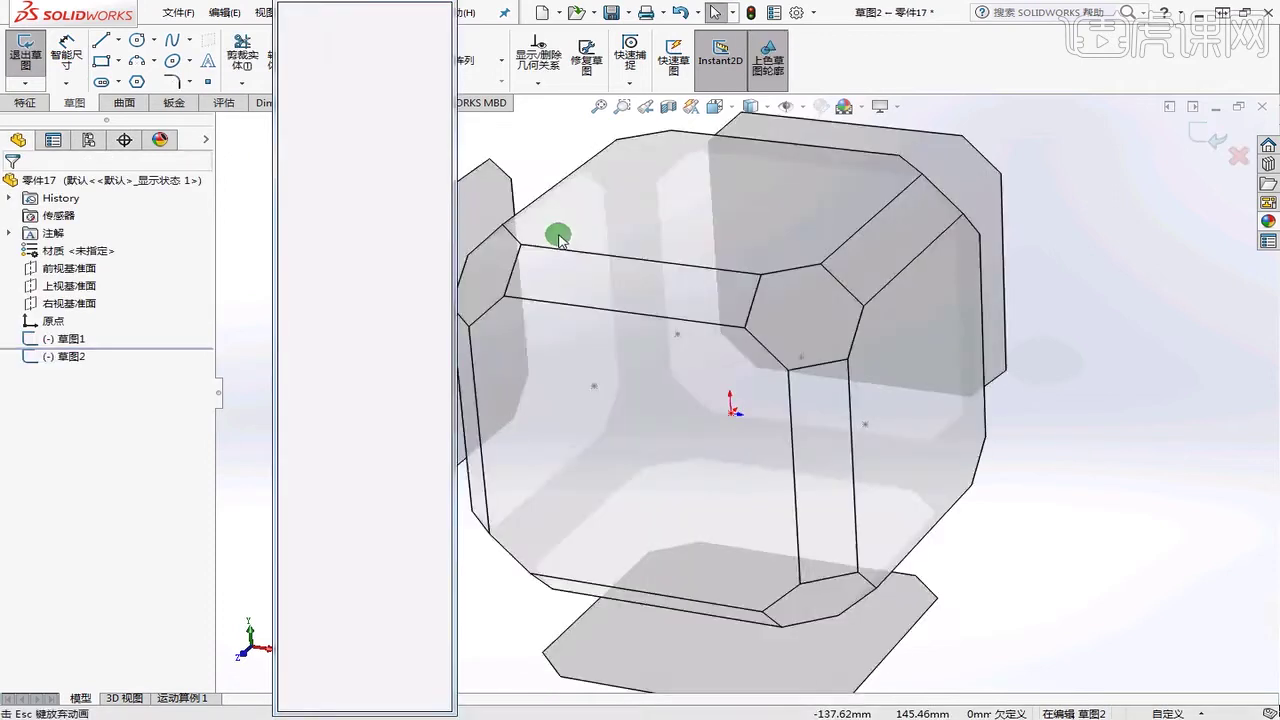
left_click(430, 40)
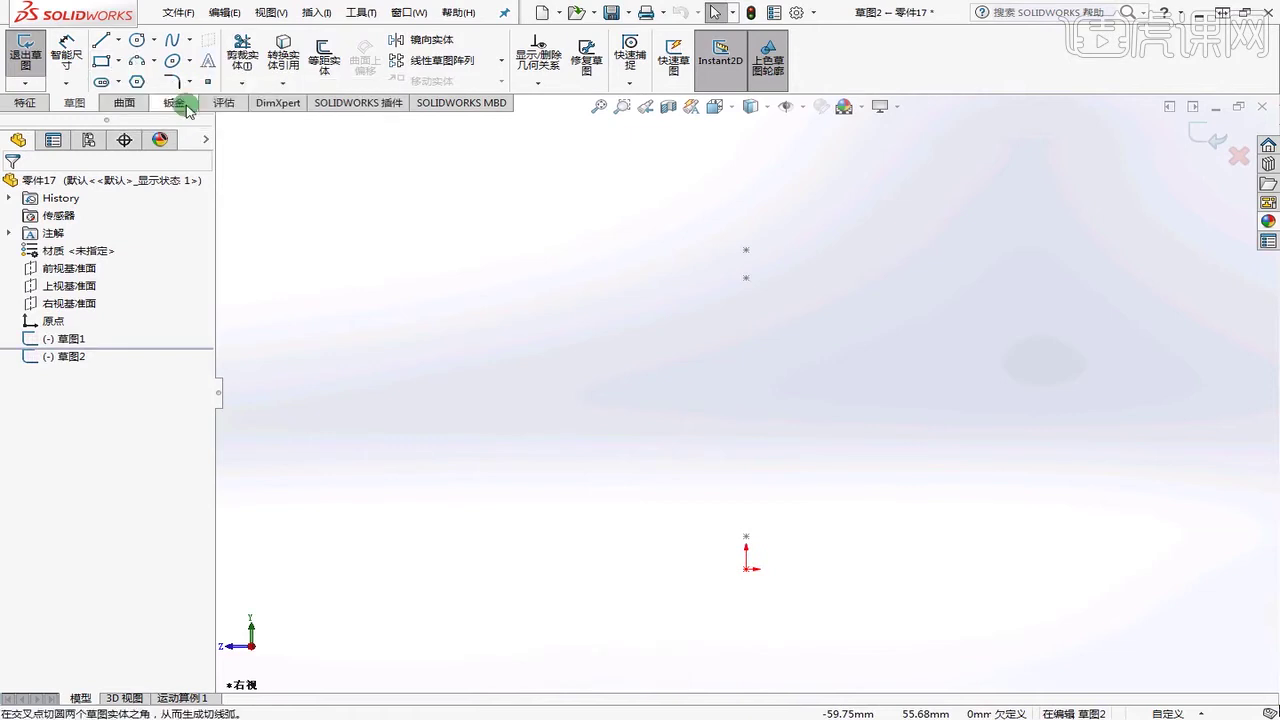
left_click(208, 83)
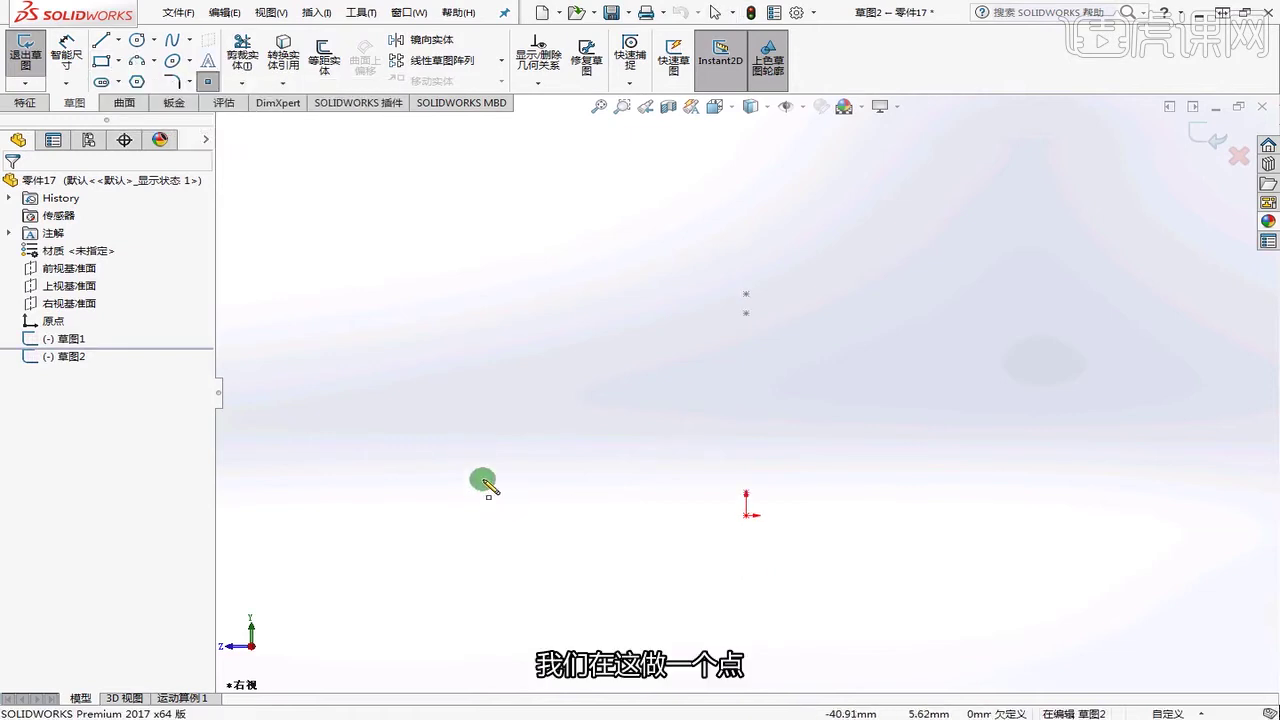
left_click(424, 460)
left_click(588, 311)
left_click(893, 419)
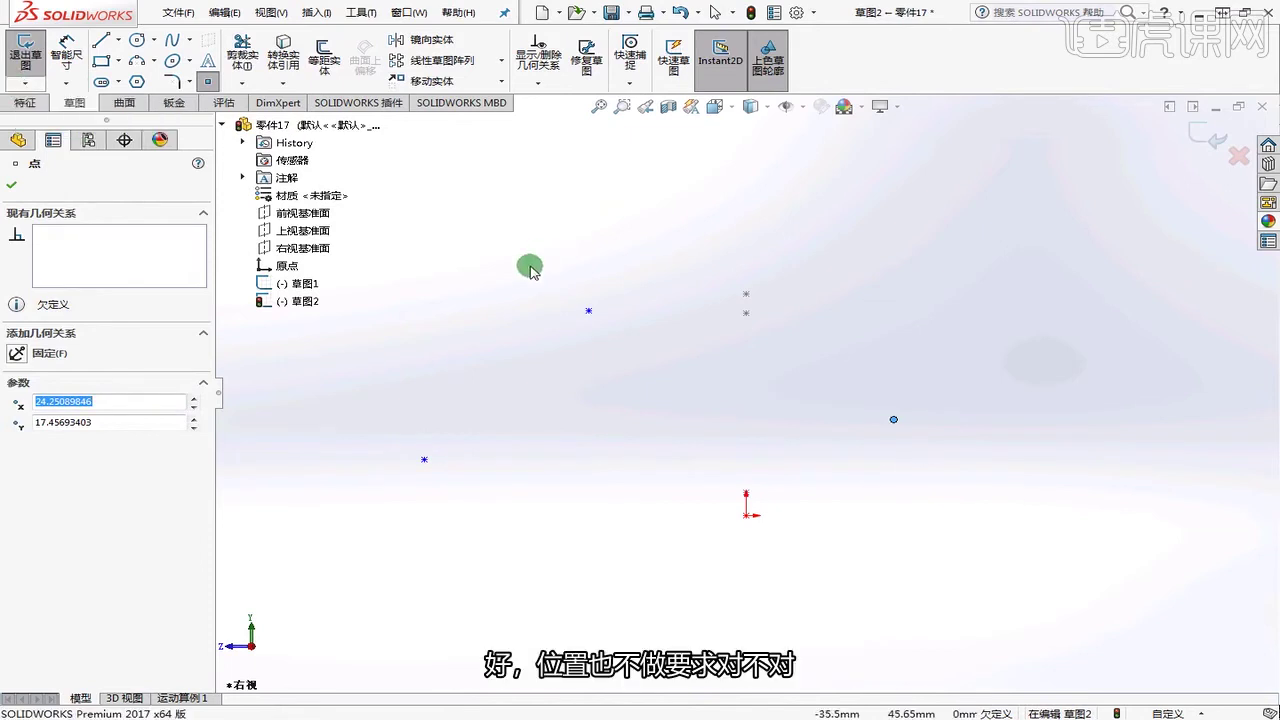
left_click(25, 50)
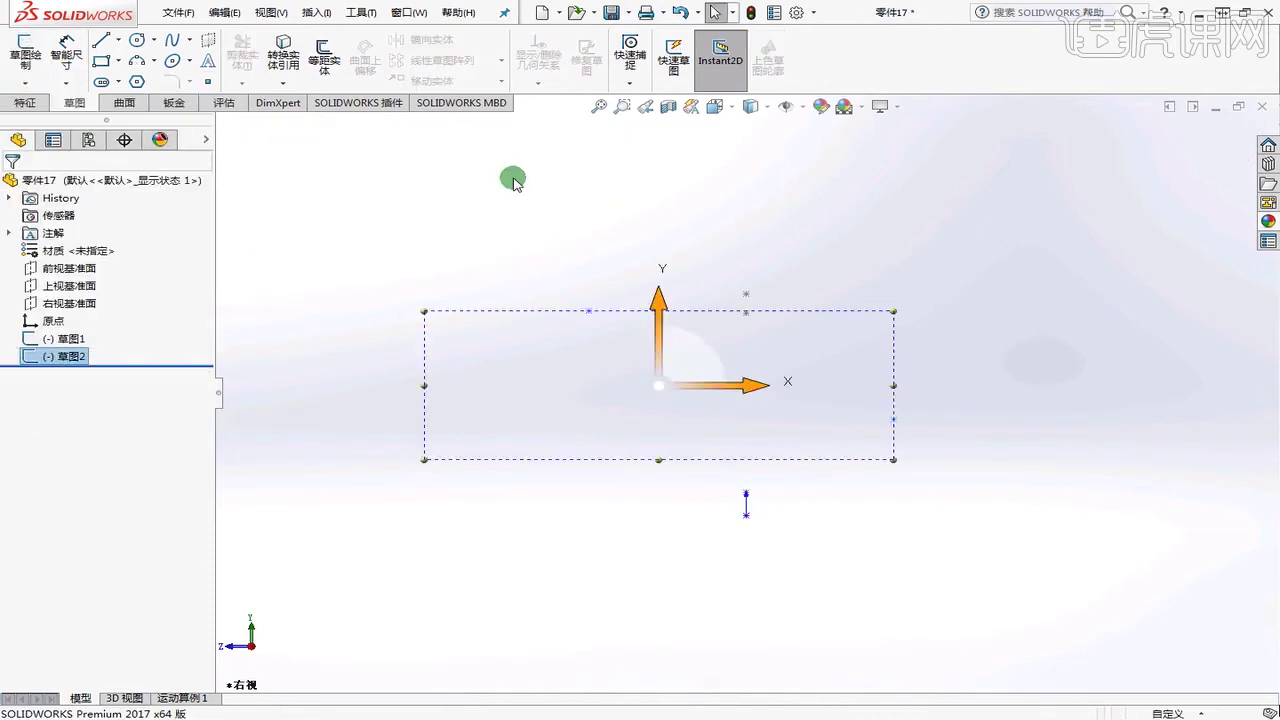
left_click(648, 390)
mouse_move(631, 403)
middle_mouse_down()
mouse_move(777, 380)
mouse_move(806, 446)
mouse_move(862, 402)
mouse_move(831, 489)
mouse_move(839, 453)
middle_mouse_up()
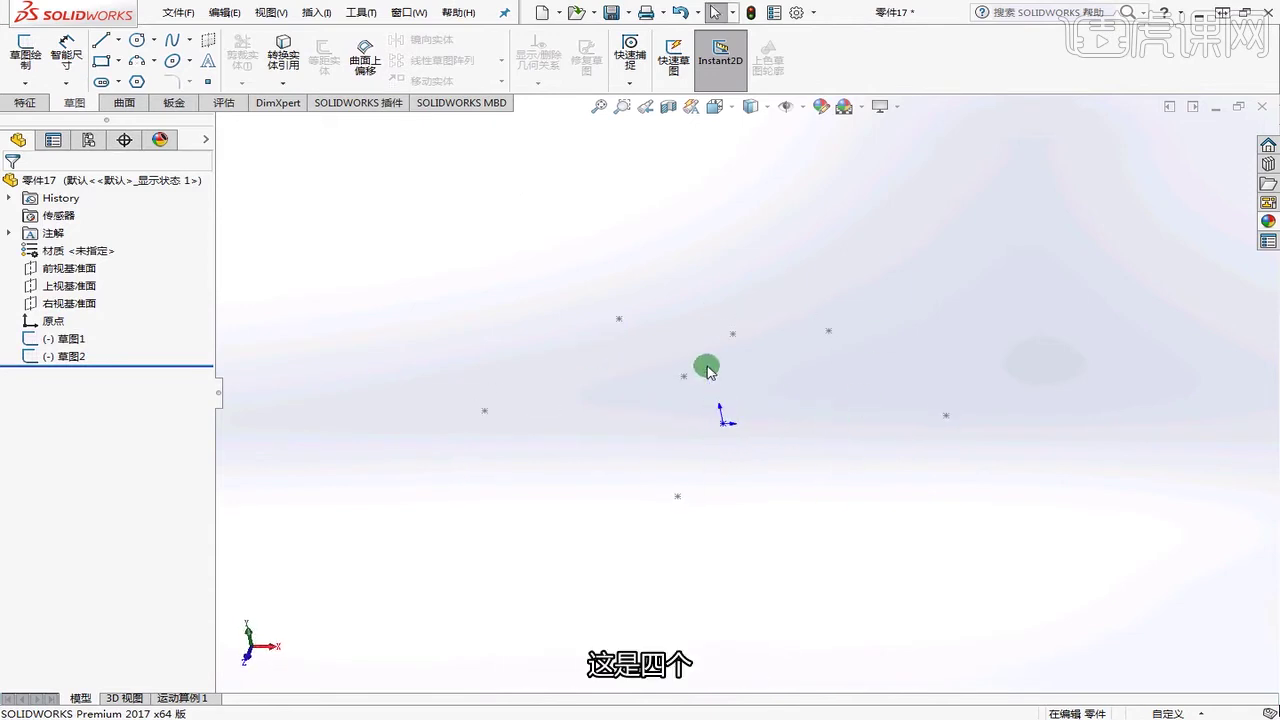
mouse_move(707, 370)
middle_mouse_down()
mouse_move(742, 383)
mouse_move(784, 462)
mouse_move(776, 428)
middle_mouse_up()
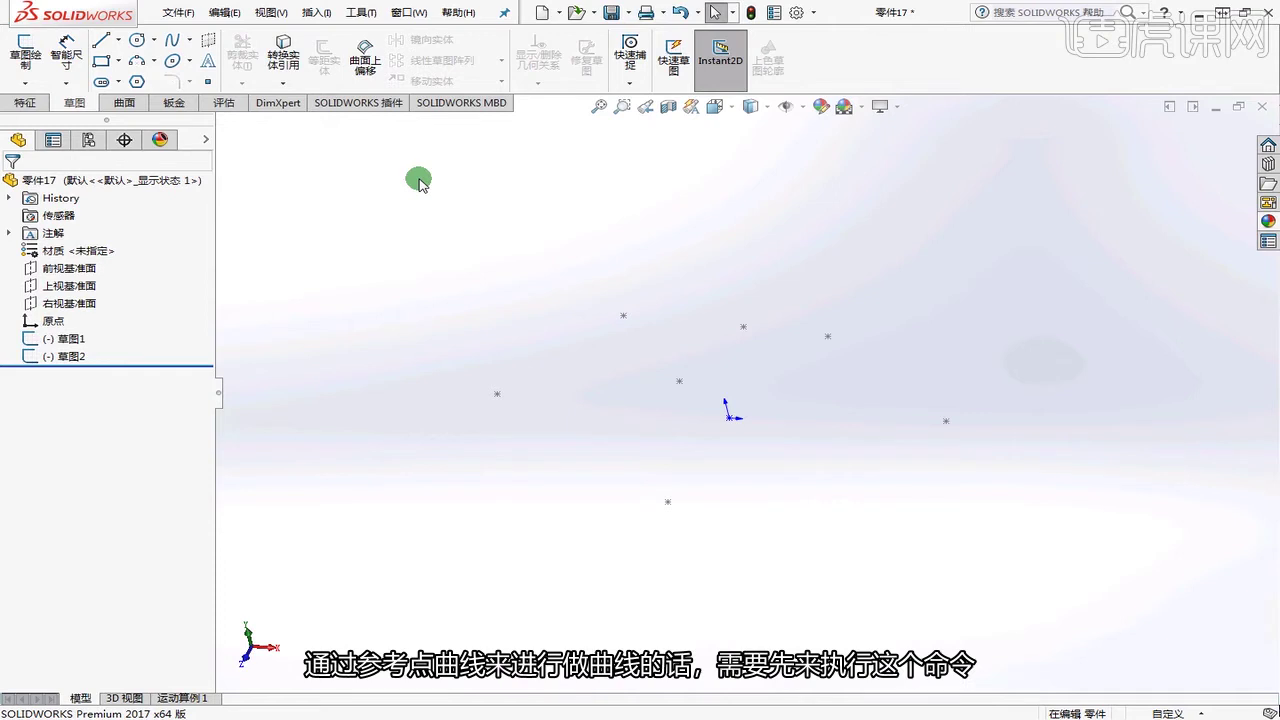
left_click(318, 16)
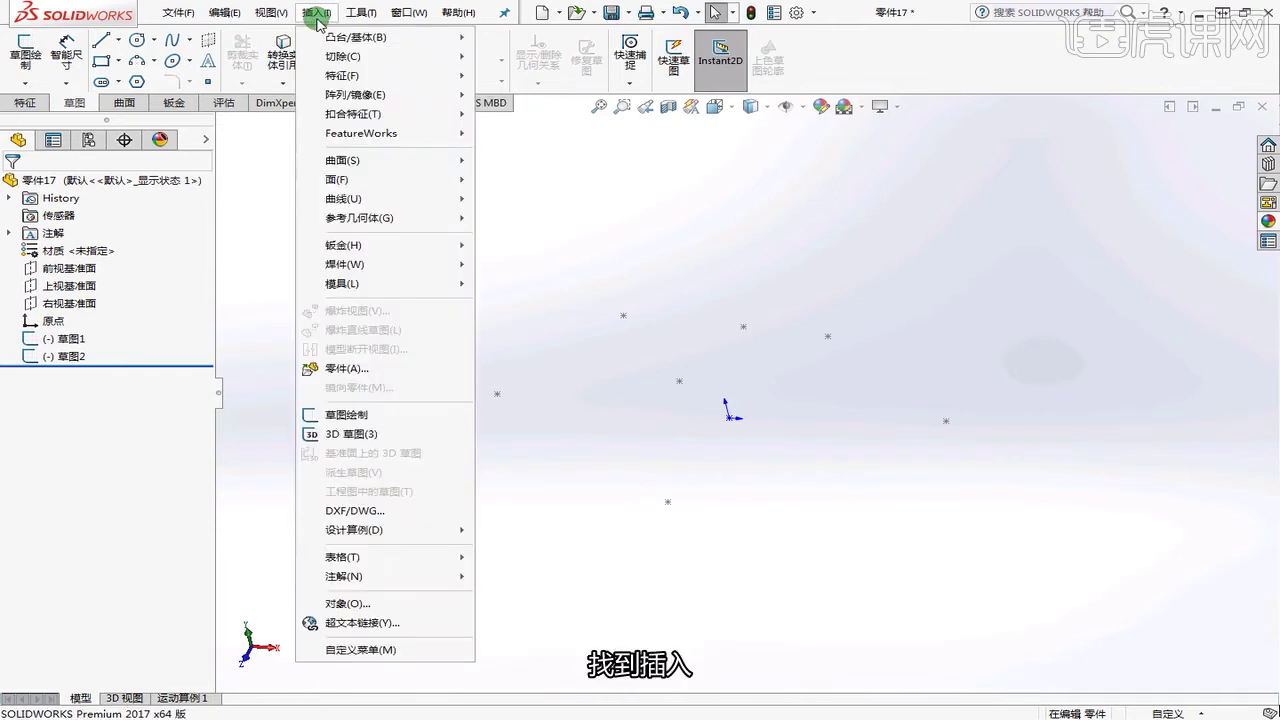
mouse_move(400, 198)
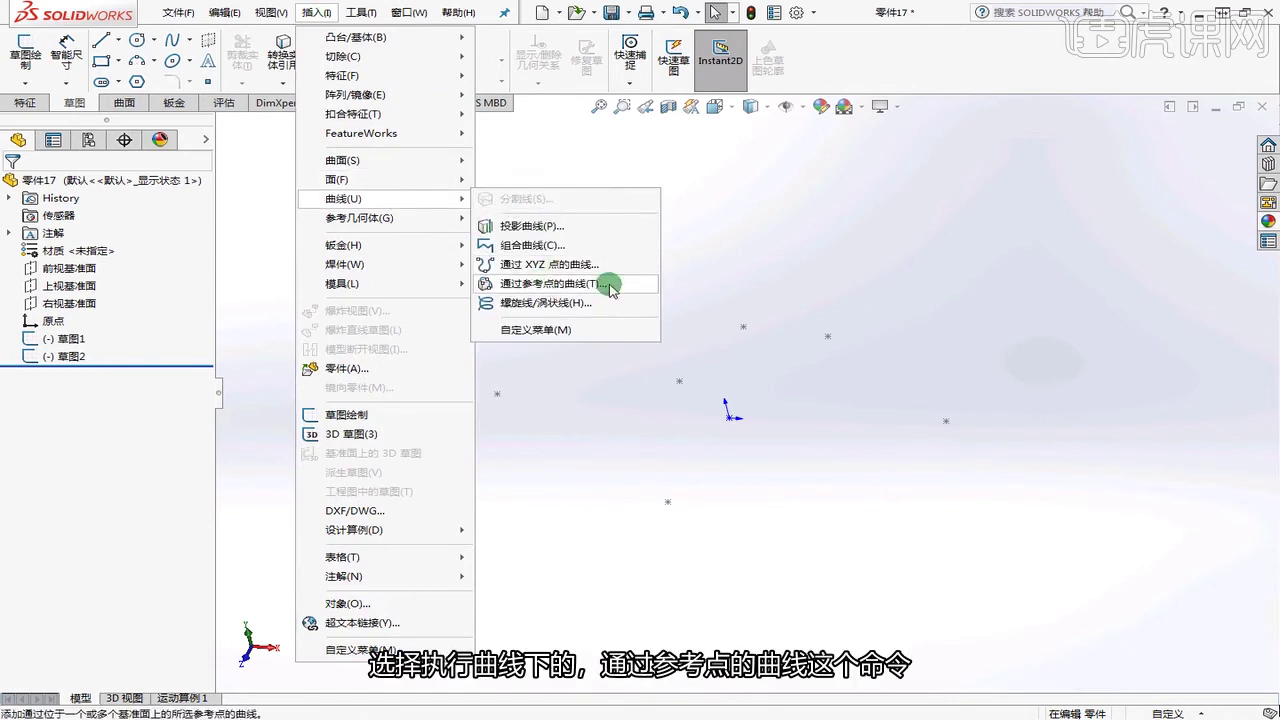
left_click(806, 234)
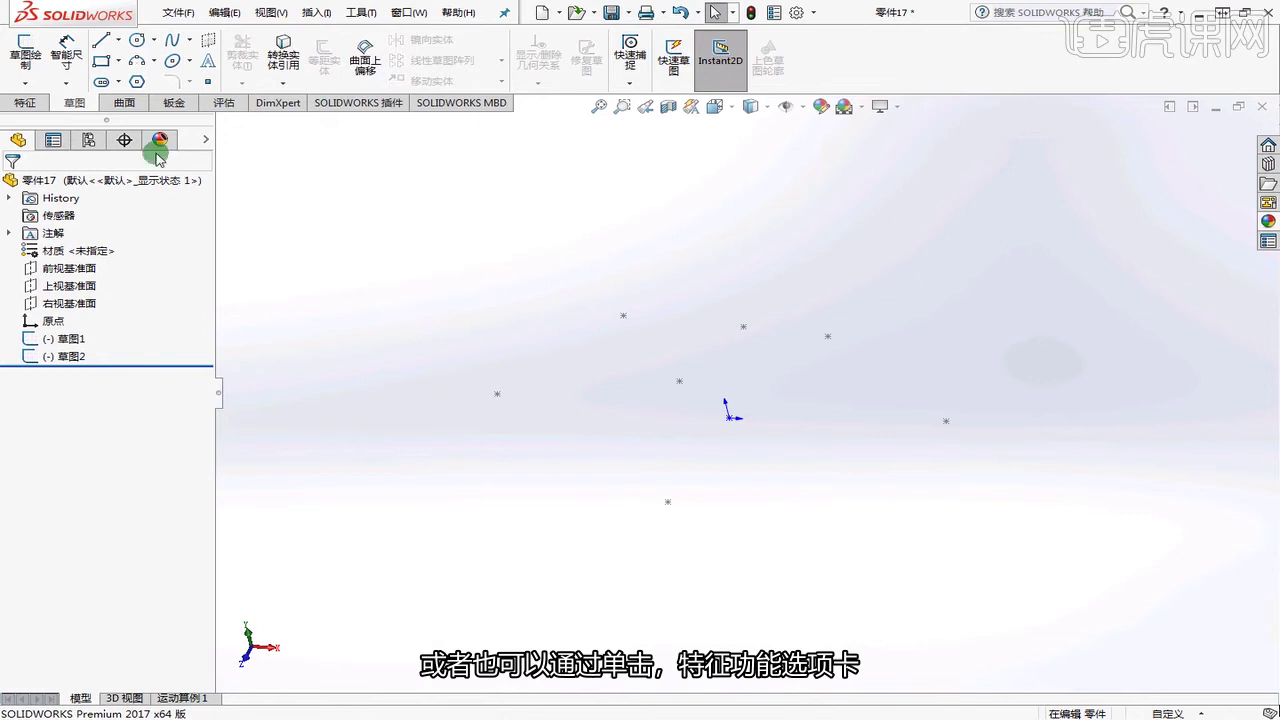
- Start a curve through reference points from the front lower Right Plane point via the two left-hand Front Plane points to the rear Right Plane point
left_click(22, 104)
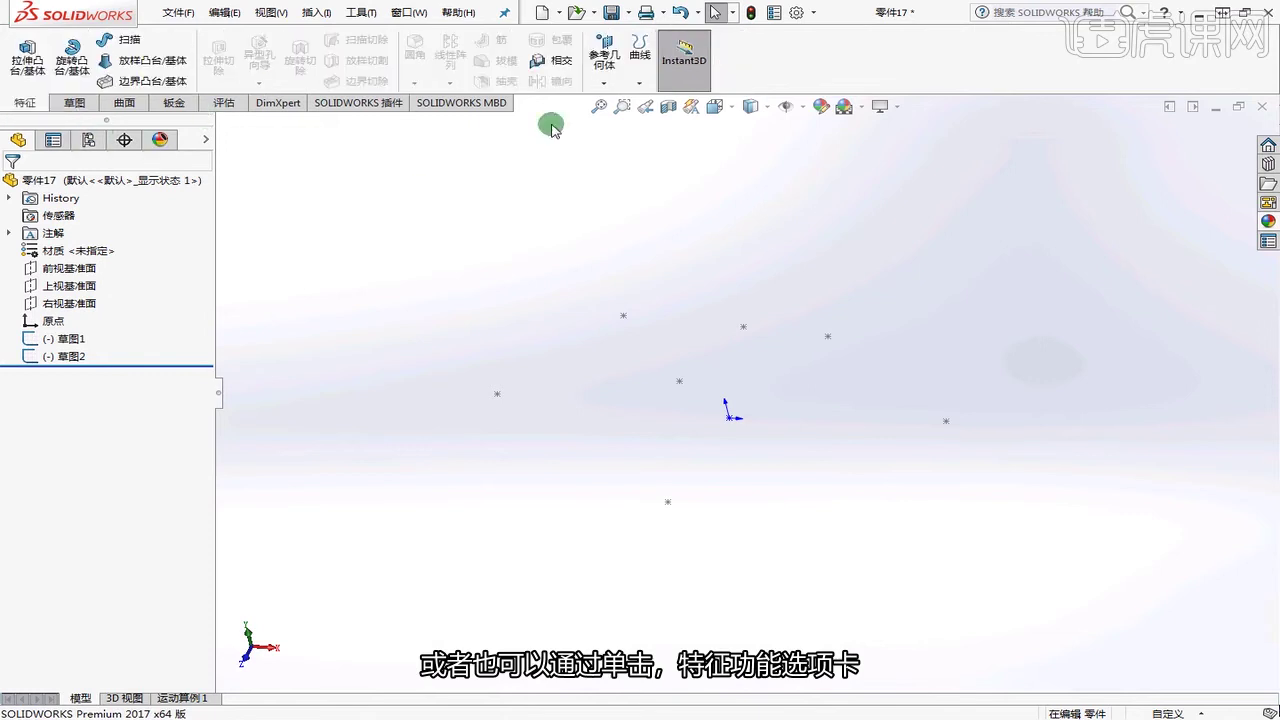
left_click(640, 85)
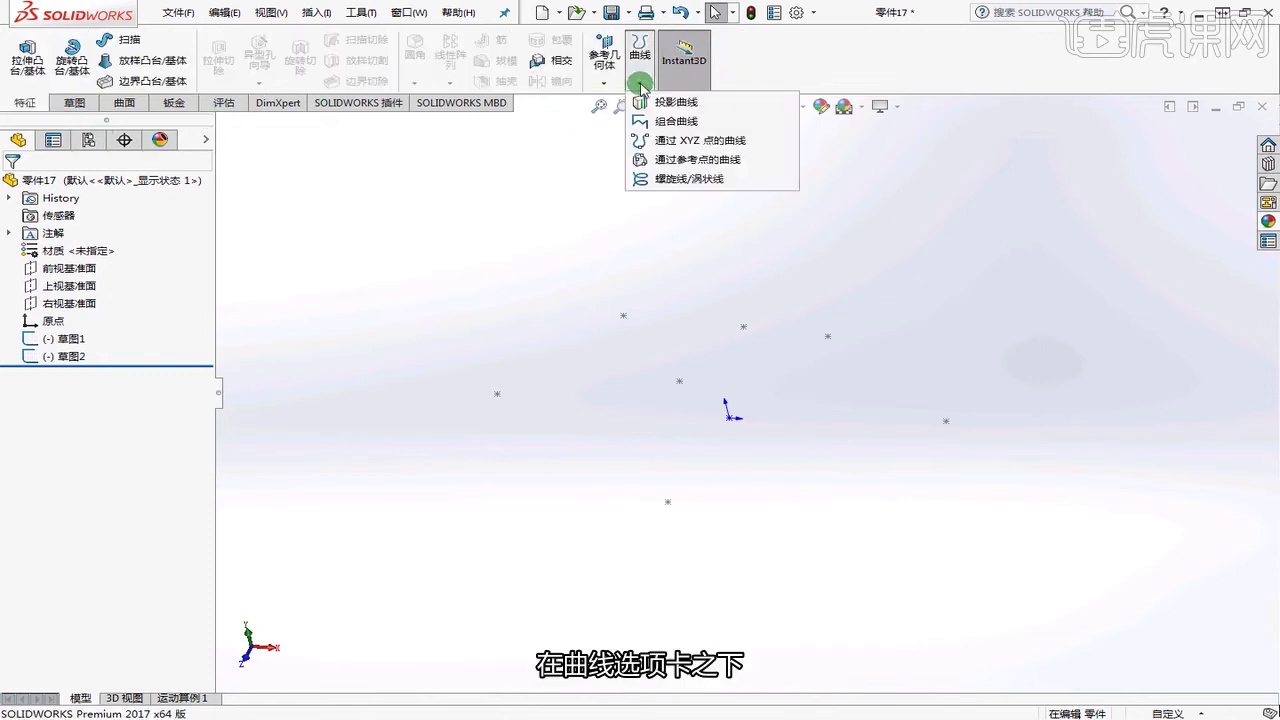
left_click(693, 160)
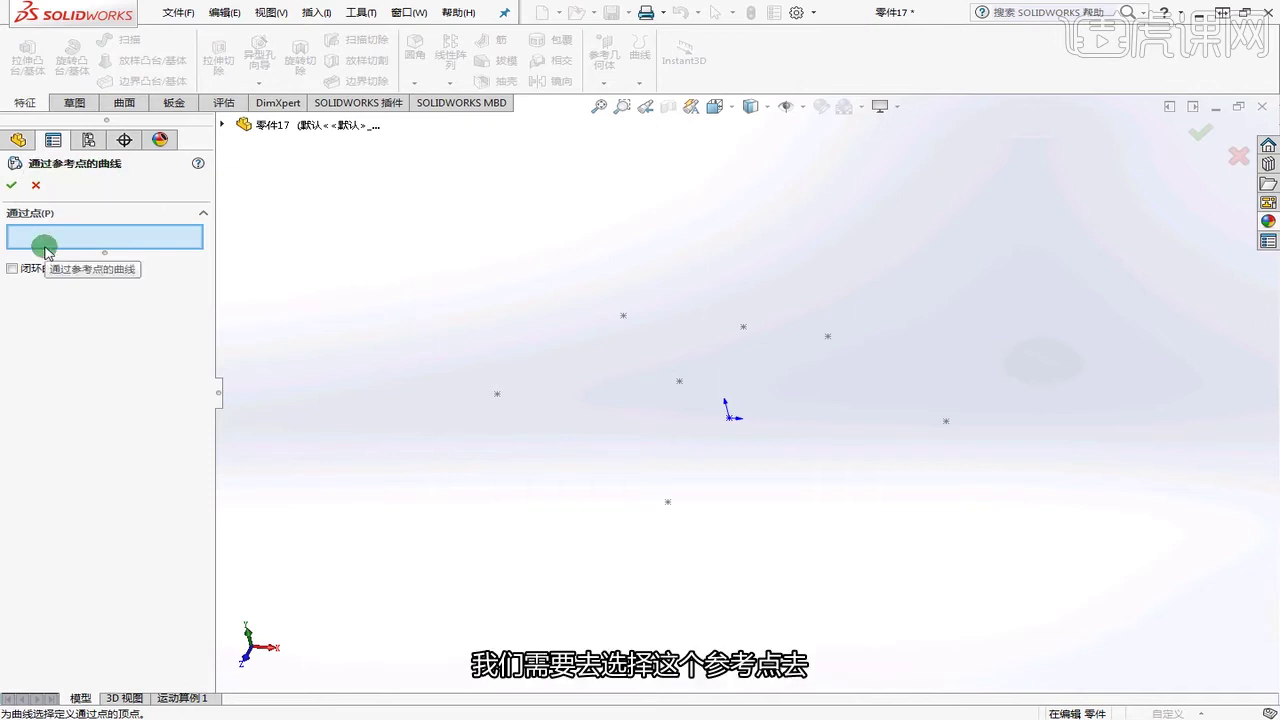
mouse_move(828, 500)
middle_mouse_down()
mouse_move(818, 410)
mouse_move(823, 500)
middle_mouse_up()
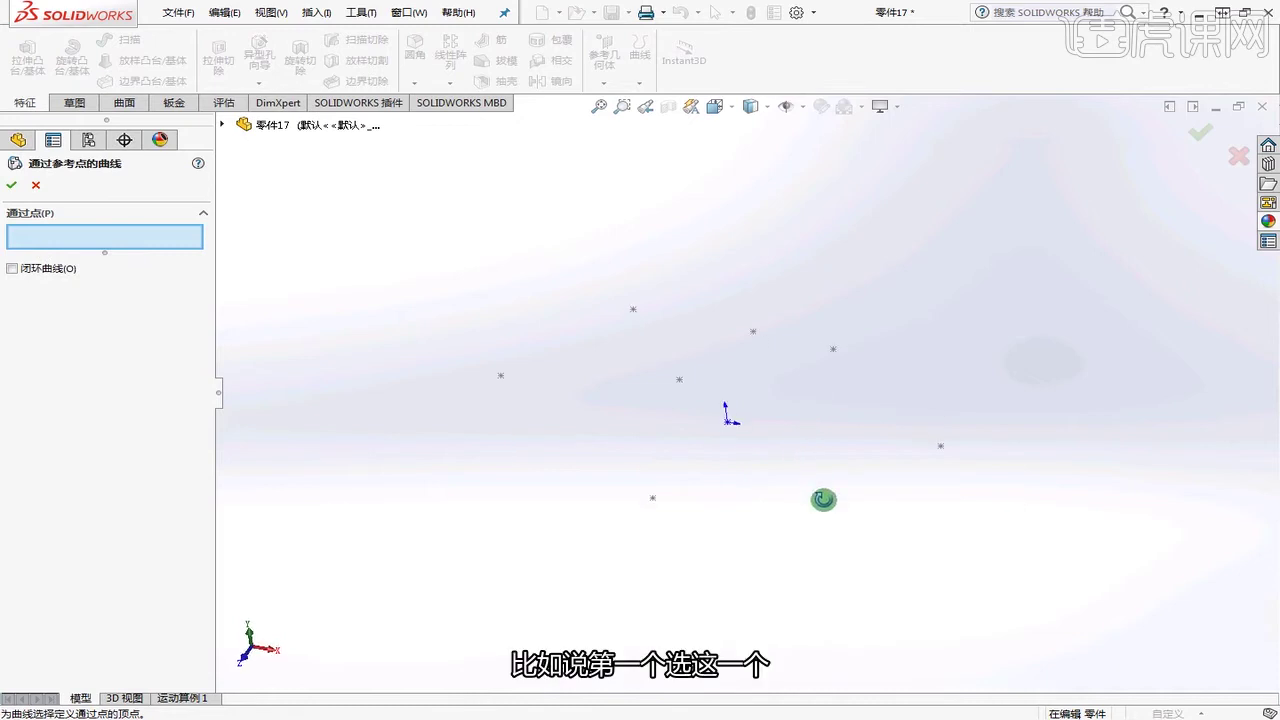
left_click(652, 497)
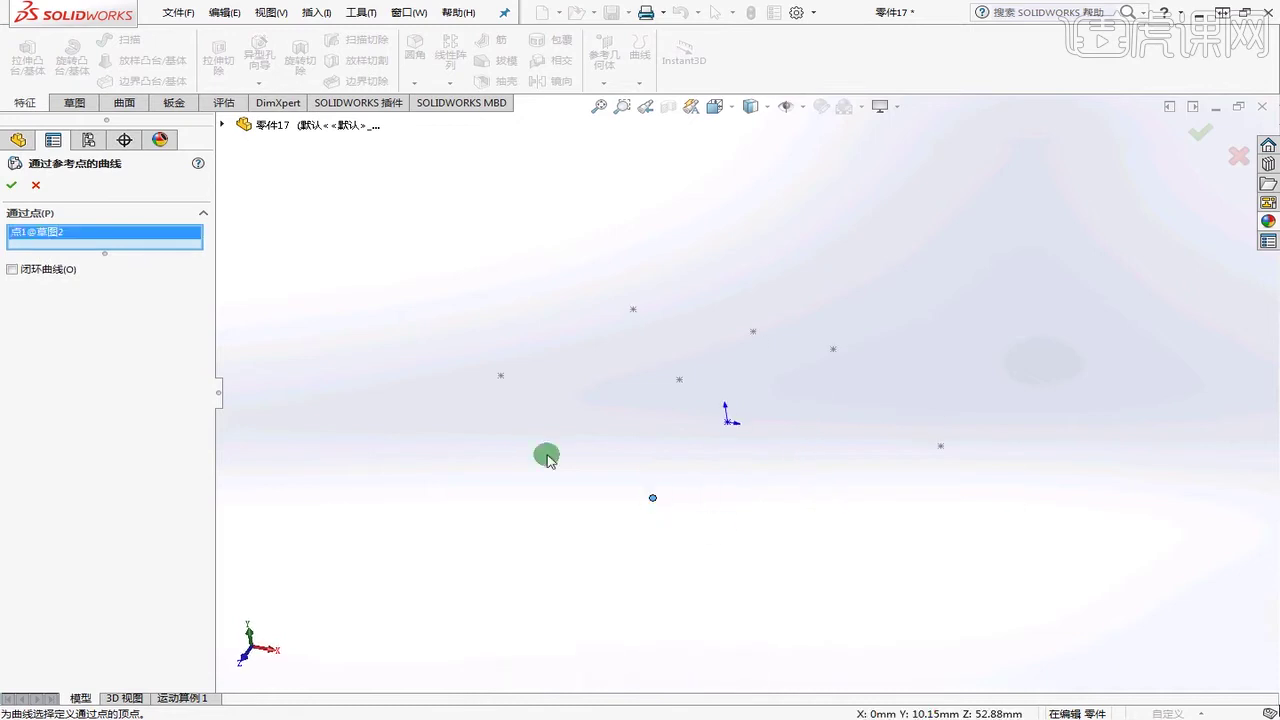
left_click(501, 376)
middle_click_drag(505, 380, 669, 371)
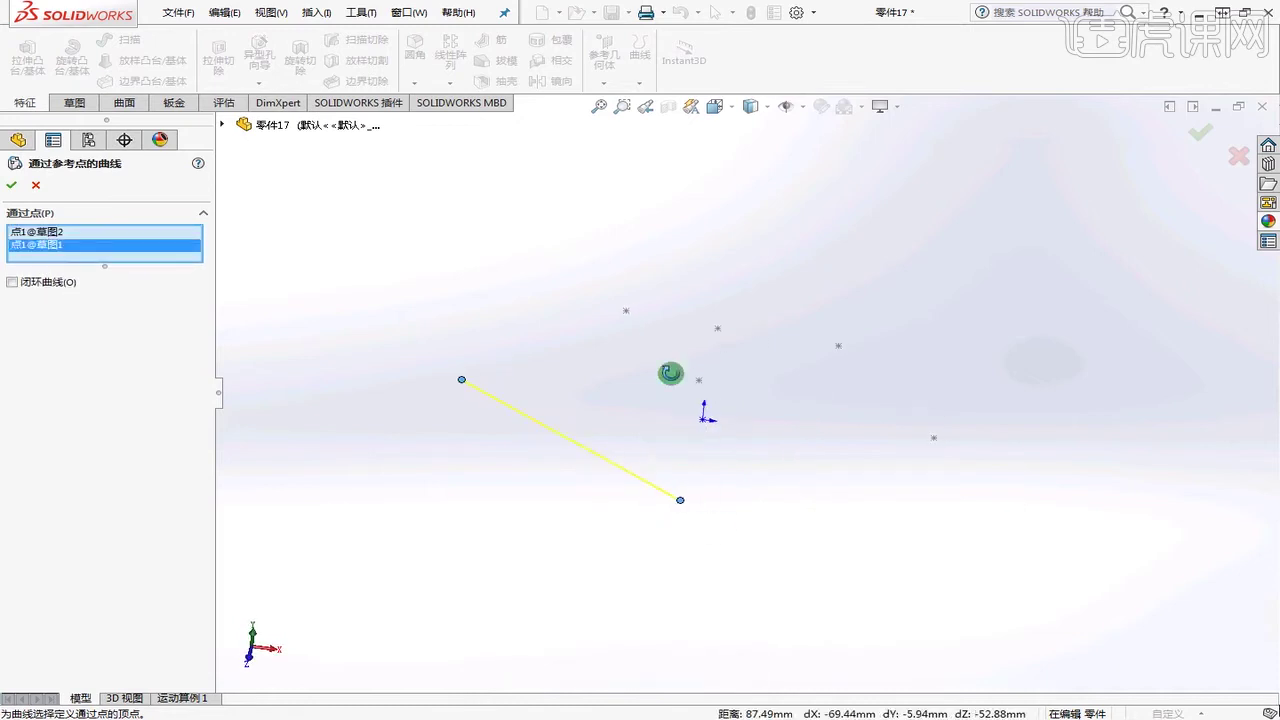
left_click(626, 313)
middle_click_drag(626, 313, 711, 391)
left_click(727, 304)
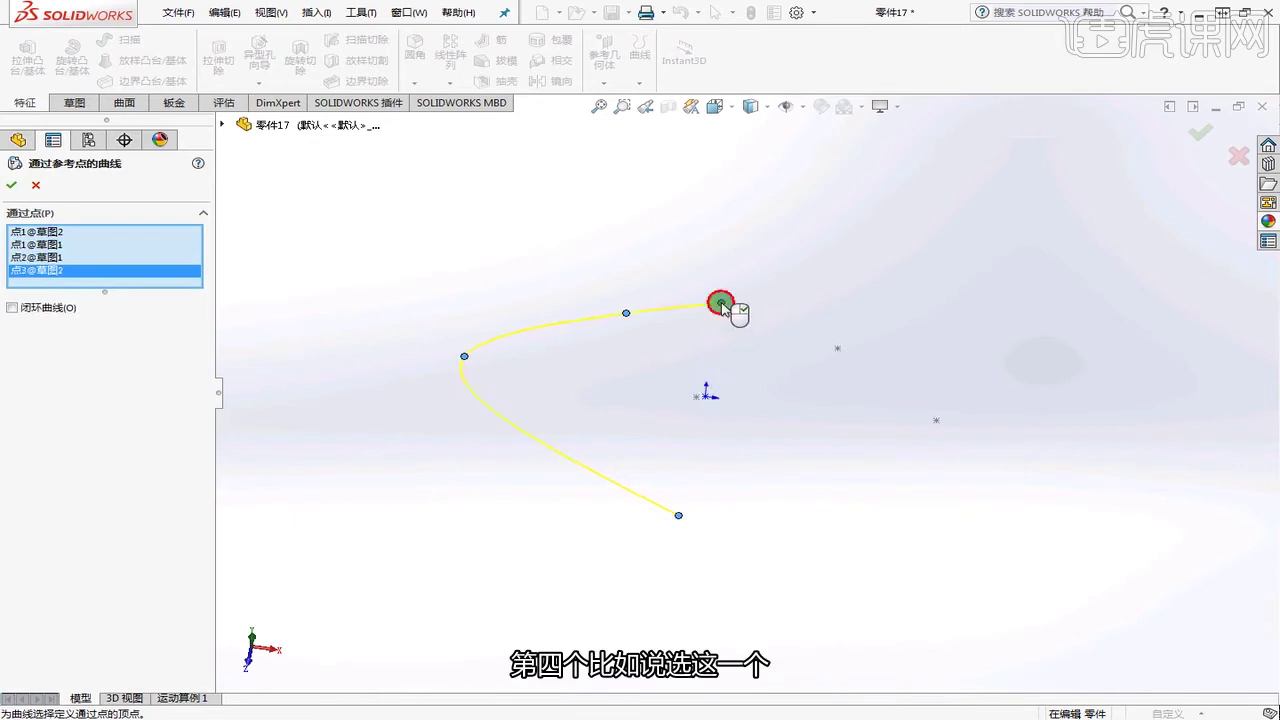
- Add the two right-hand Front Plane points to the reference-point curve and create it as an open curve
middle_click_drag(797, 419, 808, 357)
left_click(824, 337)
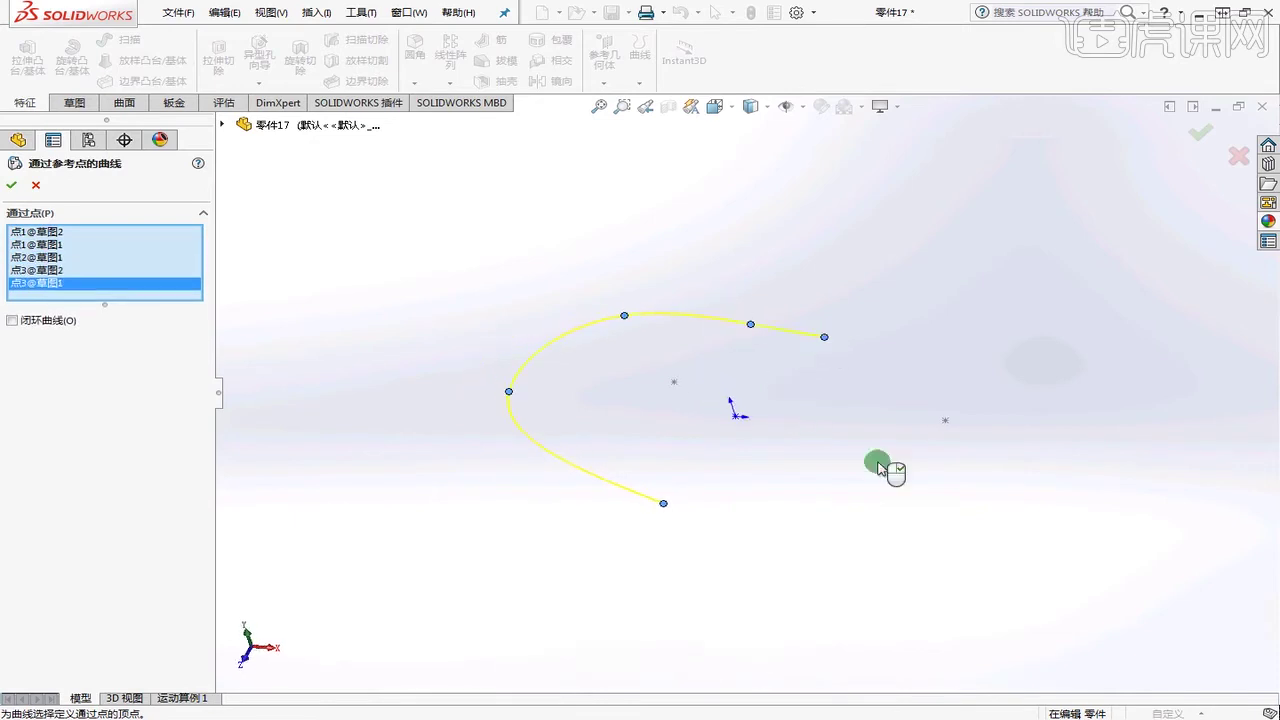
left_click(947, 420)
middle_click_drag(829, 391, 886, 423)
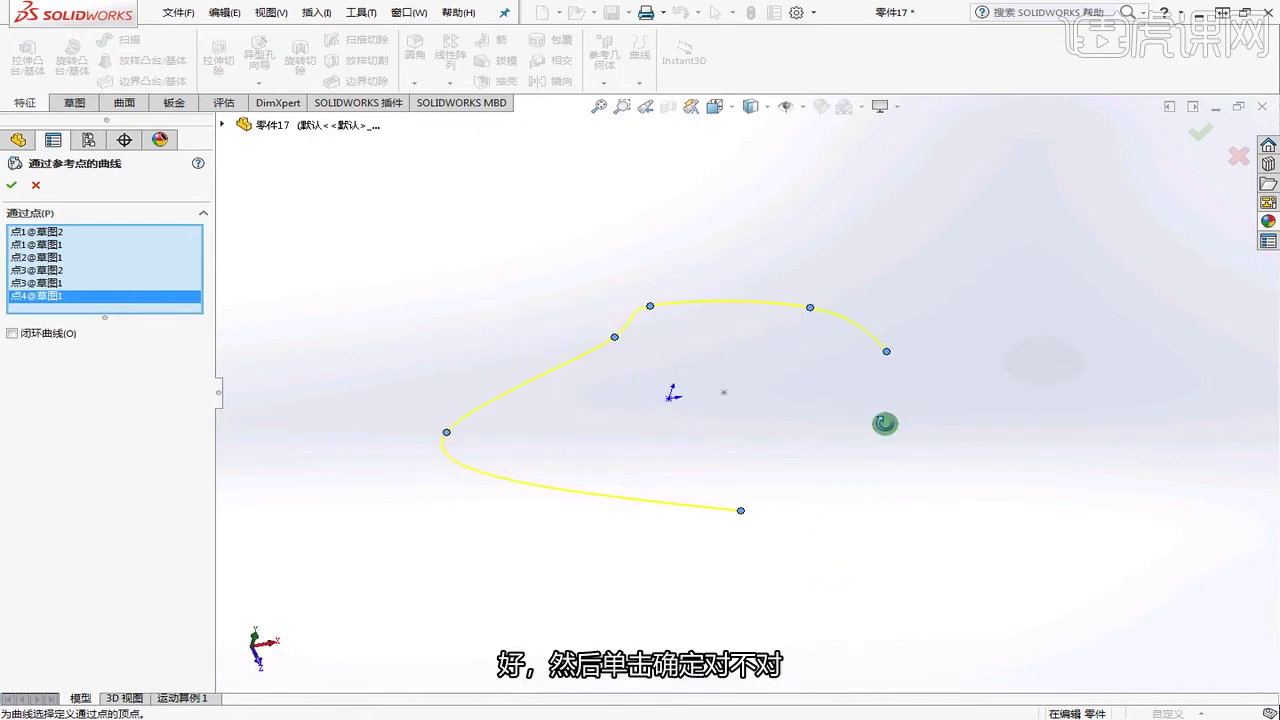
left_click(17, 188)
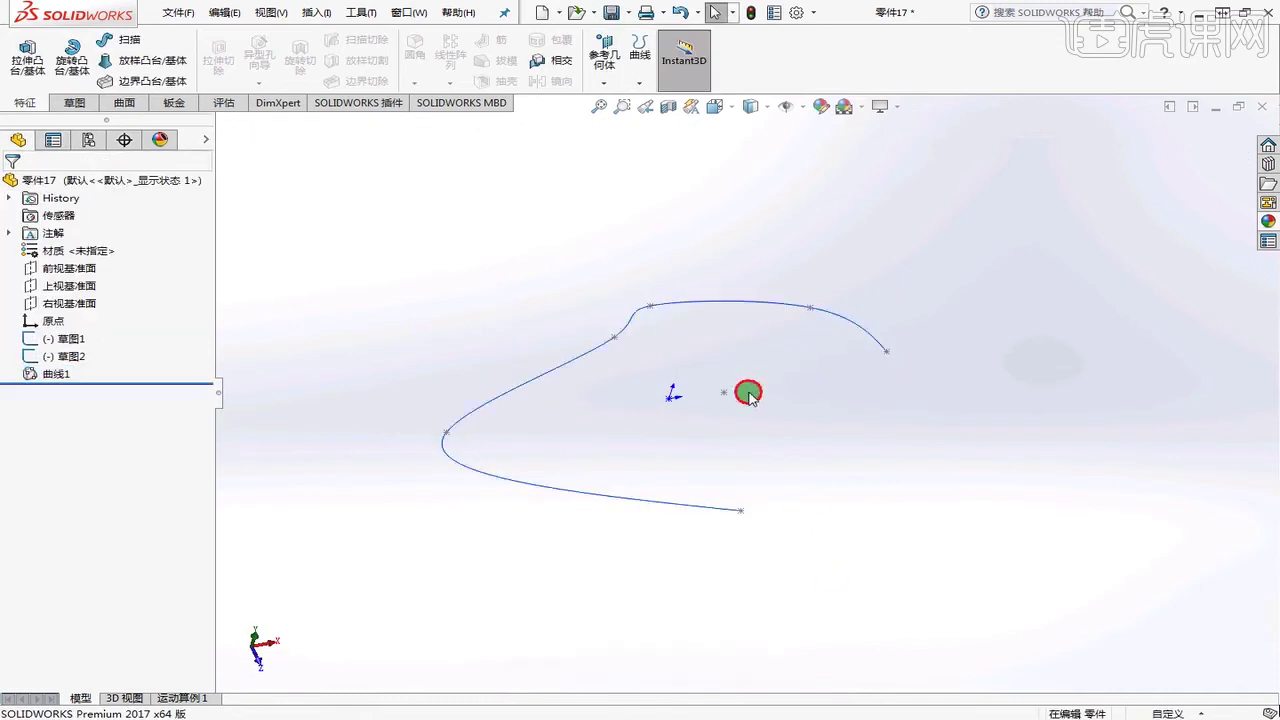
- Delete the open curve through the reference points, keeping both point sketches
middle_click_drag(751, 389, 787, 437)
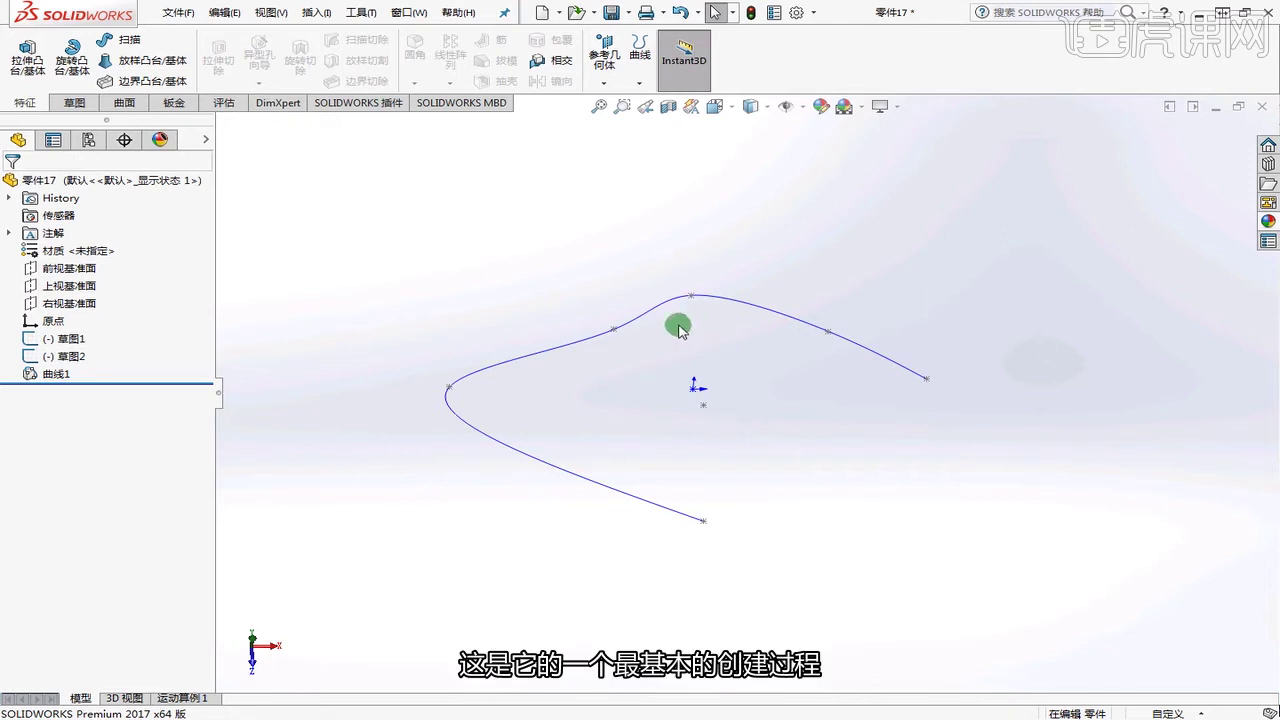
middle_click_drag(668, 316, 688, 333)
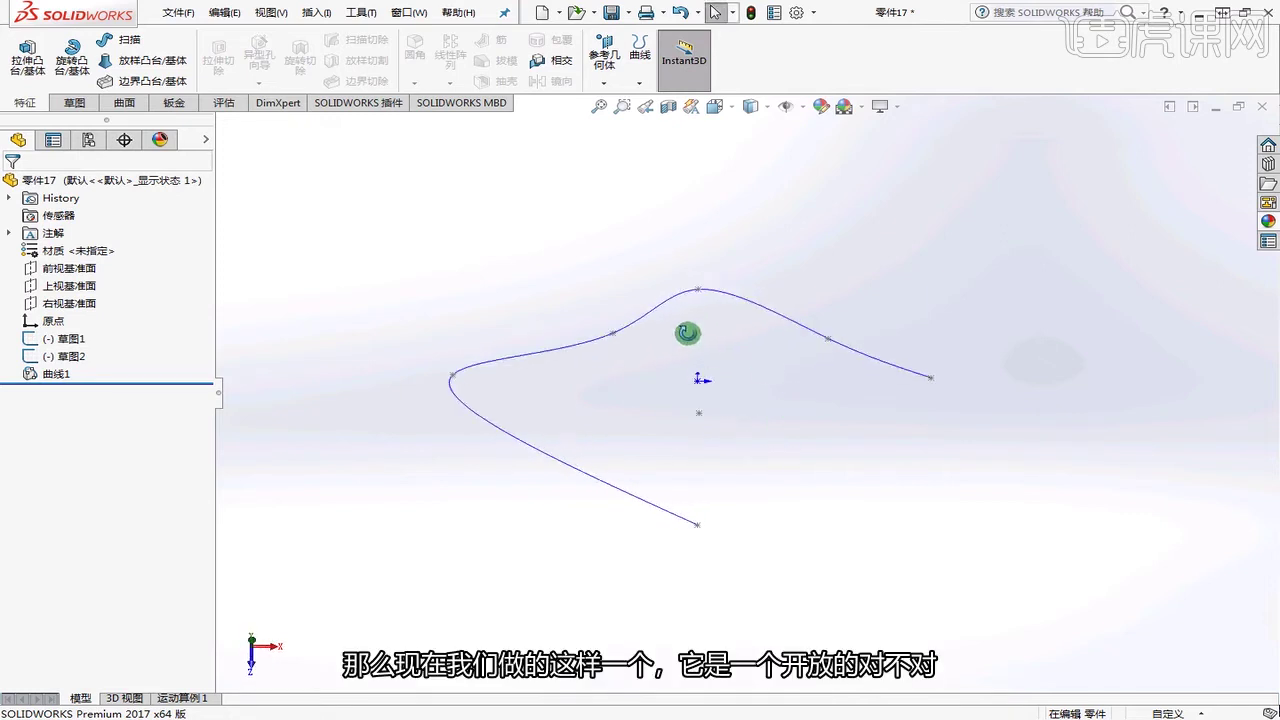
left_click(663, 313)
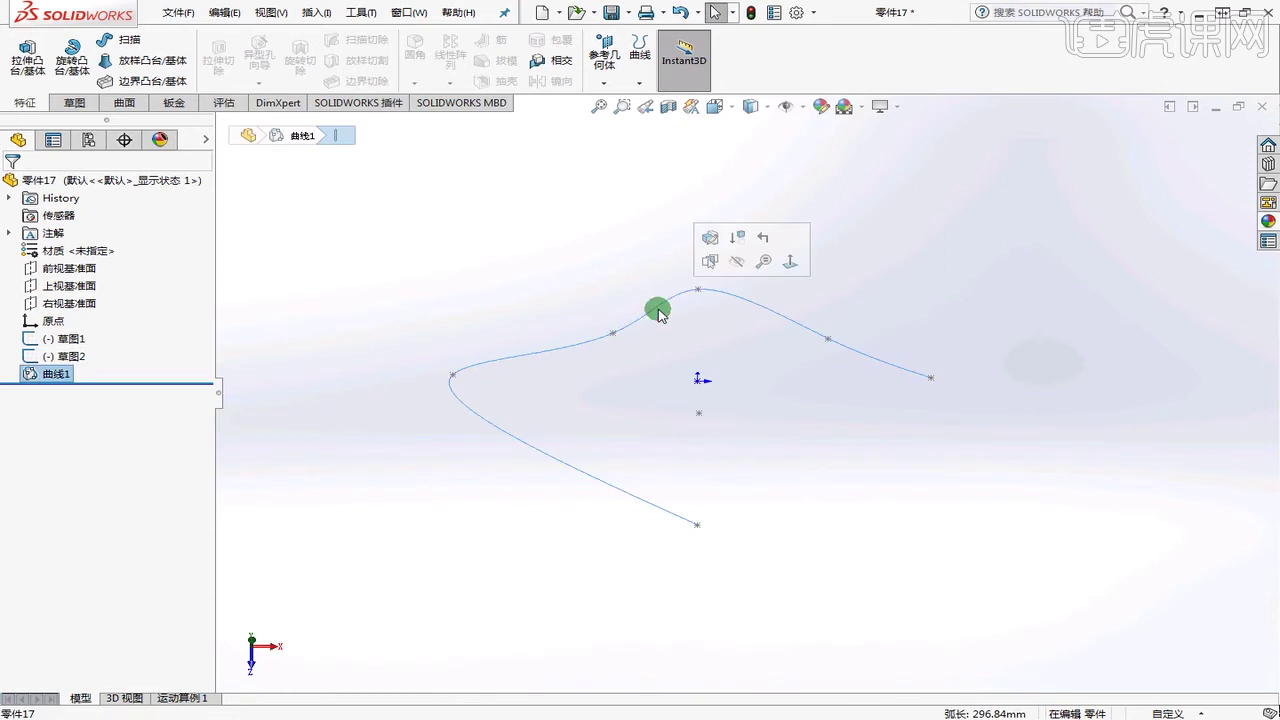
key("Delete")
left_click(758, 271)
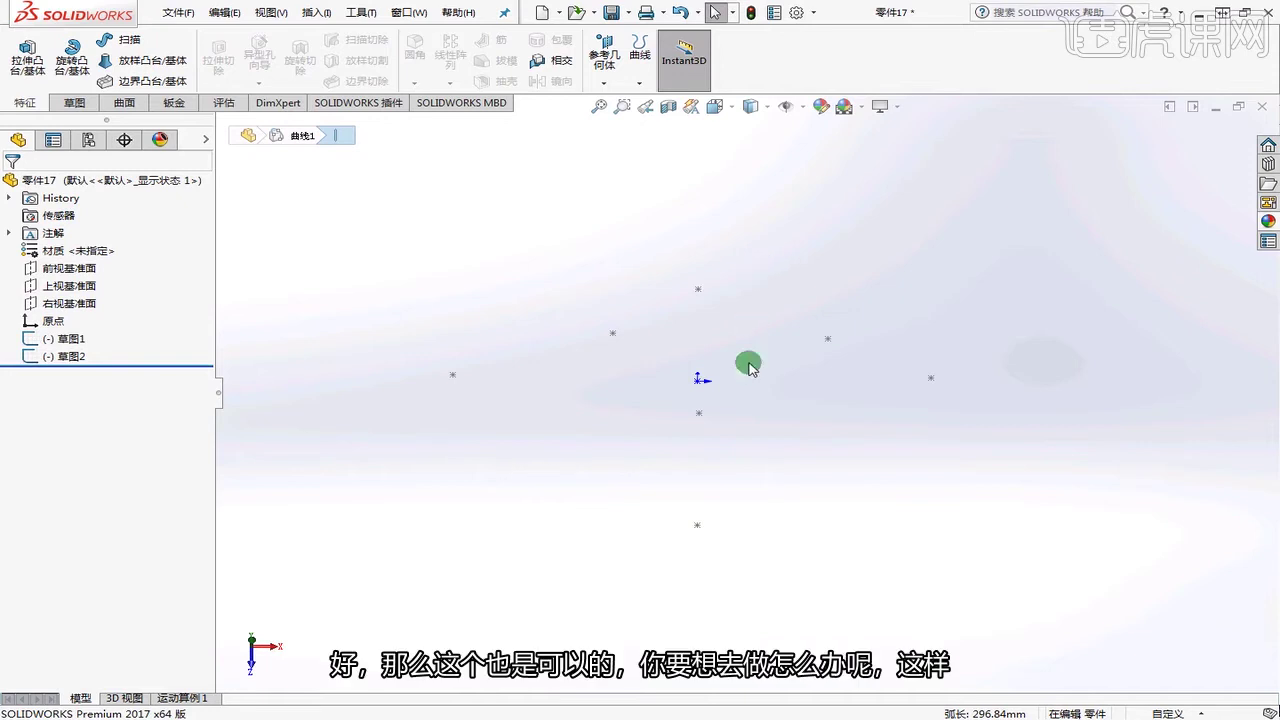
- Start a closed curve through reference points from the front Right Plane point via the two left-hand Front Plane points to the rear Right Plane point
mouse_move(750, 367)
middle_mouse_down()
mouse_move(750, 350)
mouse_move(742, 358)
middle_mouse_up()
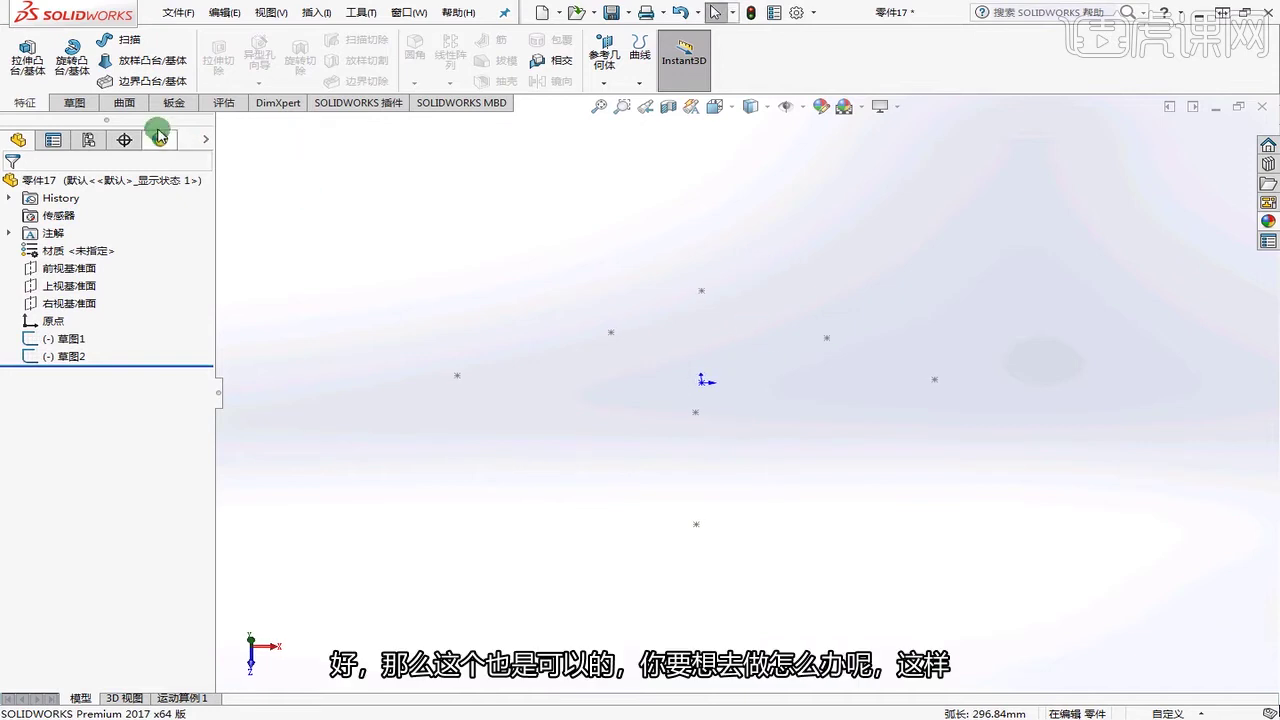
left_click(639, 82)
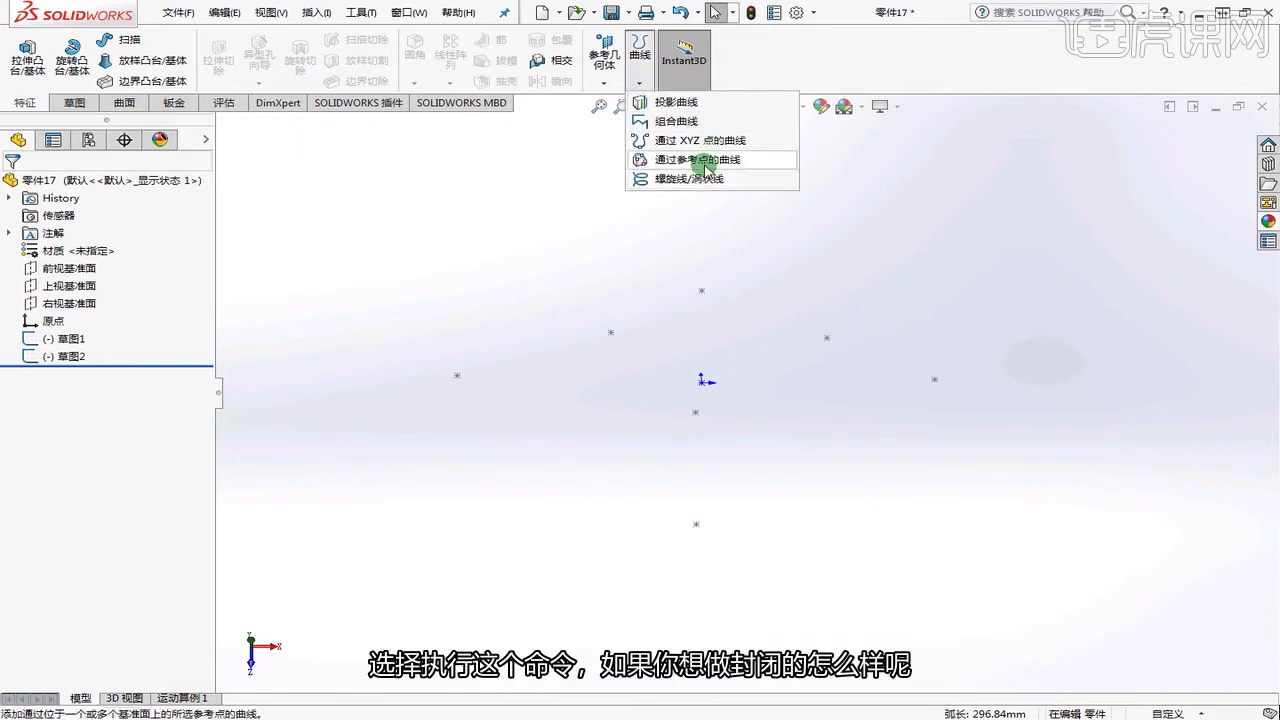
left_click(699, 160)
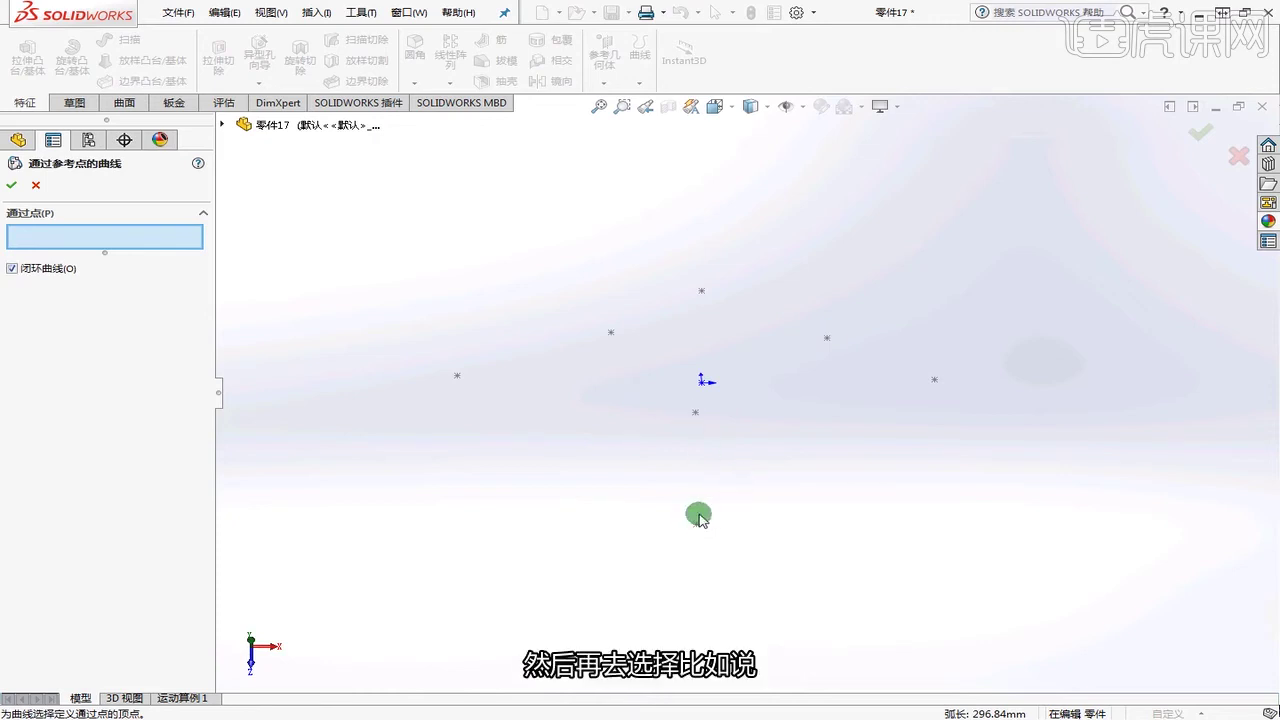
left_click(697, 524)
left_click(457, 375)
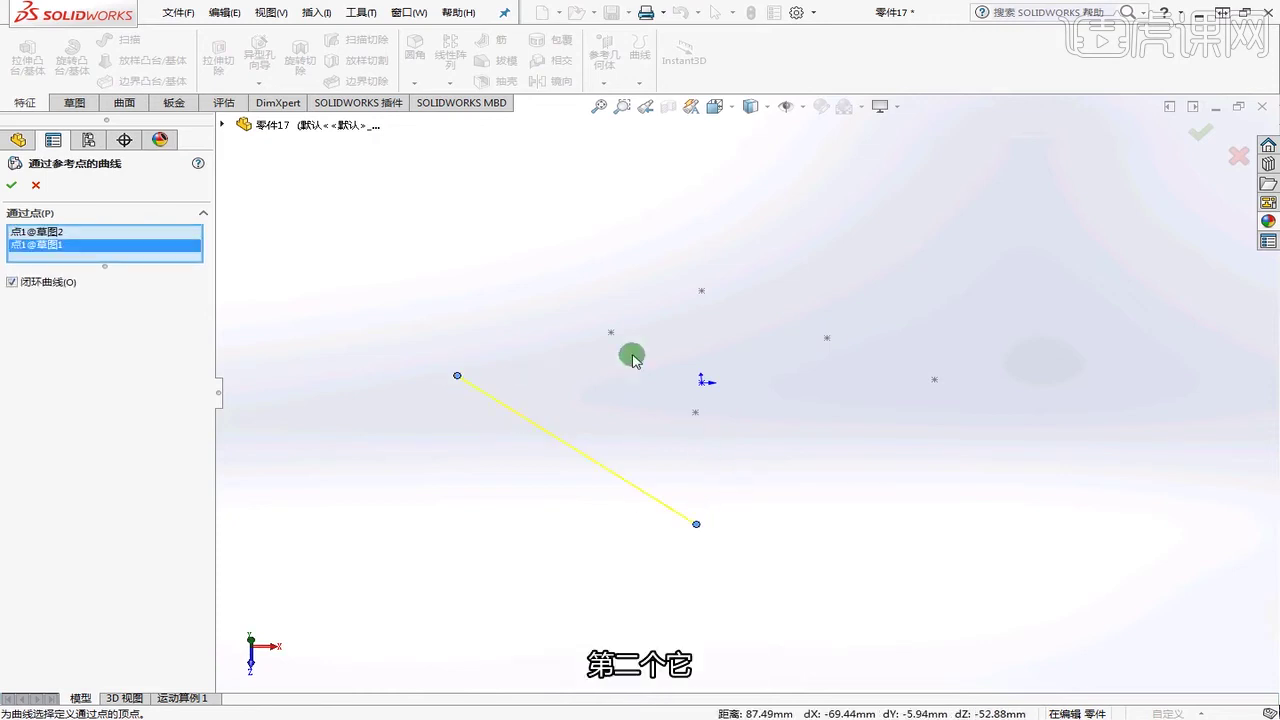
left_click(611, 333)
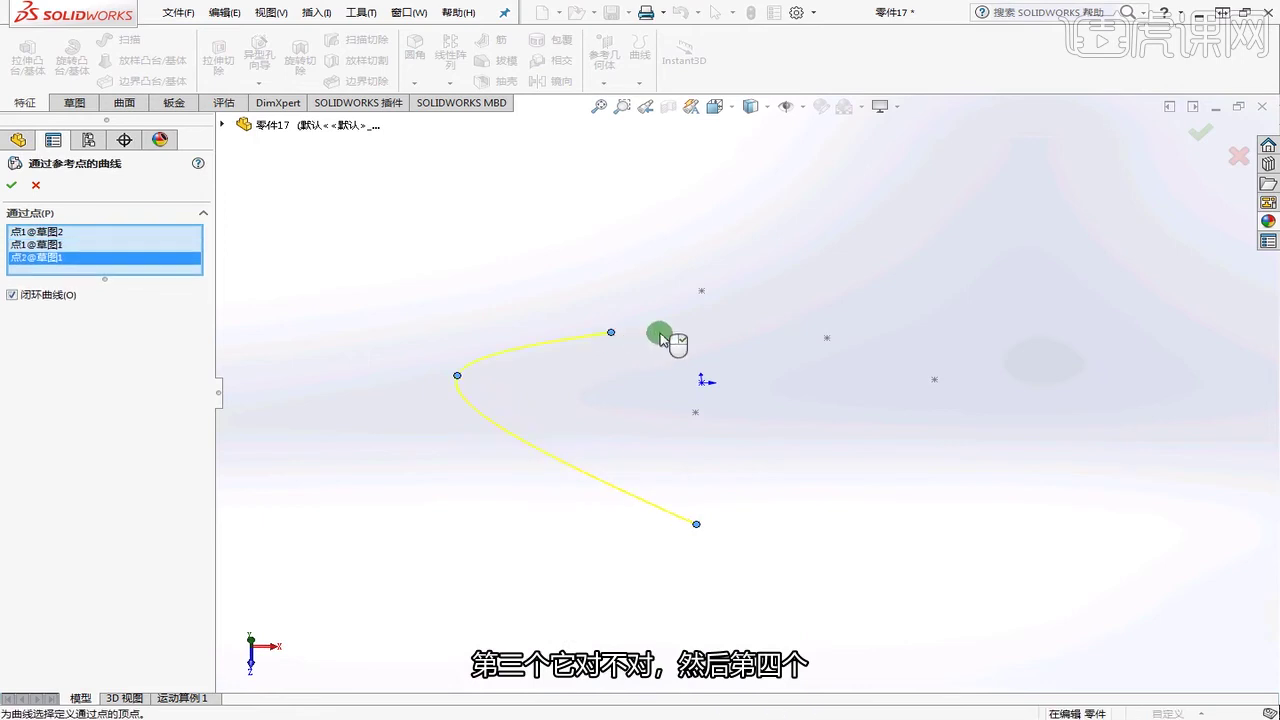
left_click(702, 292)
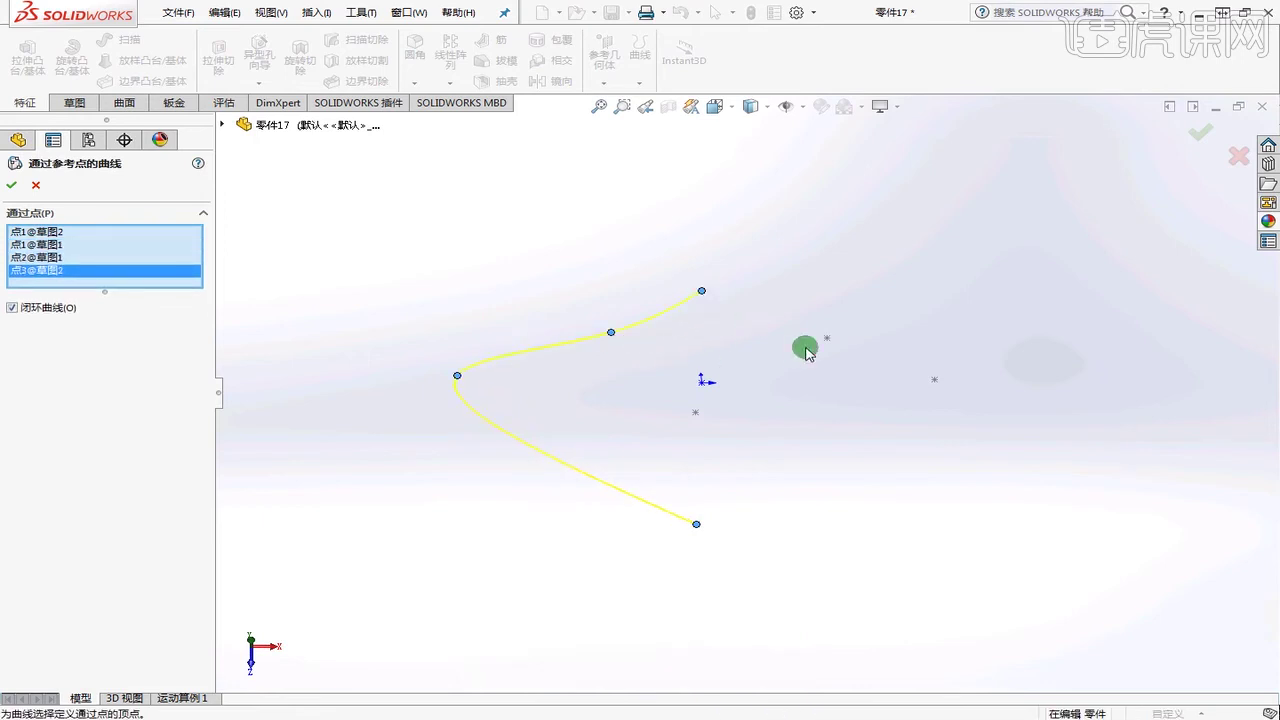
- Add the middle Right Plane point and the two right-hand Front Plane points, and create the reference-point curve as a closed curve
left_click(695, 412)
left_click(826, 340)
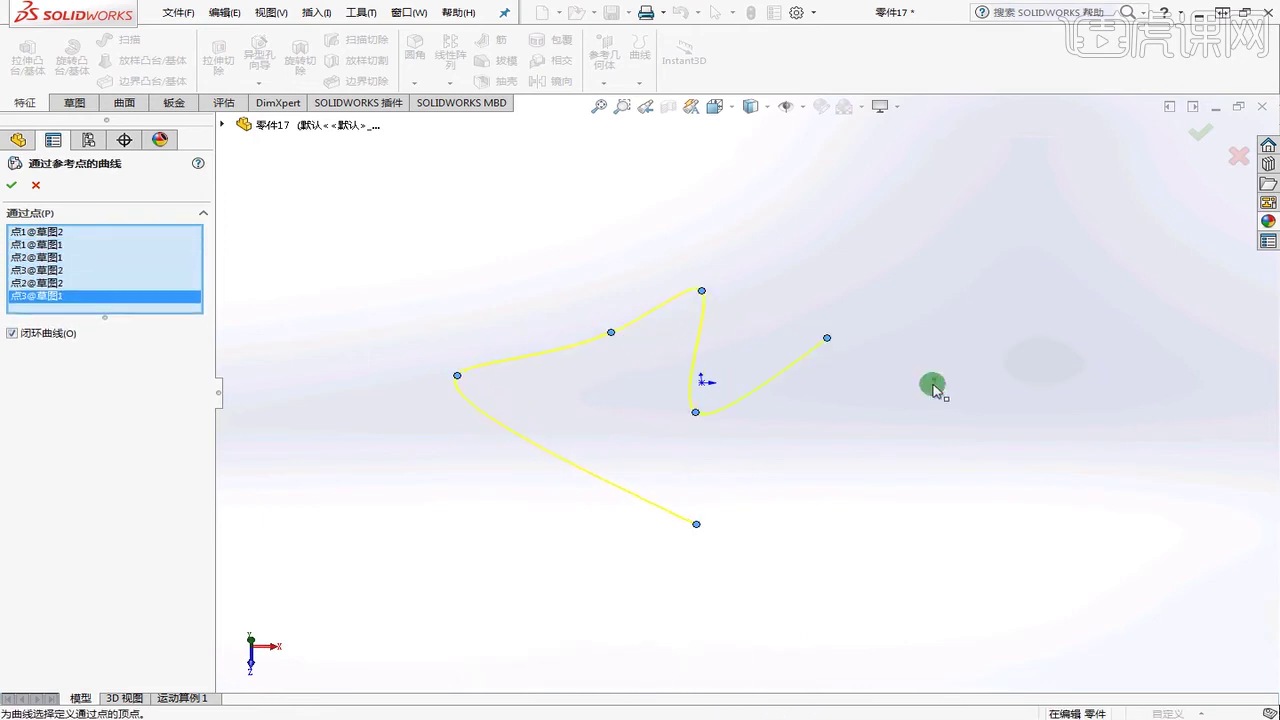
left_click(931, 381)
middle_click_drag(857, 474, 880, 437)
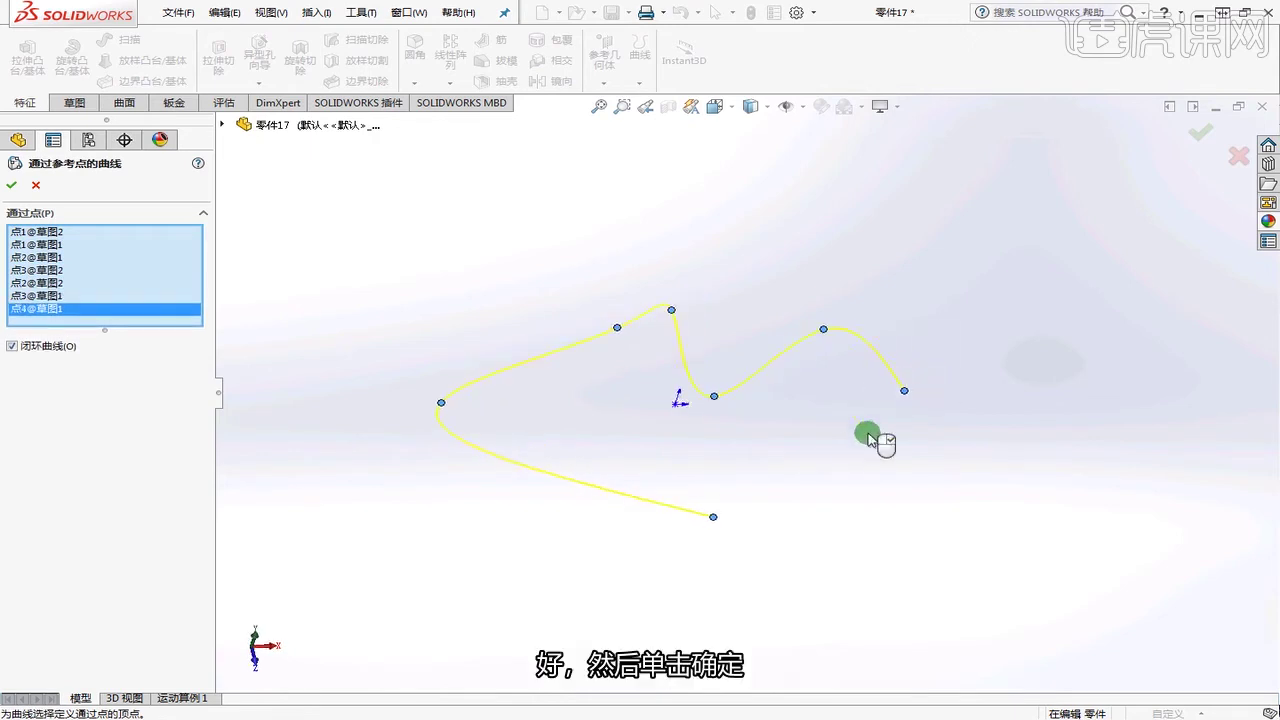
left_click(18, 188)
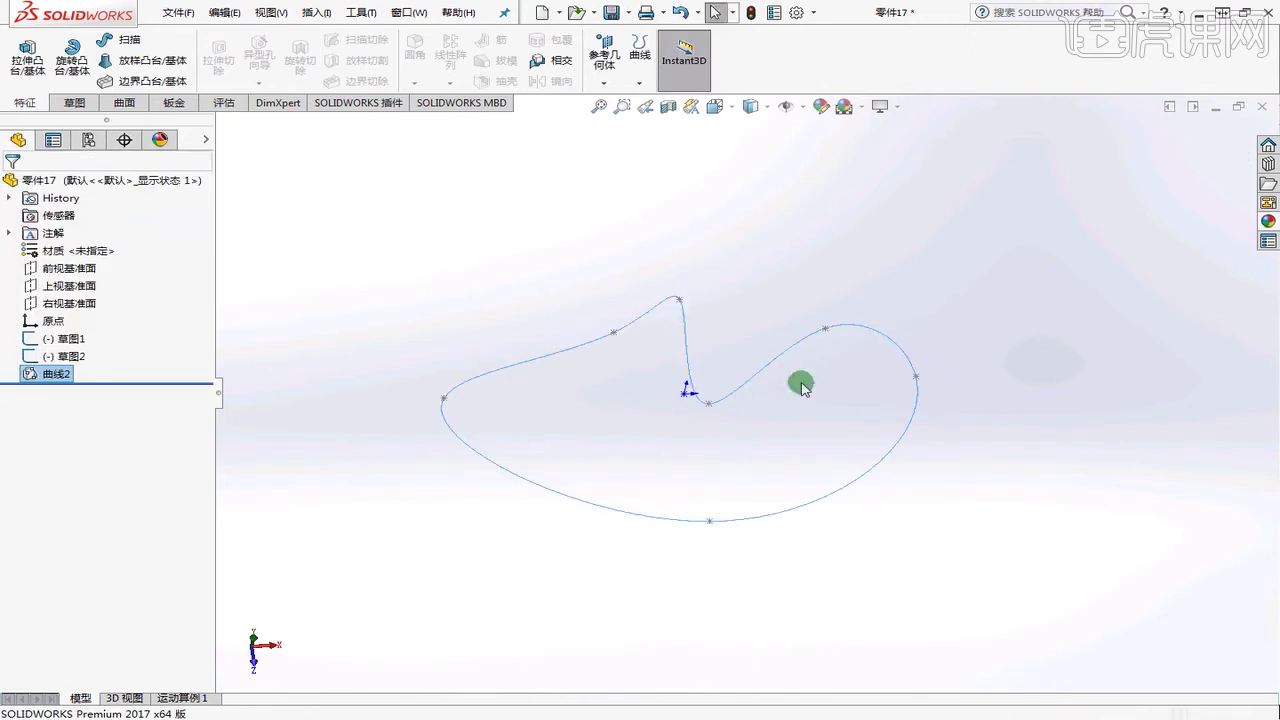
middle_click_drag(800, 380, 775, 423)
left_click(771, 437)
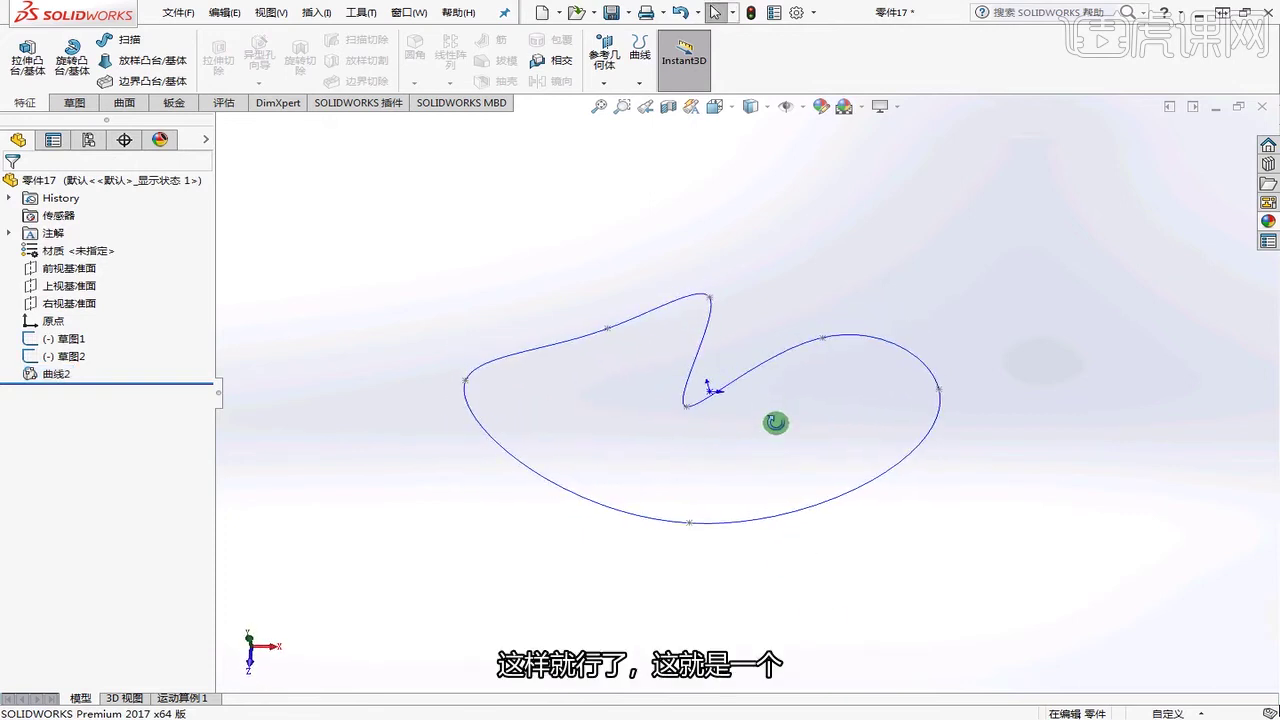
- Delete the closed curve through the reference points, keeping both point sketches
left_click(768, 366)
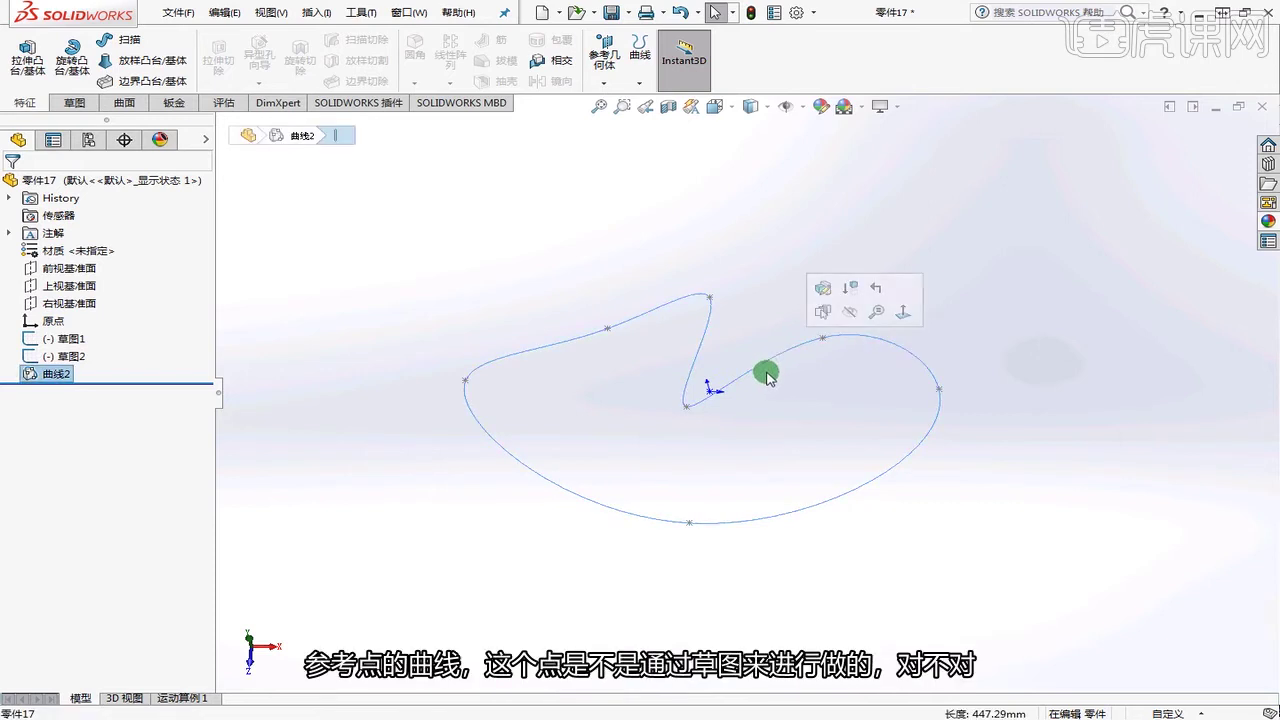
key("Delete")
left_click(760, 274)
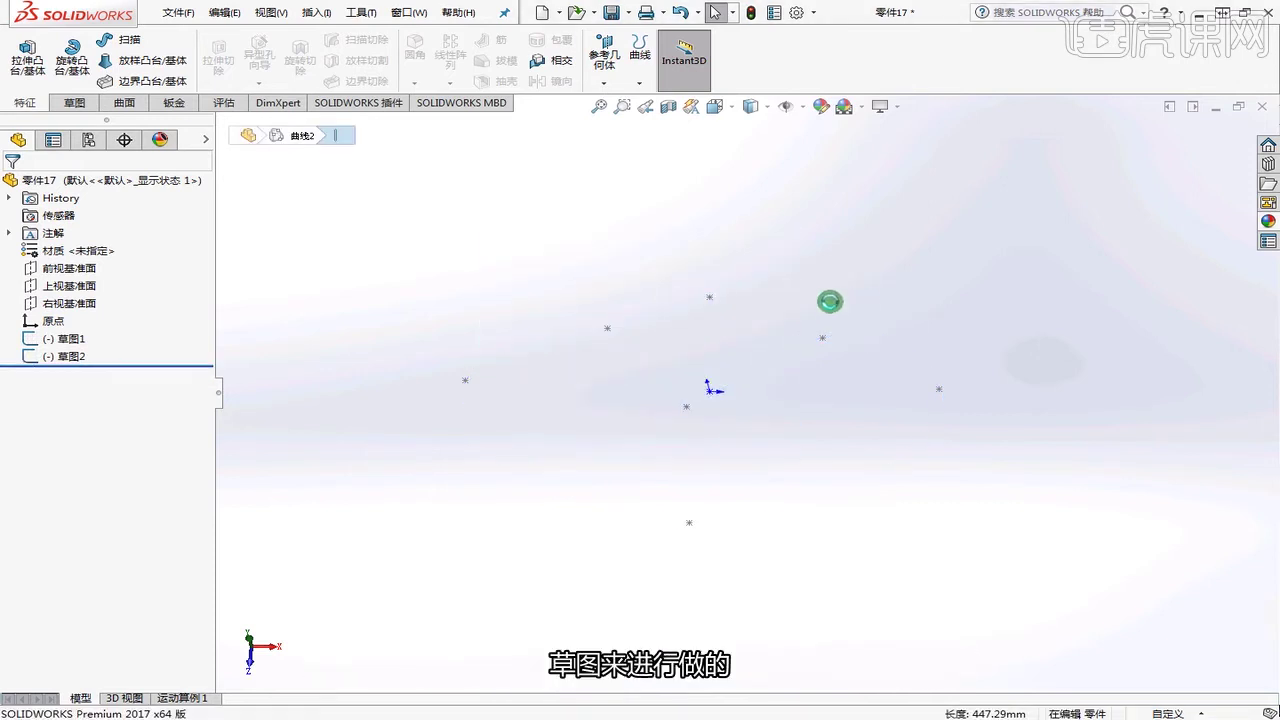
- Start a boss extrusion on the Top Plane and sketch a corner rectangle about 44 mm deep around the origin as its profile
left_click(28, 55)
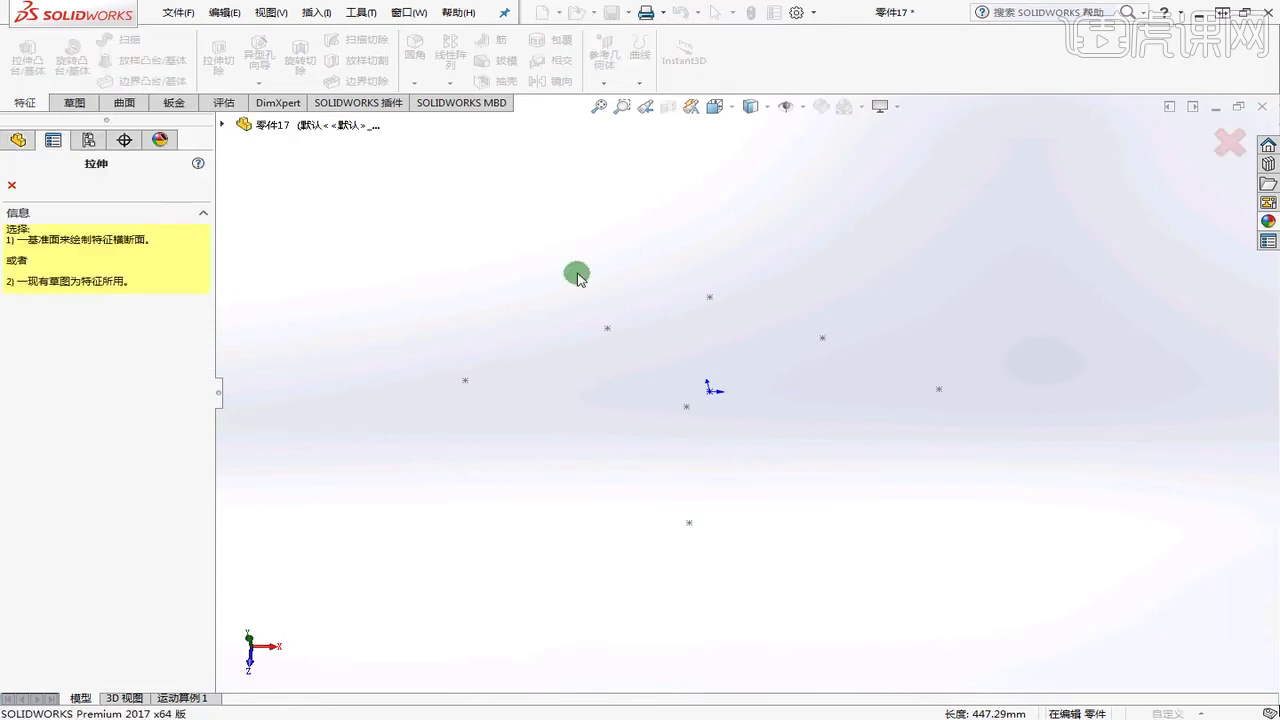
left_click(224, 125)
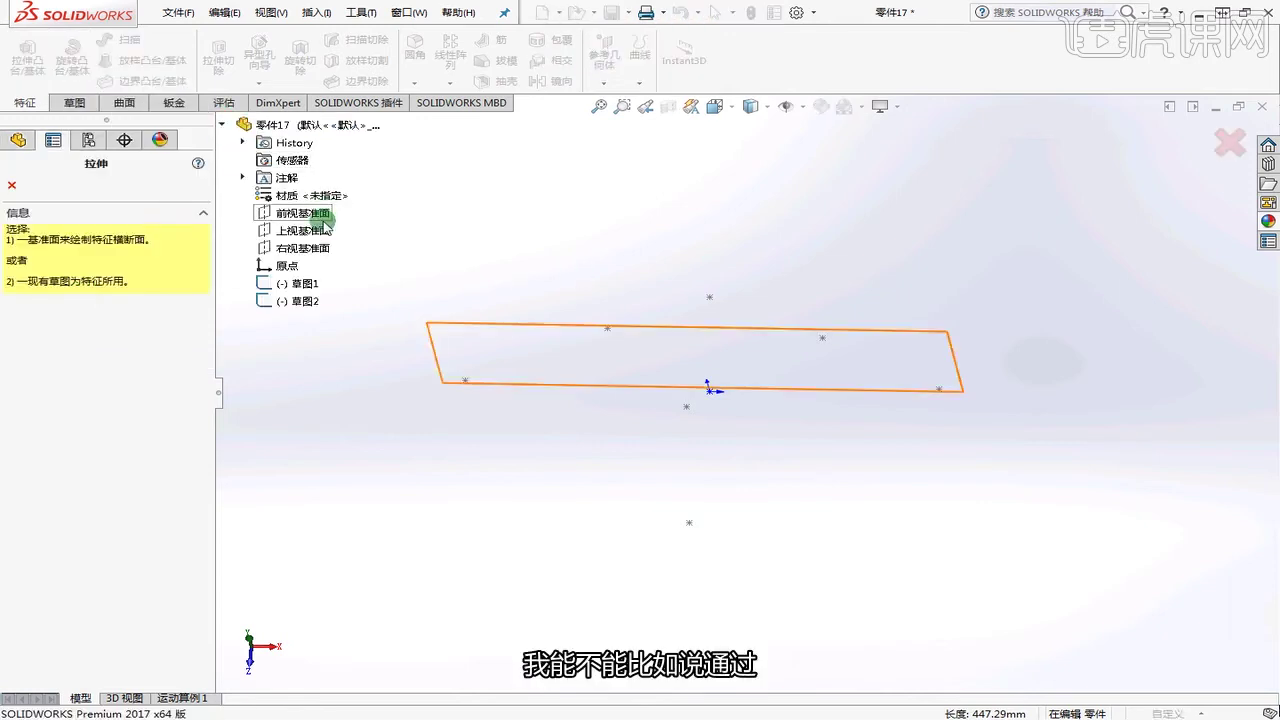
left_click(322, 233)
key("space")
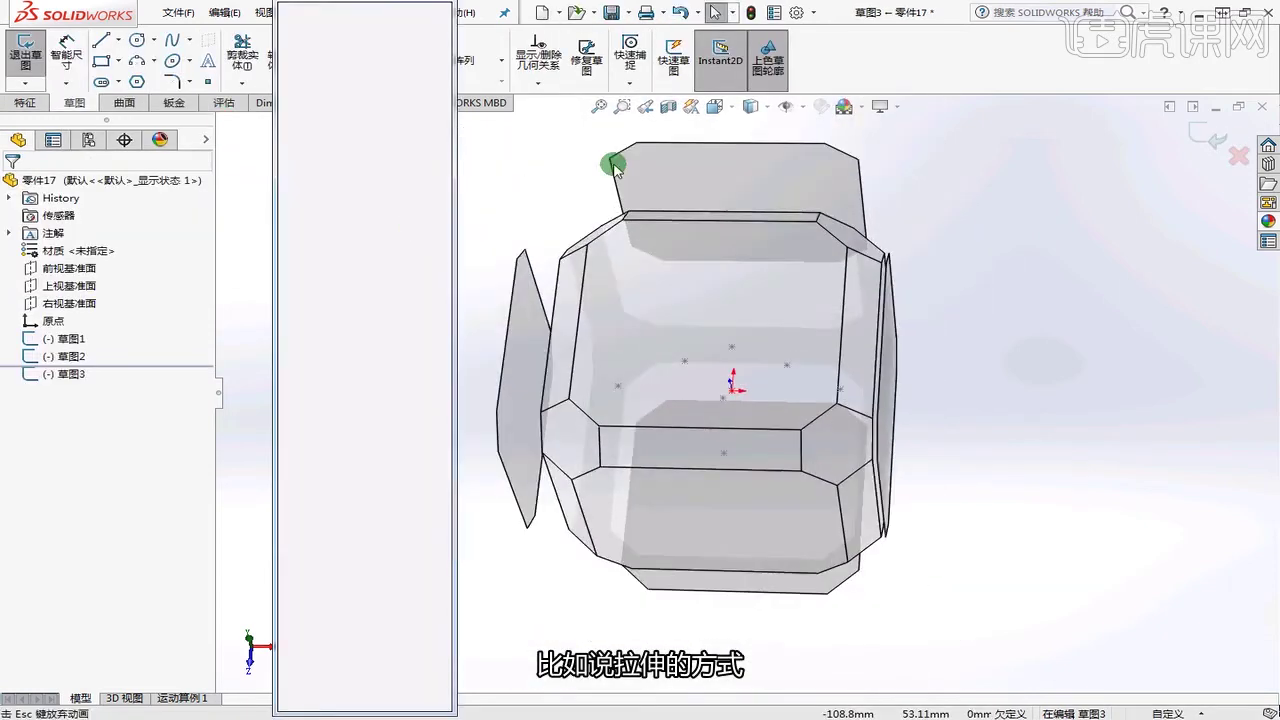
left_click(101, 60)
left_click(912, 441)
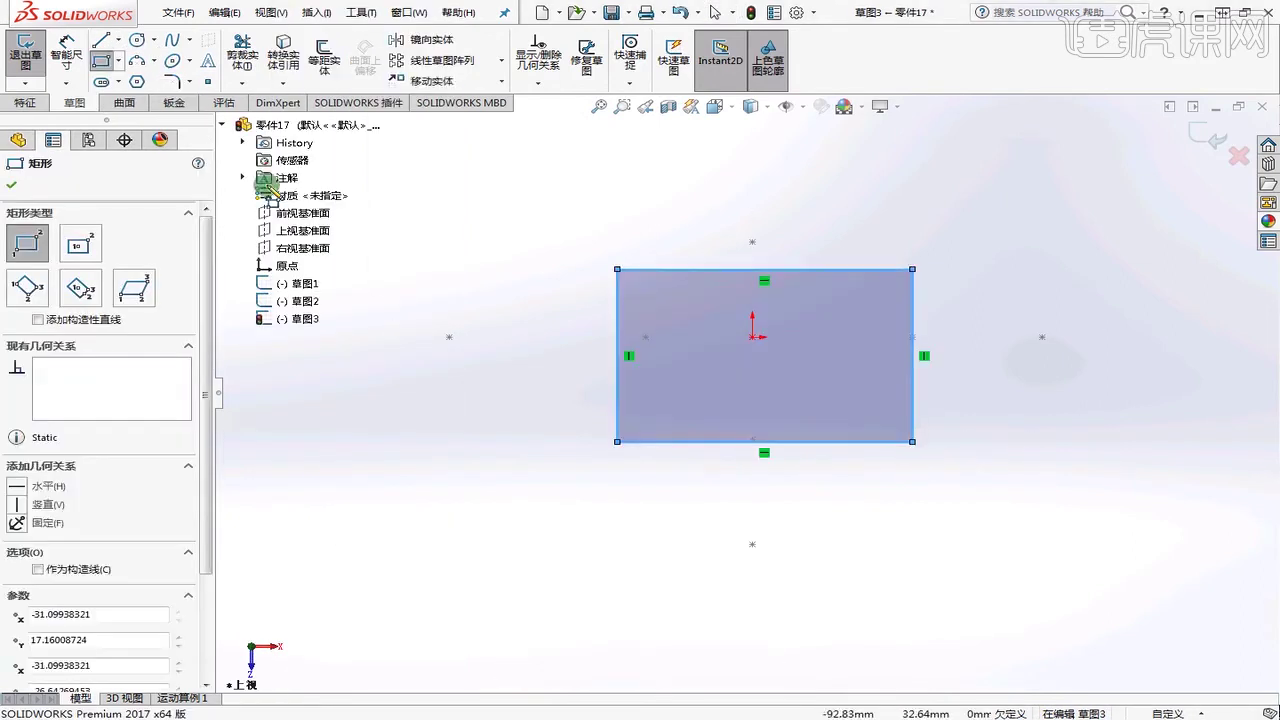
key("Escape")
- Extrude the rectangle upward into a solid block, pulling its blind depth out freehand
key("e")
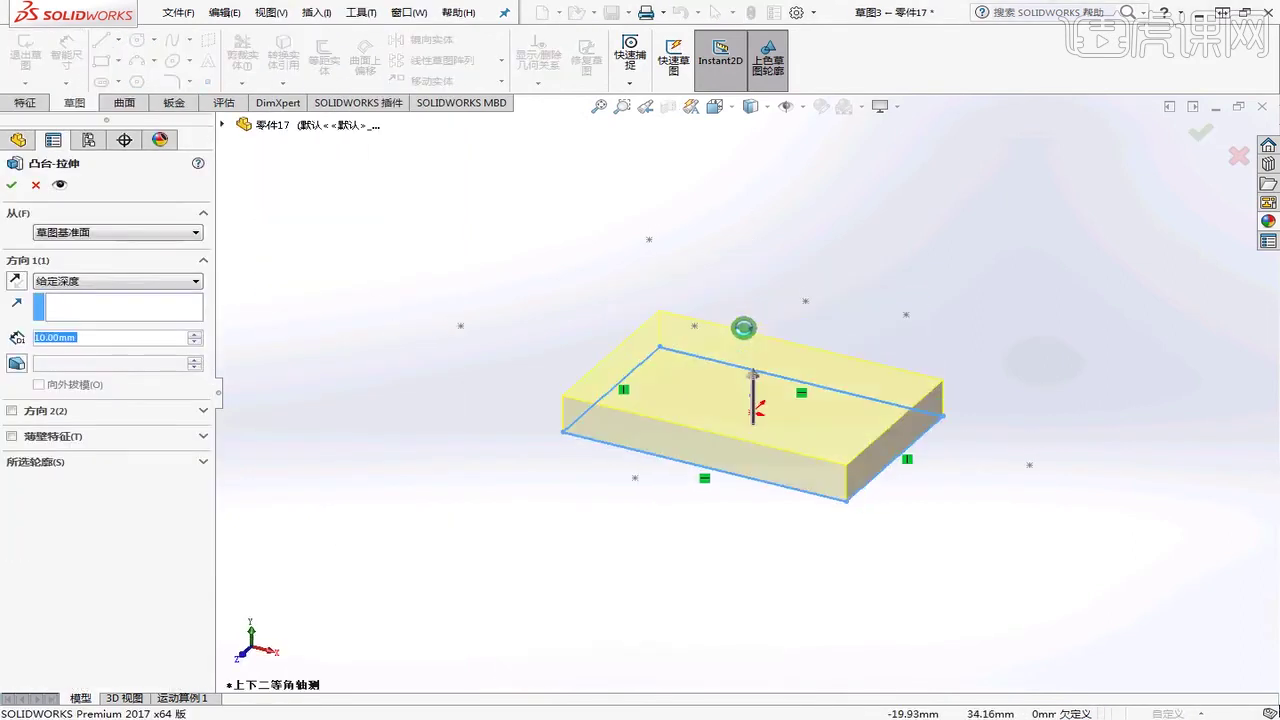
left_click_drag(754, 377, 755, 341)
mouse_move(1183, 137)
middle_mouse_down()
mouse_move(980, 271)
mouse_move(1080, 194)
mouse_move(1014, 317)
middle_mouse_up()
key("Return")
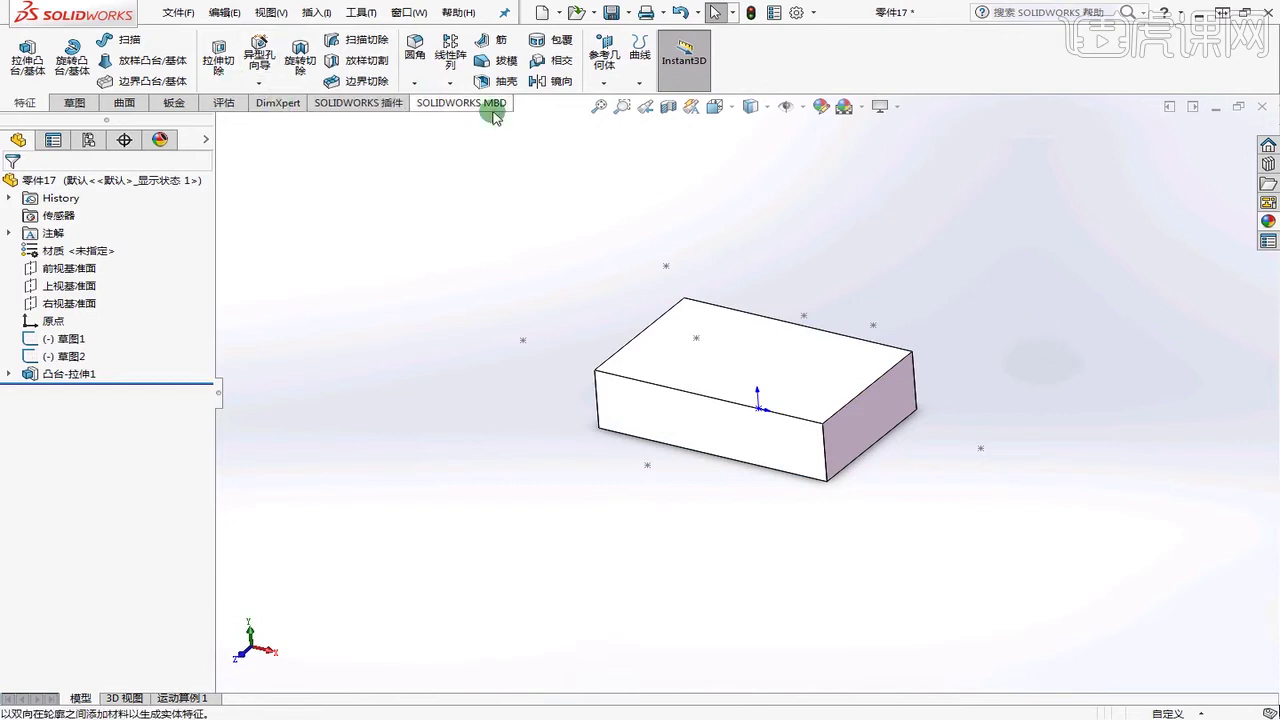
- Start a closed reference-point curve from the outermost left Front Plane point through the block's upper front-left vertex to the middle Right Plane point
left_click(640, 82)
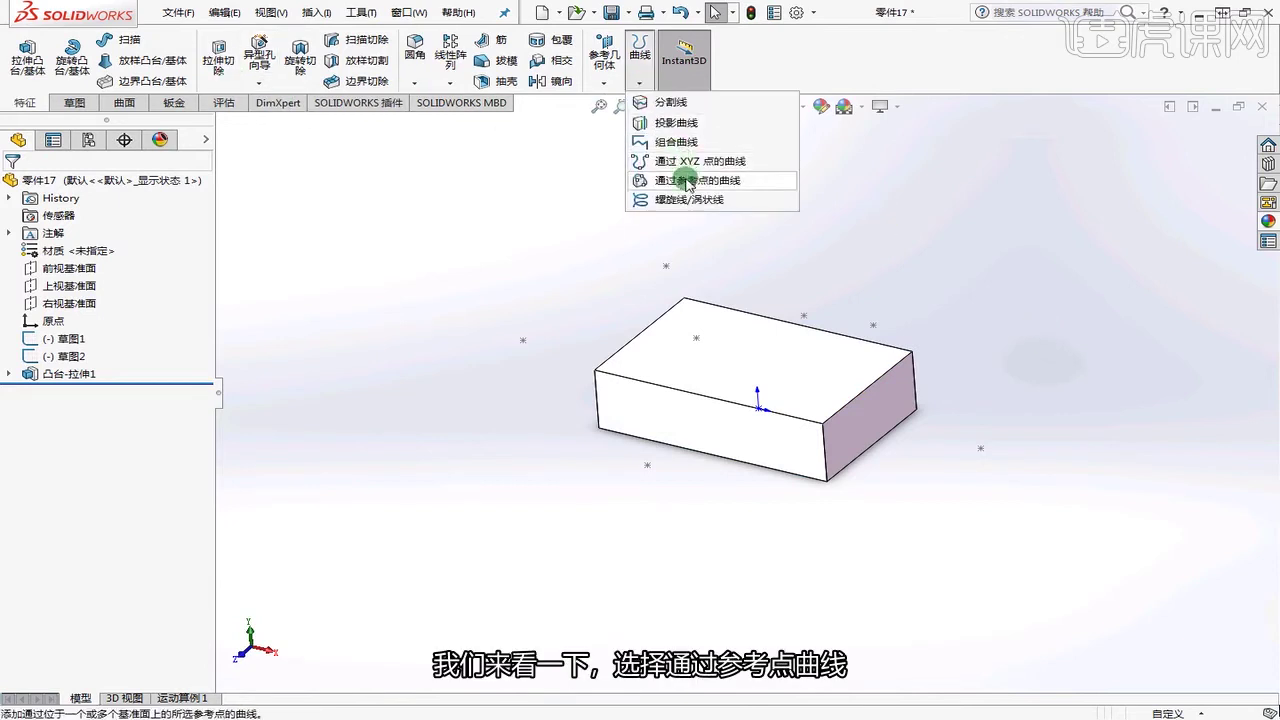
left_click(687, 181)
scroll(565, 450, "down", 3)
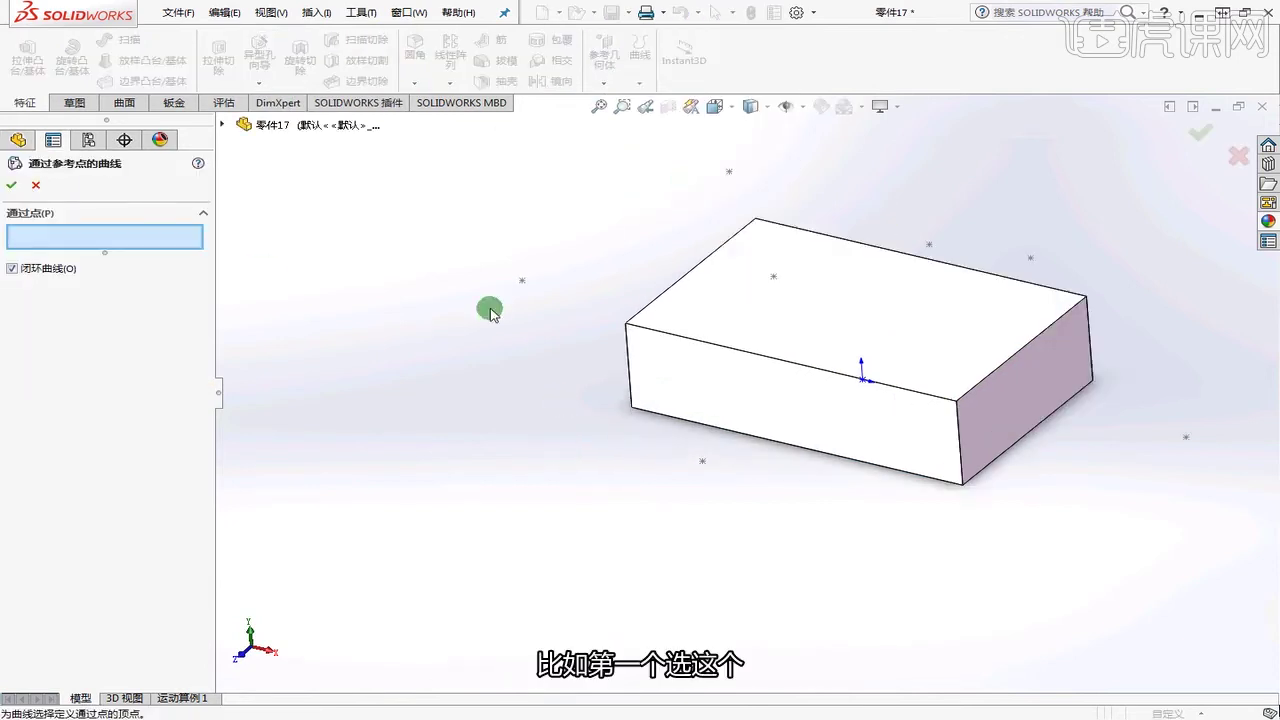
left_click(522, 281)
left_click(625, 325)
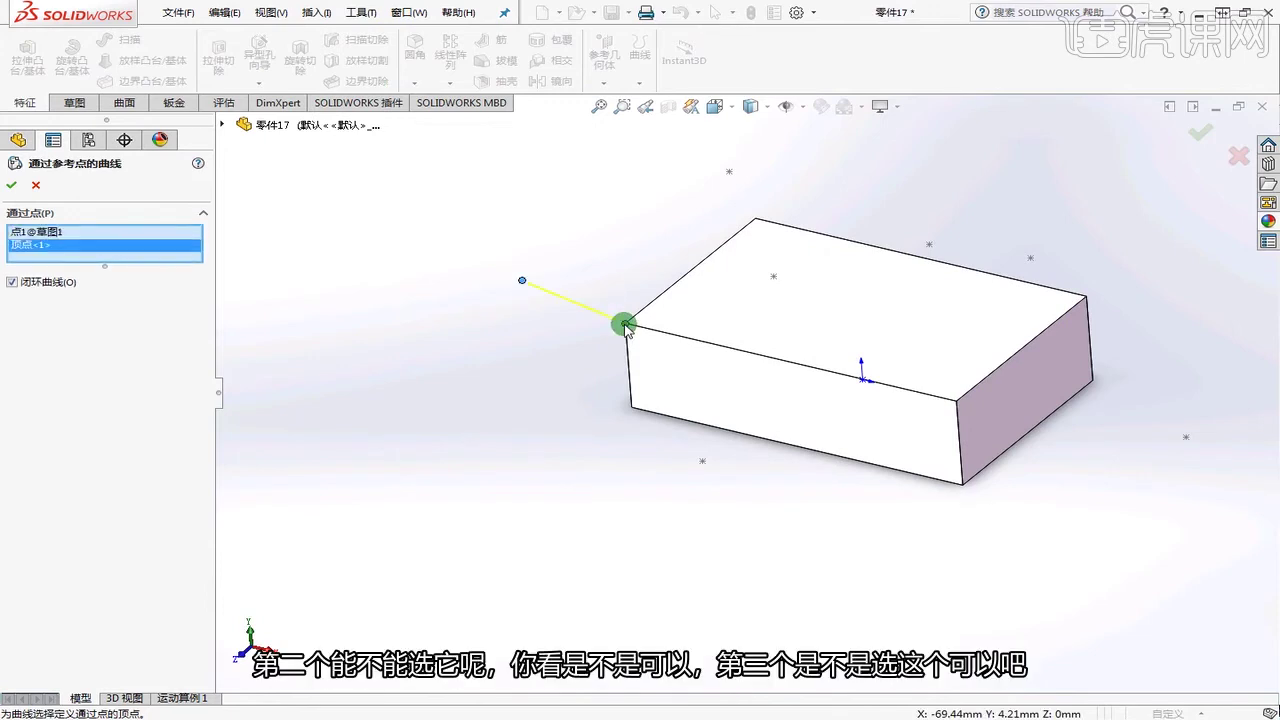
left_click(772, 282)
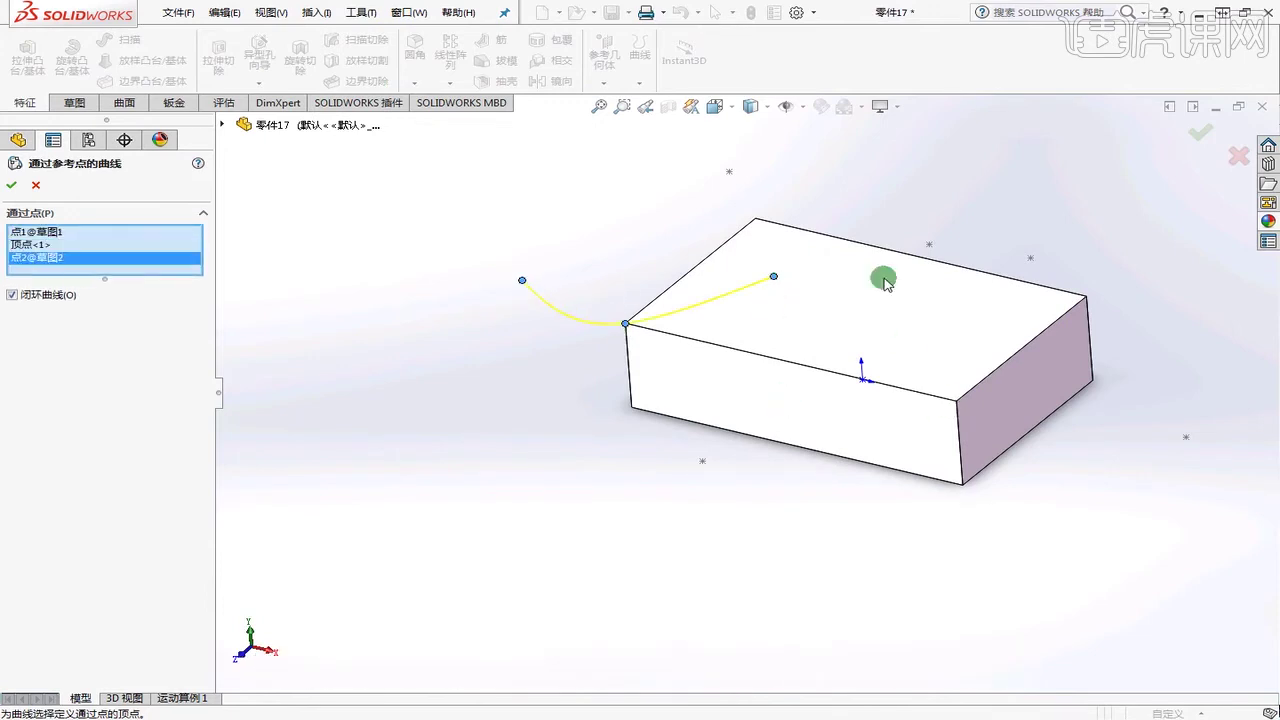
- Add the block's upper rear-right and lower front-right vertices and the front Right Plane point, and create the closed curve
left_click(1085, 297)
left_click(963, 484)
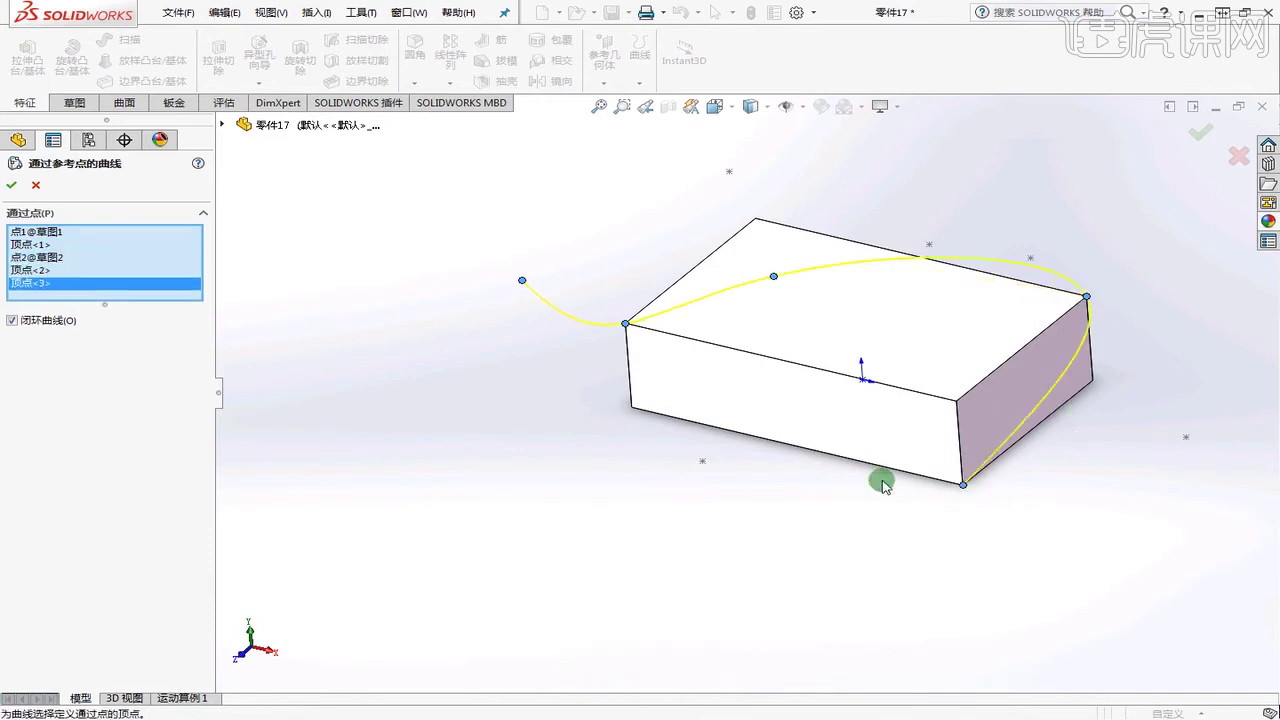
middle_click_drag(883, 485, 1006, 451)
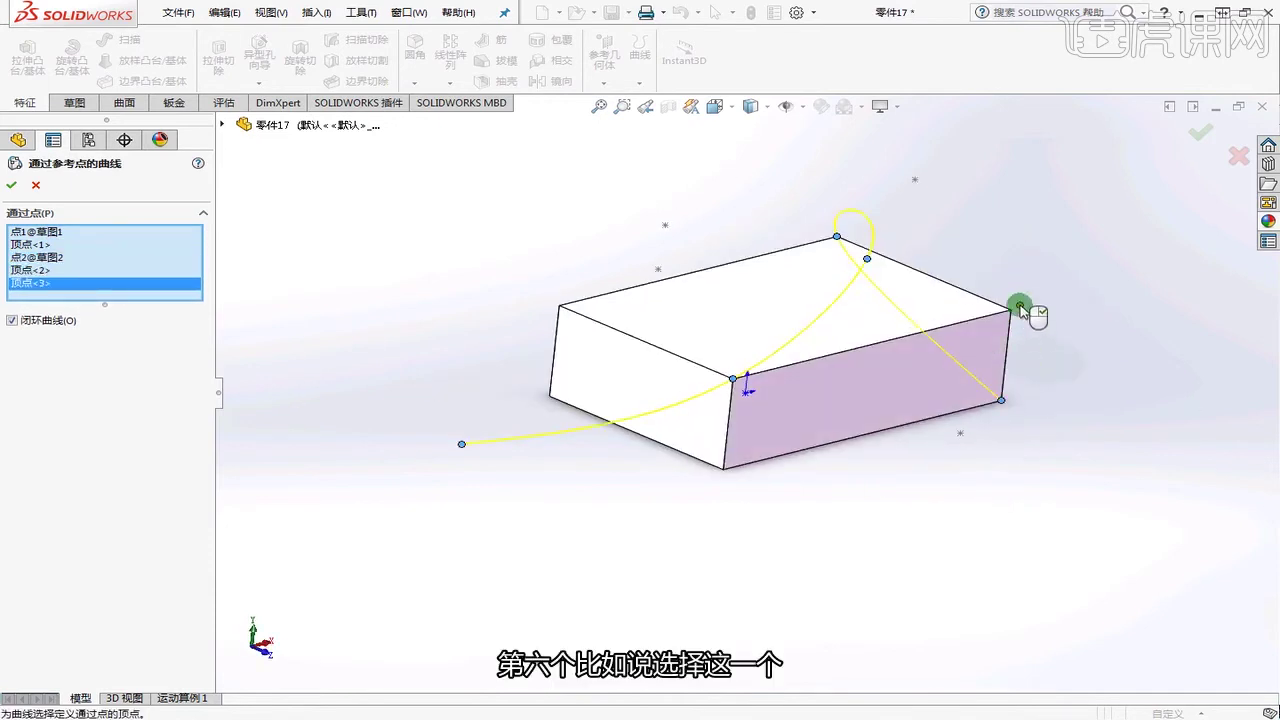
left_click(961, 433)
mouse_move(963, 434)
middle_mouse_down()
mouse_move(970, 540)
mouse_move(943, 497)
middle_mouse_up()
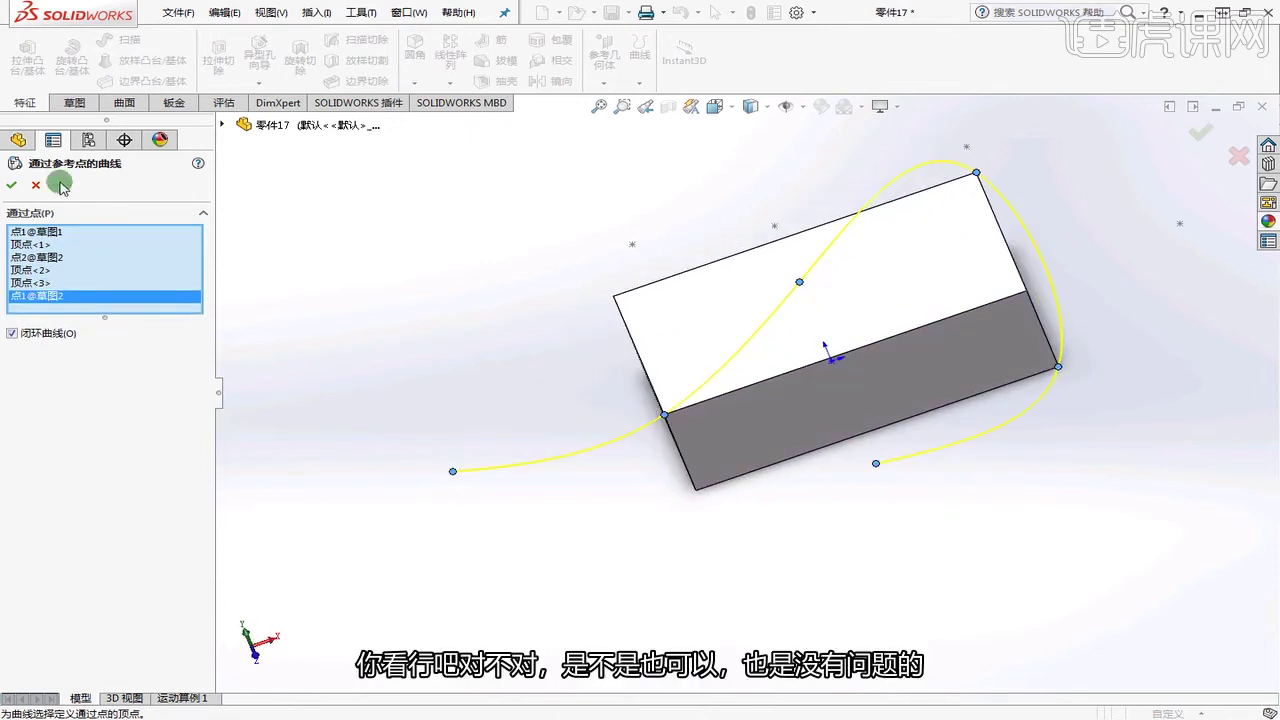
left_click(11, 185)
mouse_move(491, 394)
middle_mouse_down()
mouse_move(503, 357)
mouse_move(500, 405)
middle_mouse_up()
- Edit the curve through the sketch points and block vertices, turning off its closed-curve option to make it open
right_click(52, 391)
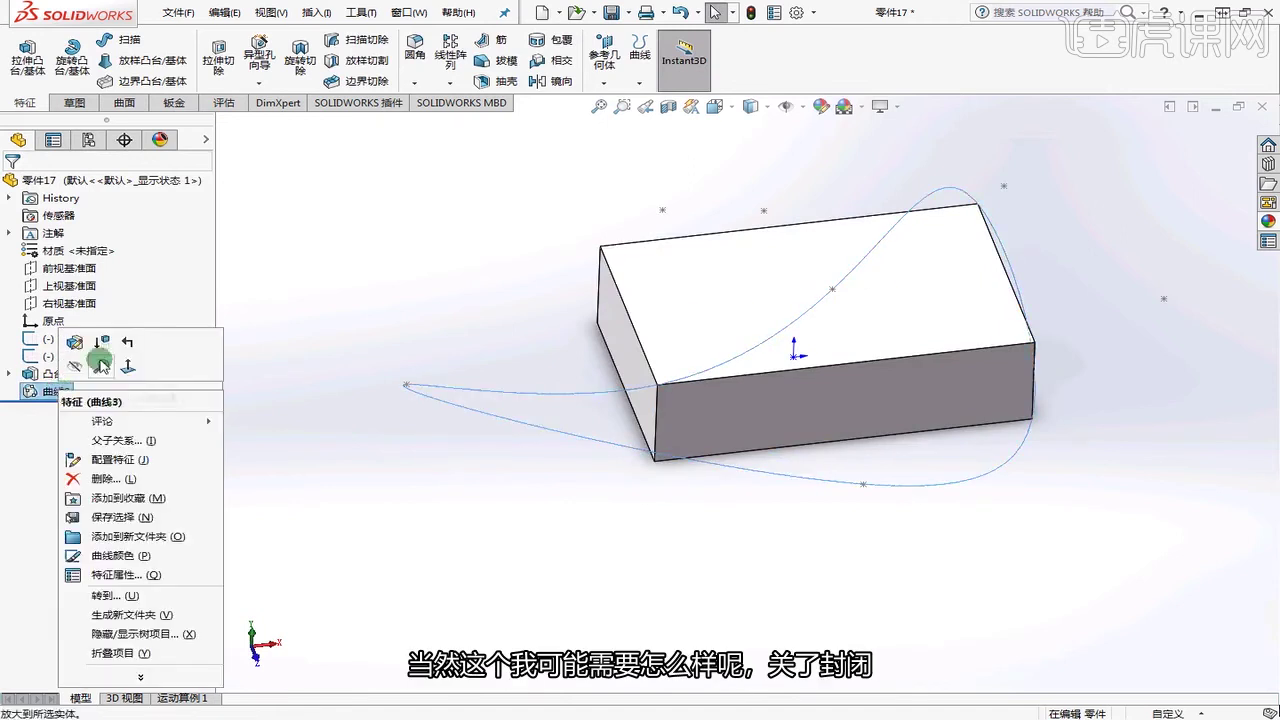
left_click(100, 358)
left_click(32, 324)
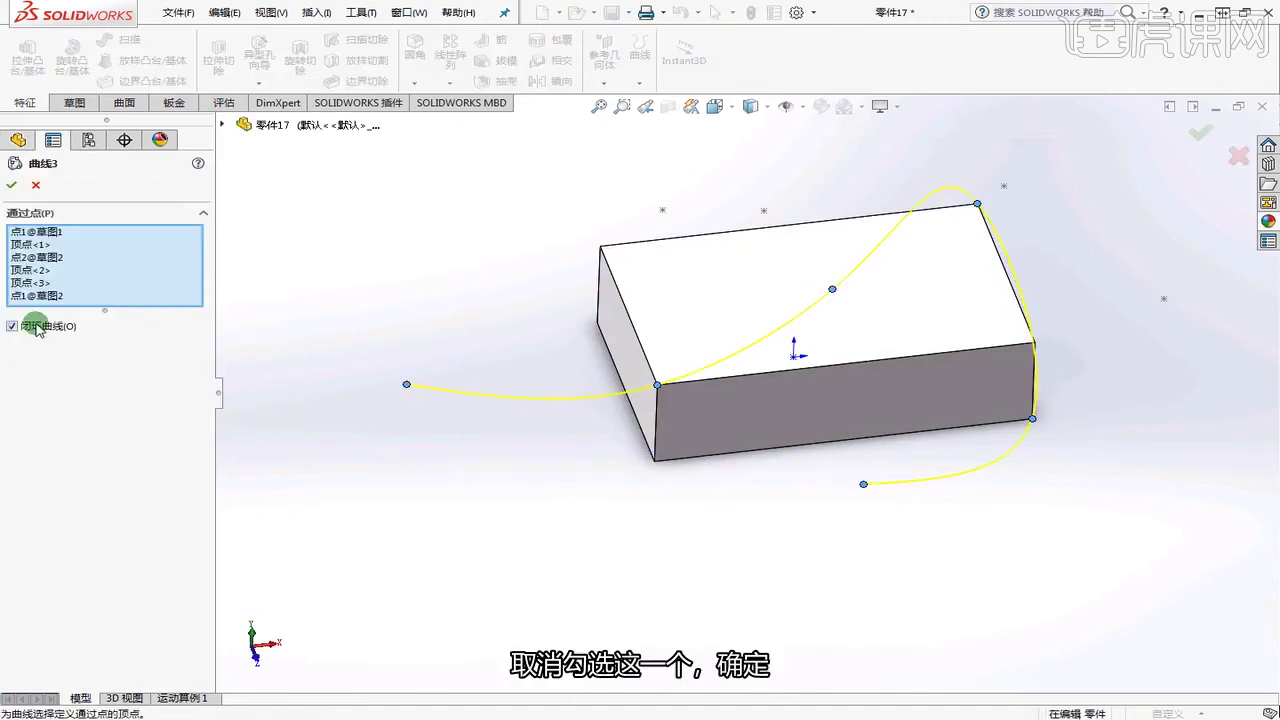
left_click(11, 185)
middle_click_drag(480, 466, 466, 495)
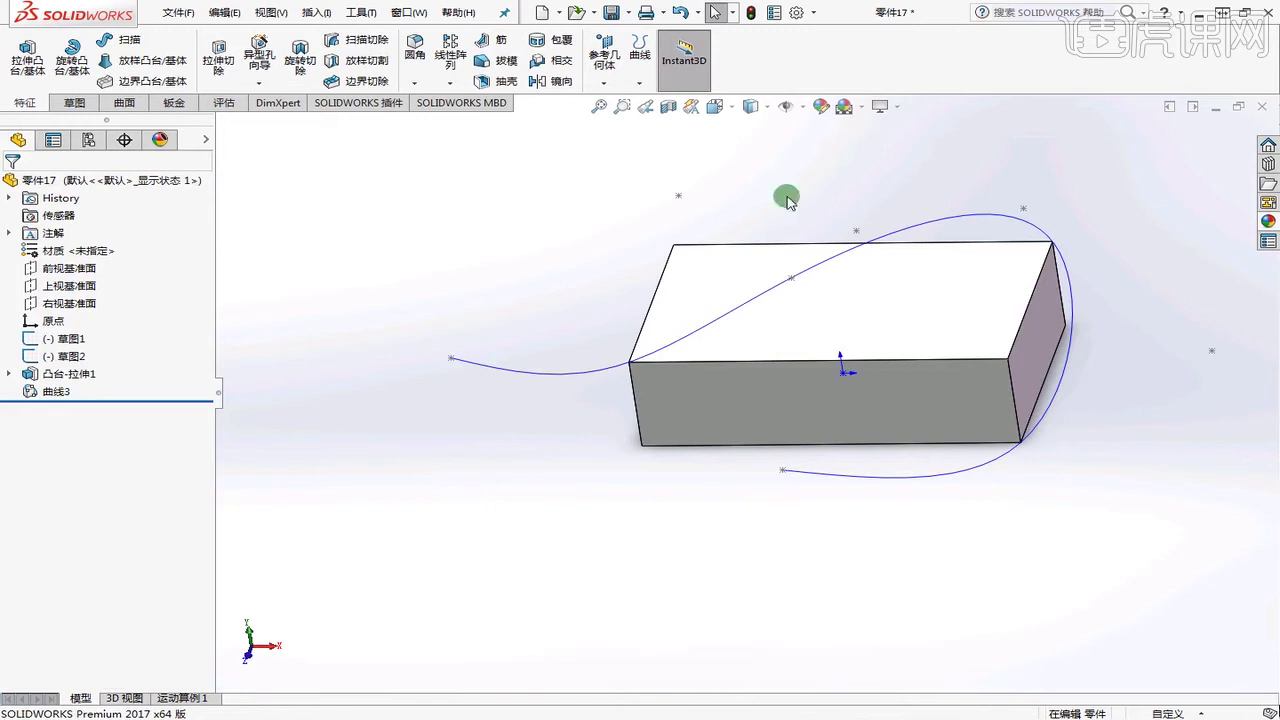
- Close the current part without saving its changes and create a new empty part
left_click(1262, 106)
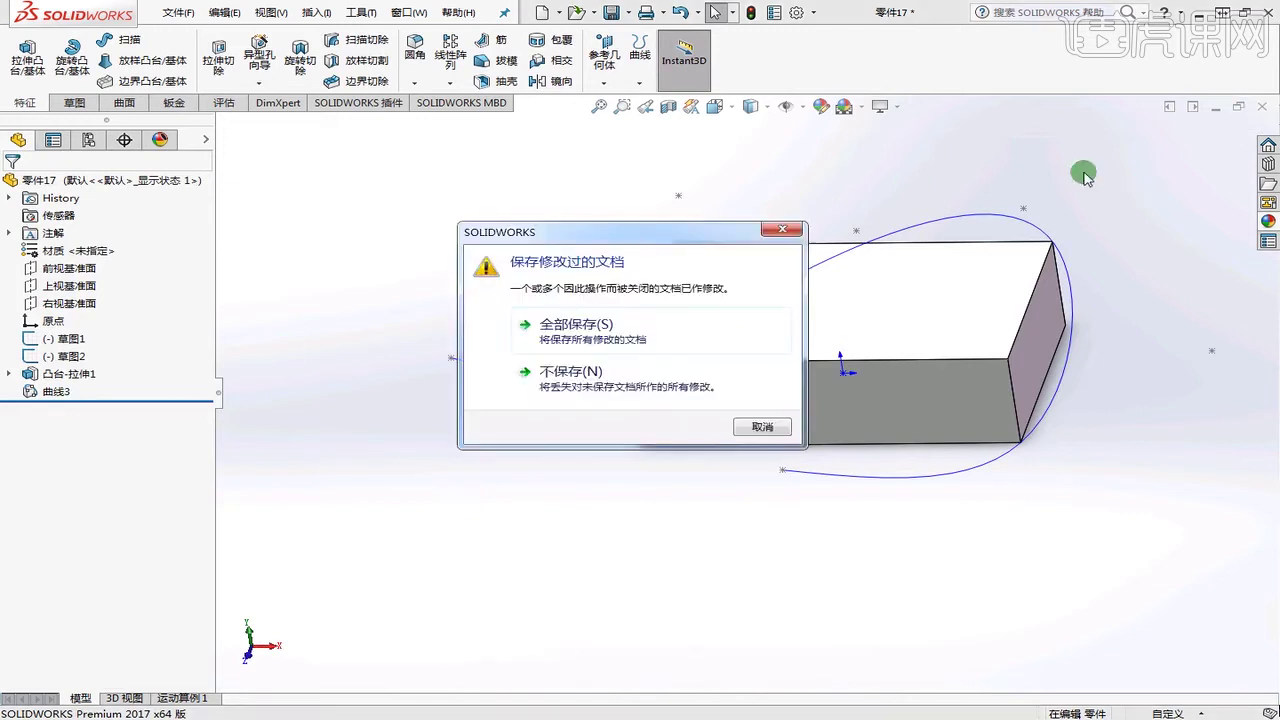
left_click(585, 372)
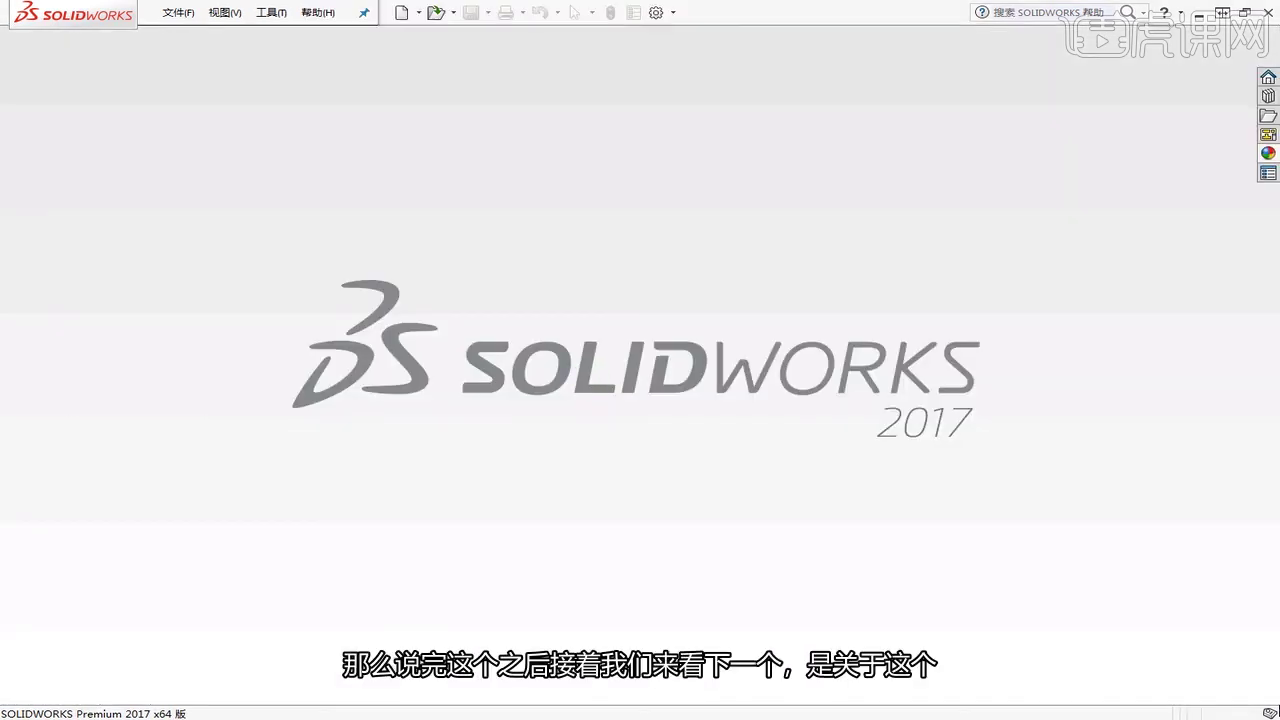
key("alt+Tab")
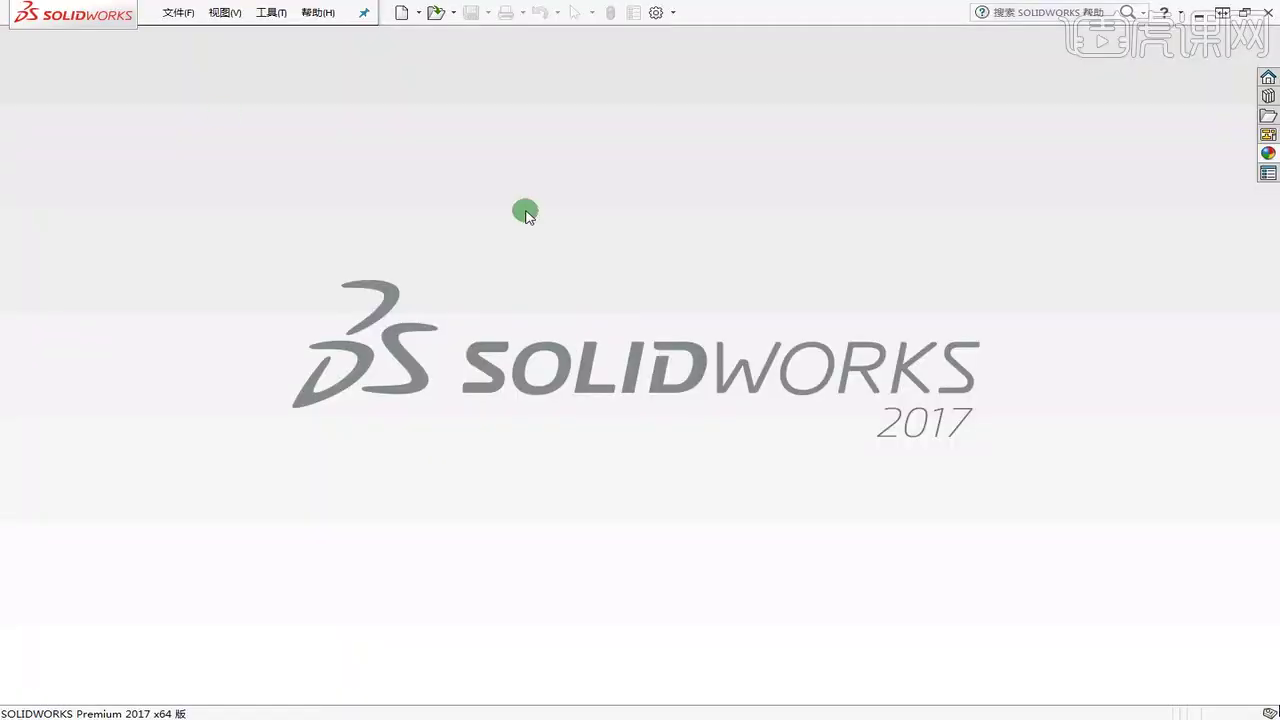
left_click(401, 12)
double_click(330, 138)
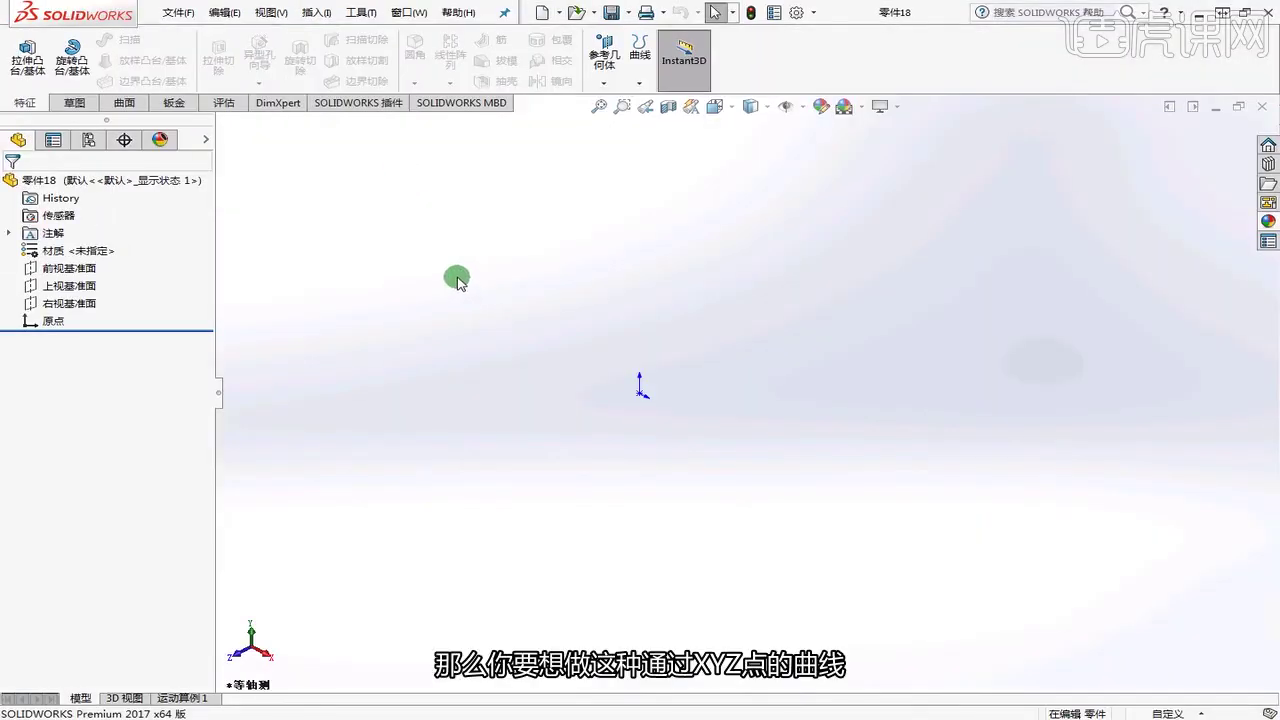
left_click(316, 12)
mouse_move(376, 222)
mouse_move(400, 198)
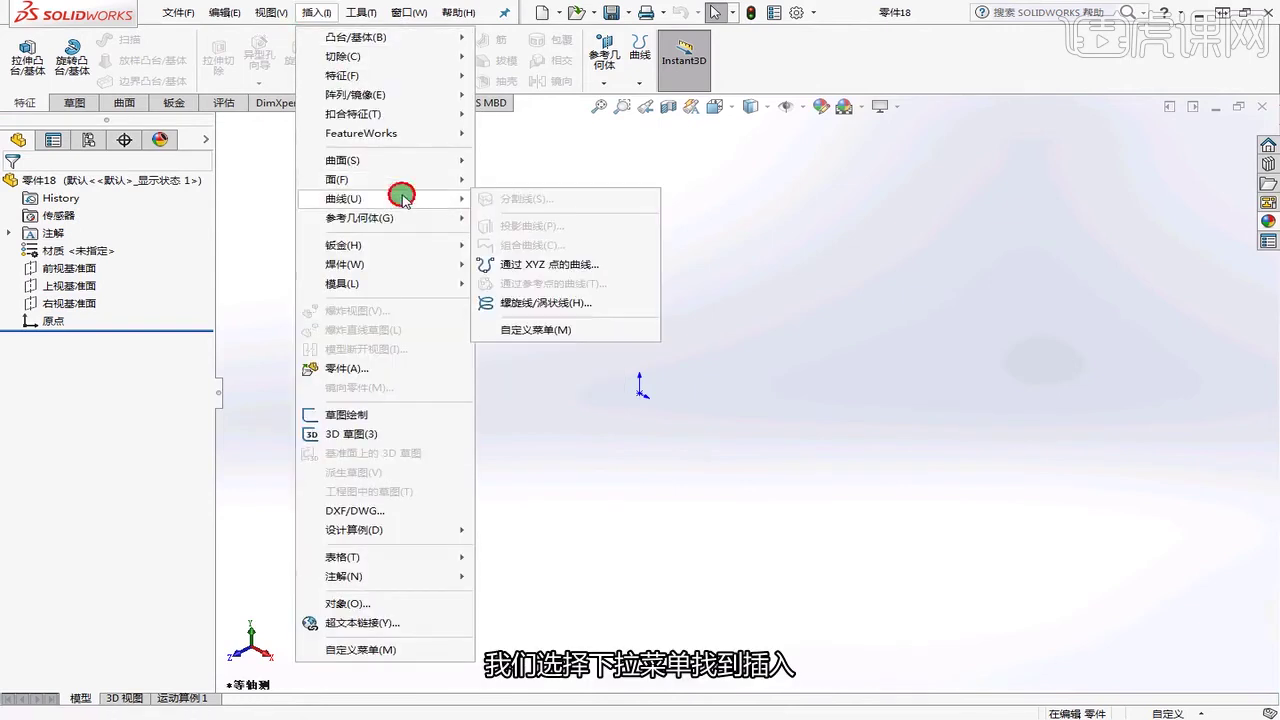
left_click(723, 229)
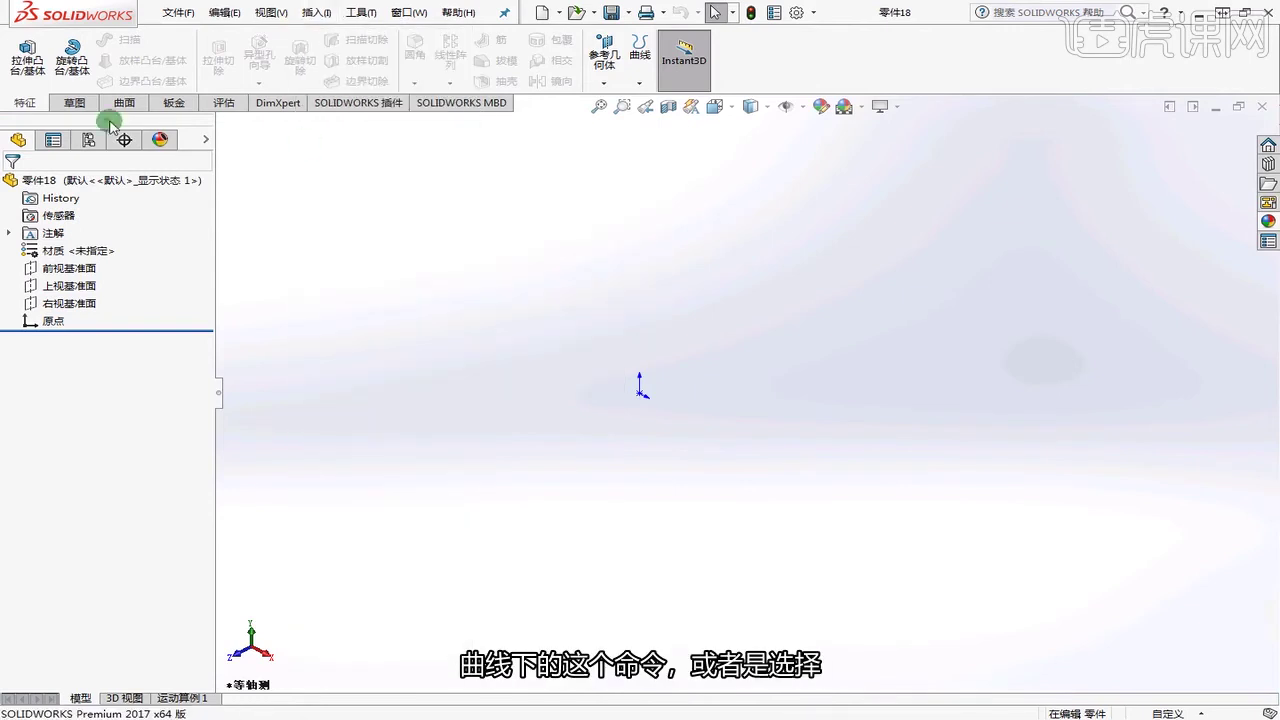
- Start a curve through XYZ points and define its first point at X 10 mm, Y 25 mm, Z 20 mm
left_click(638, 84)
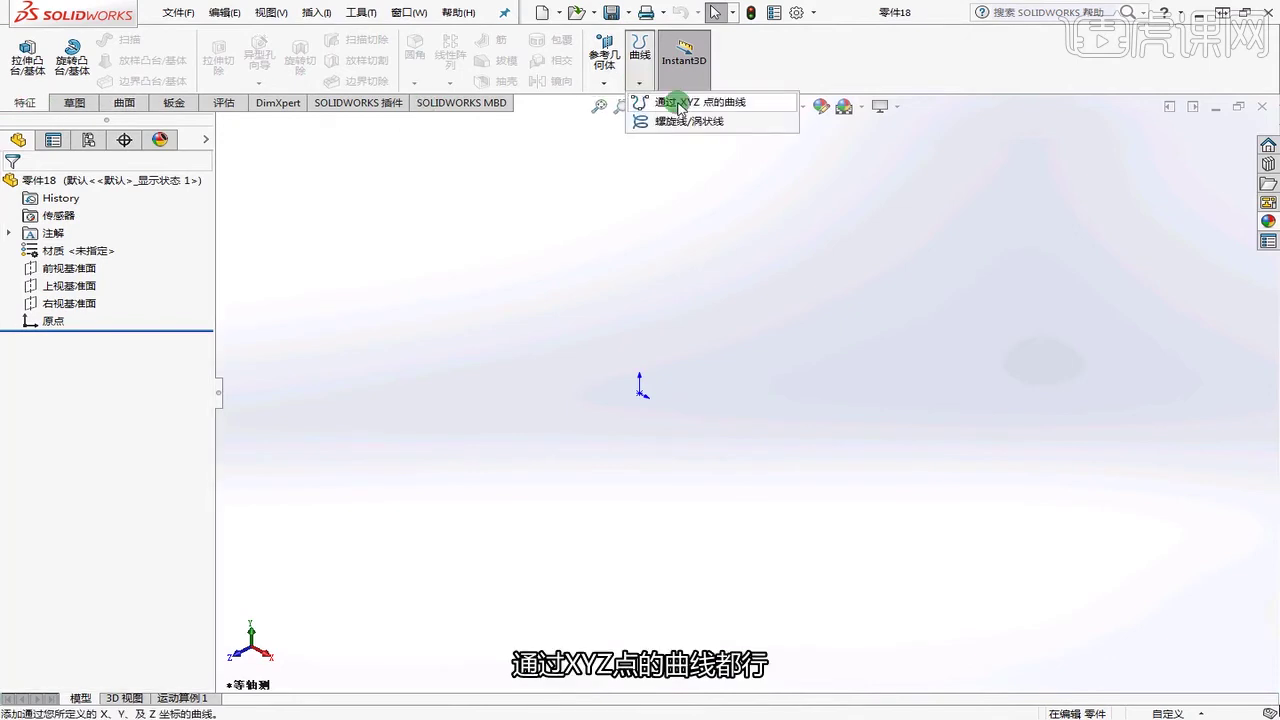
left_click(678, 104)
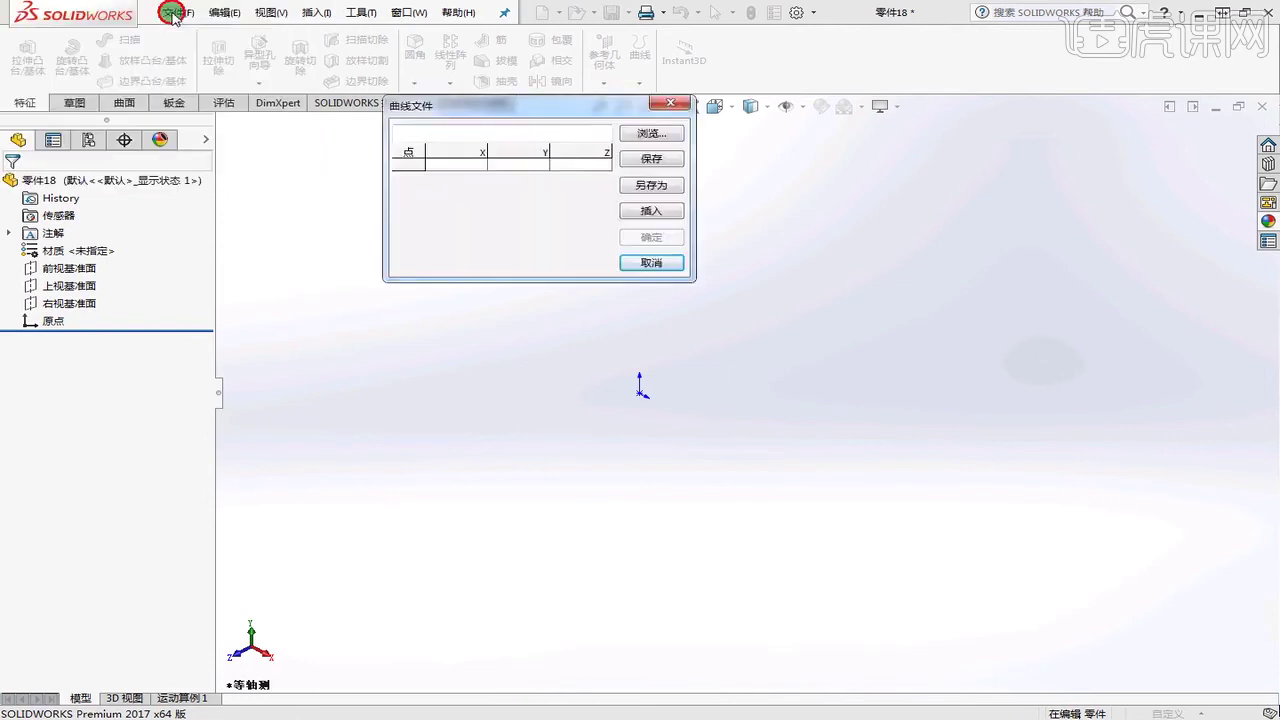
left_click_drag(461, 103, 830, 146)
left_click(838, 215)
double_click(836, 213)
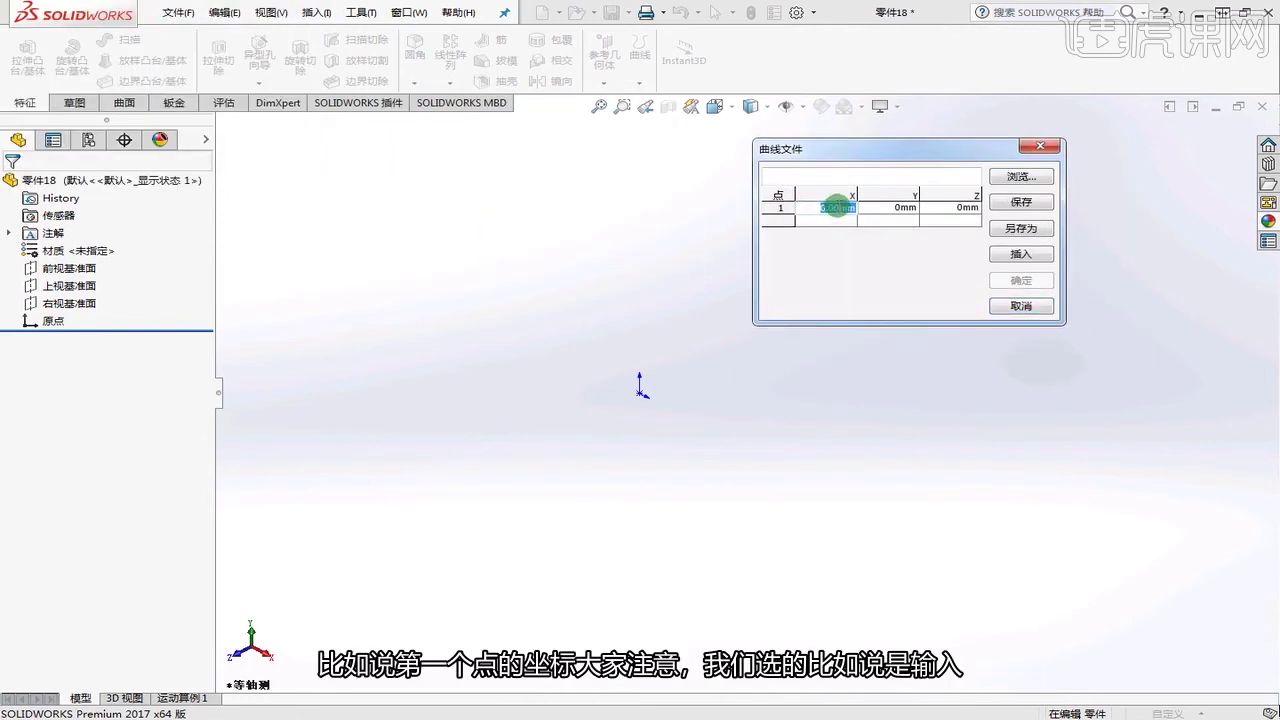
type("10")
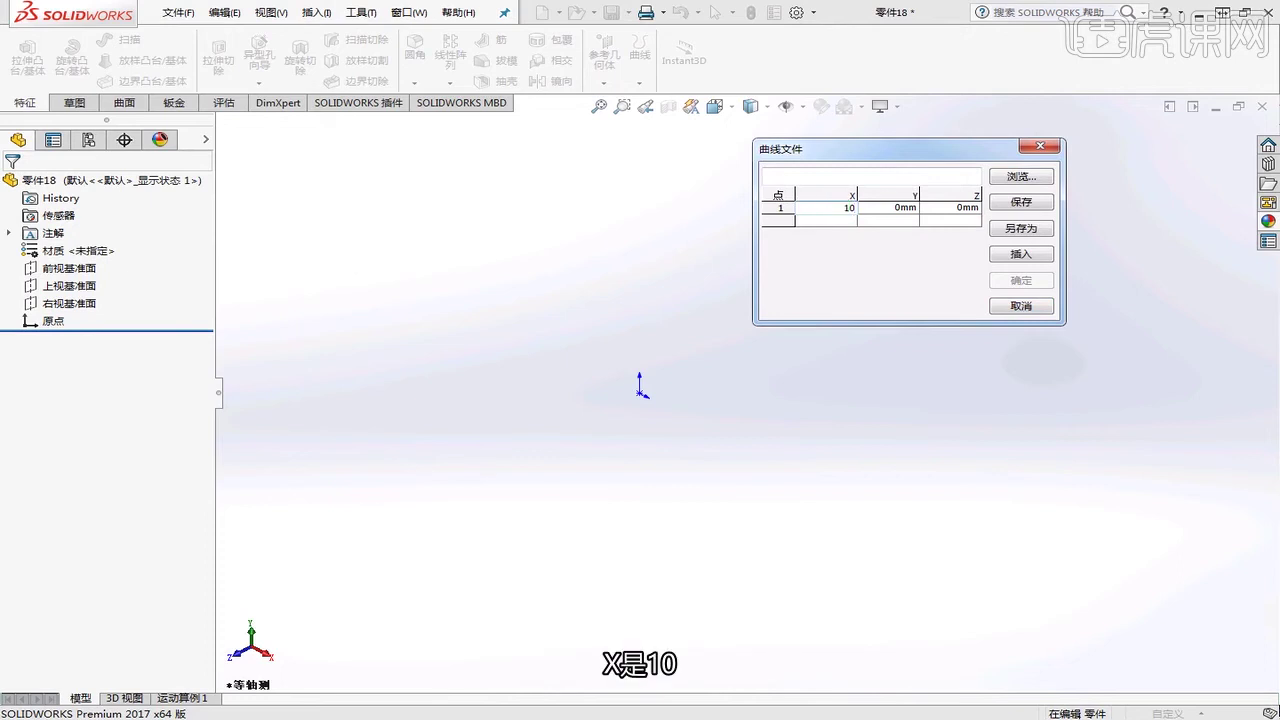
double_click(889, 207)
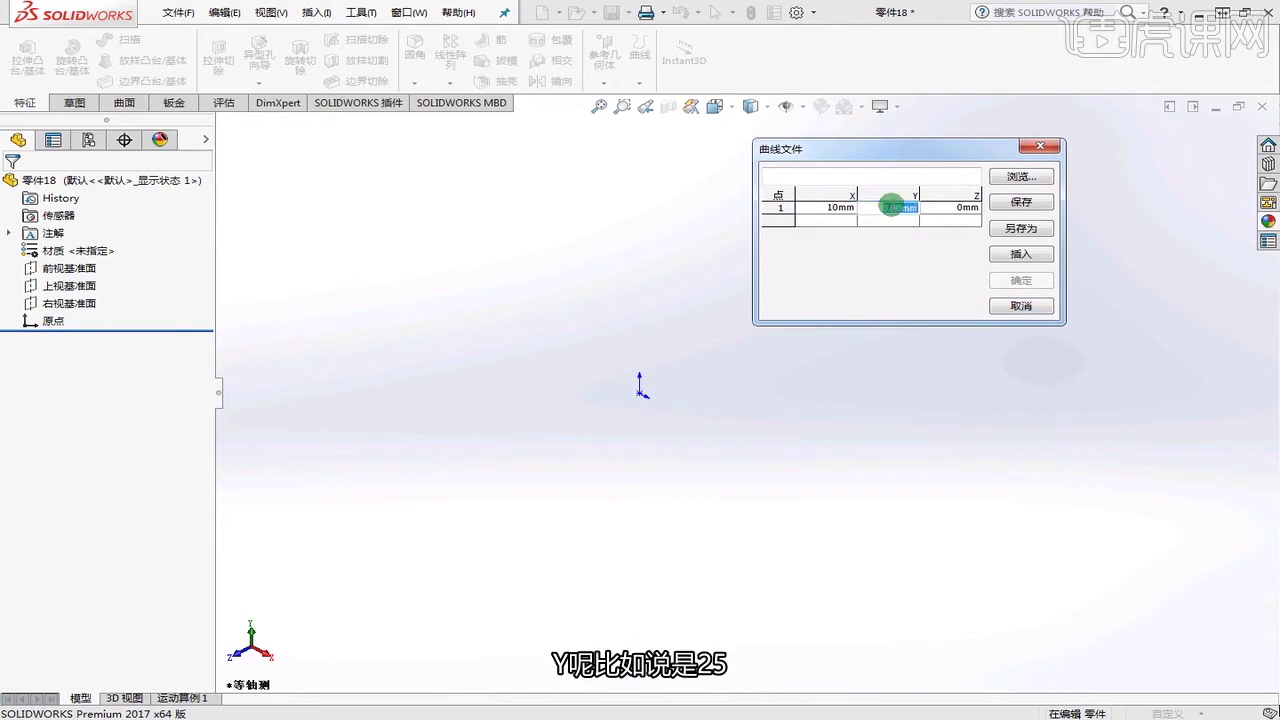
type("25")
double_click(960, 207)
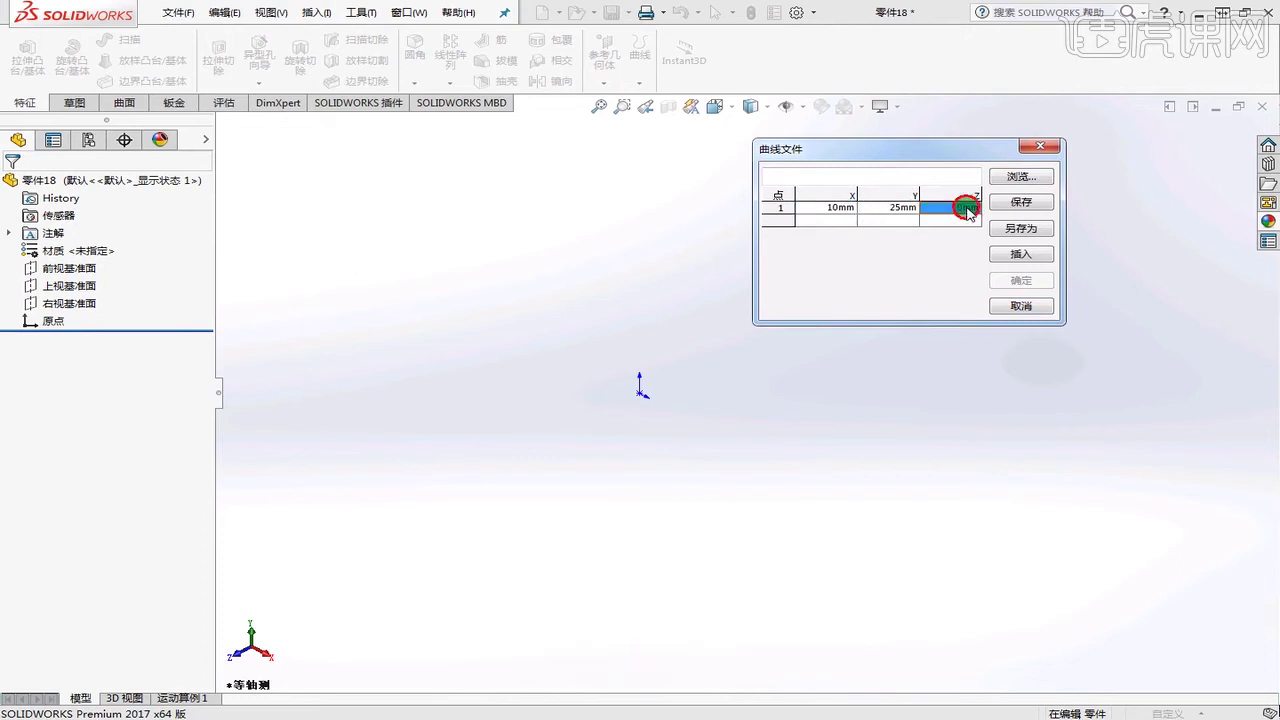
type("20")
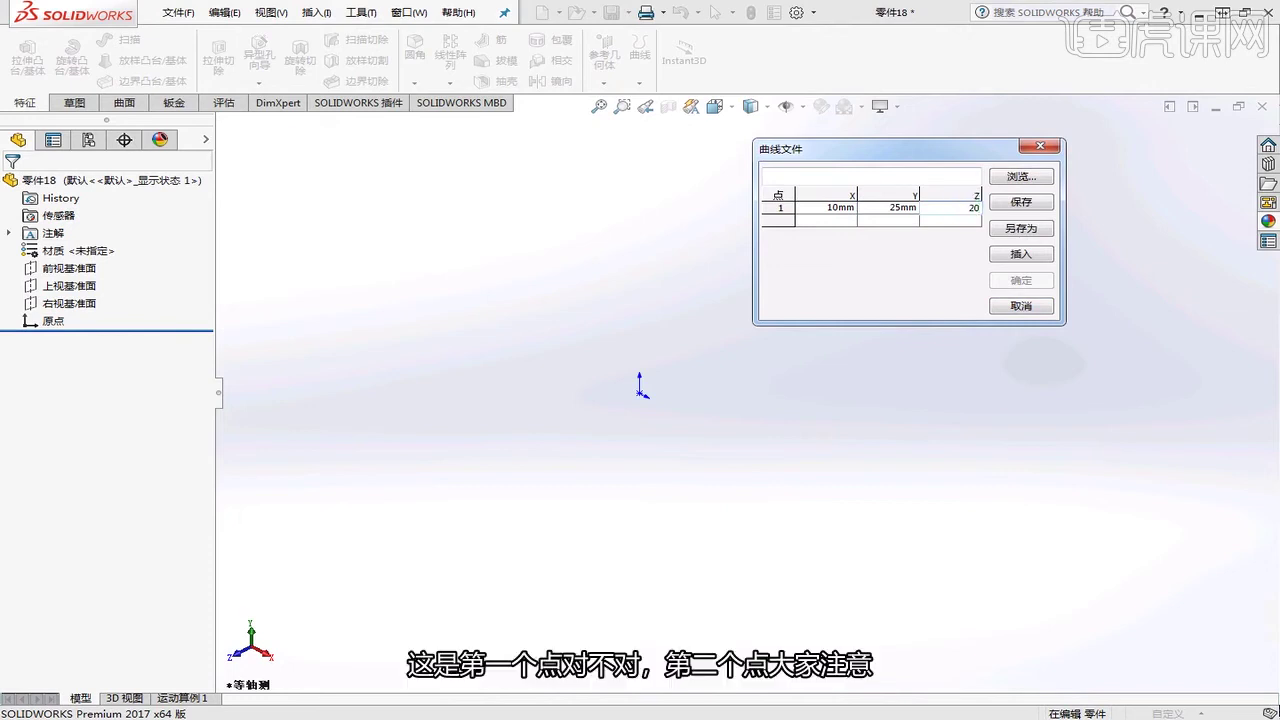
- Add a second curve point at X 15 mm and Y 30 mm, keeping Z at 20 mm
left_click(826, 219)
double_click(826, 219)
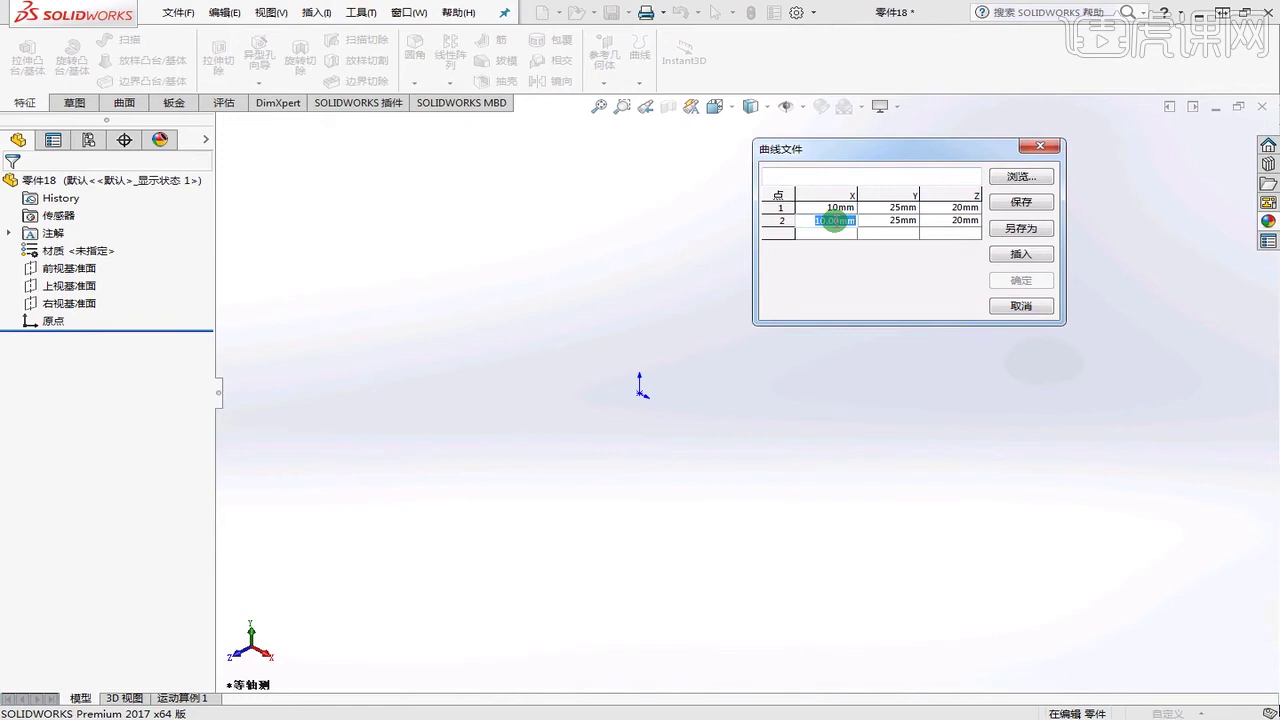
type("15")
double_click(890, 220)
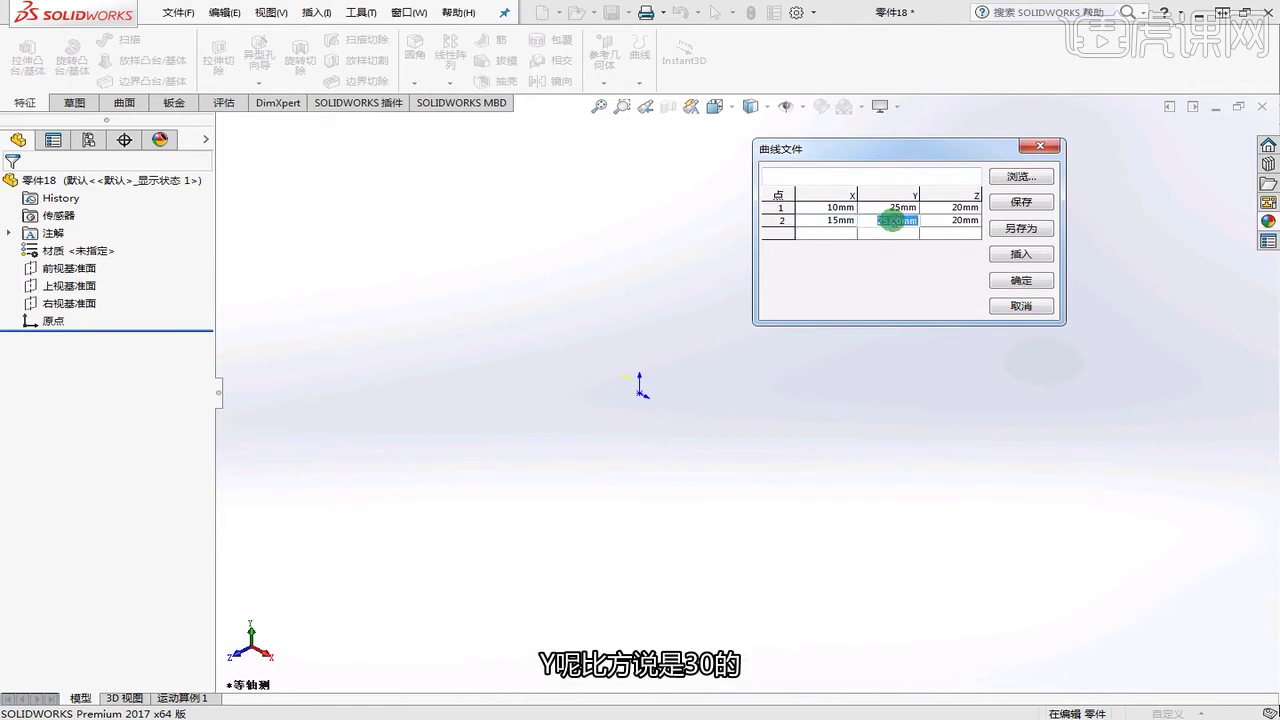
type("30")
left_click(965, 221)
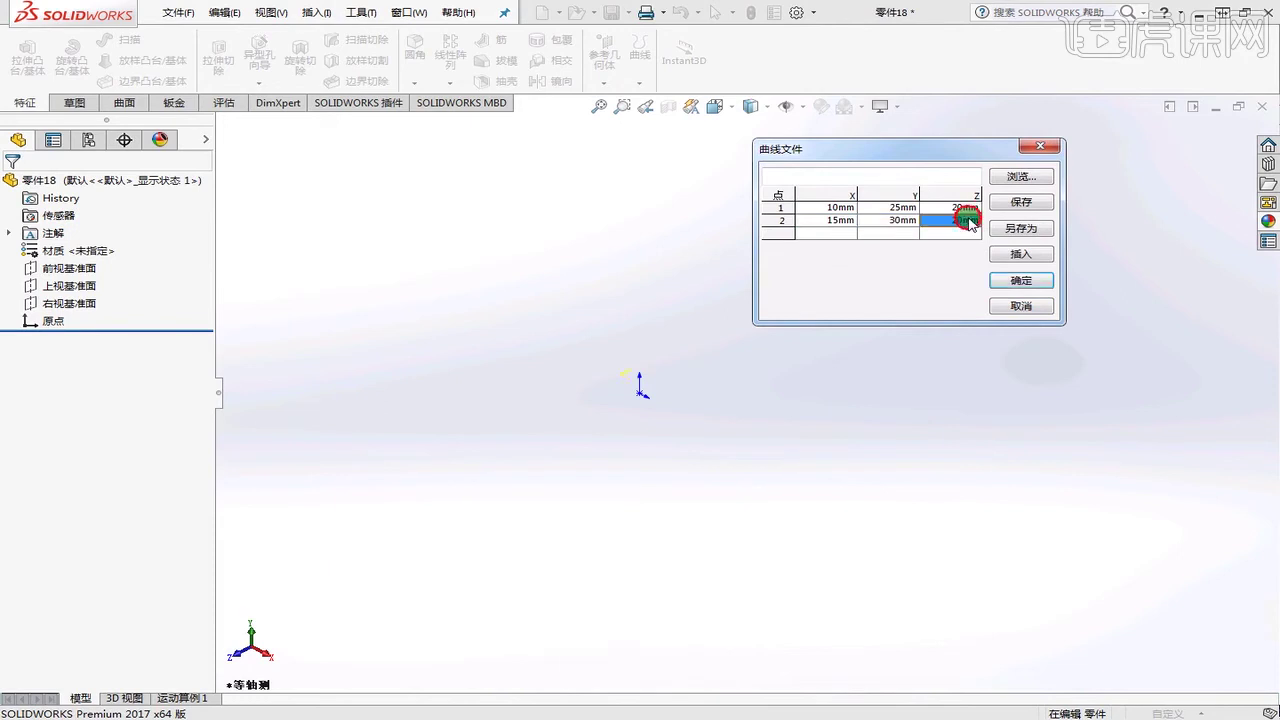
- Add a third curve point at X 30 mm, Y 45 mm, Z 50 mm
double_click(830, 233)
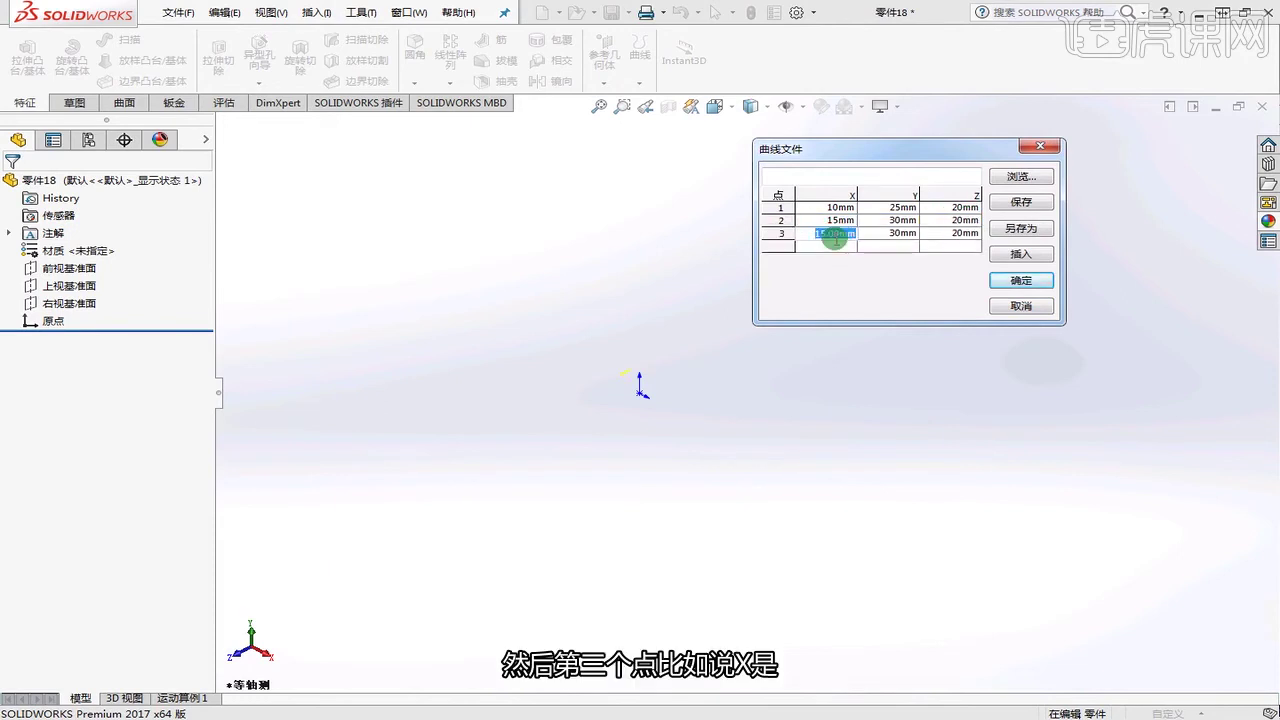
type("30")
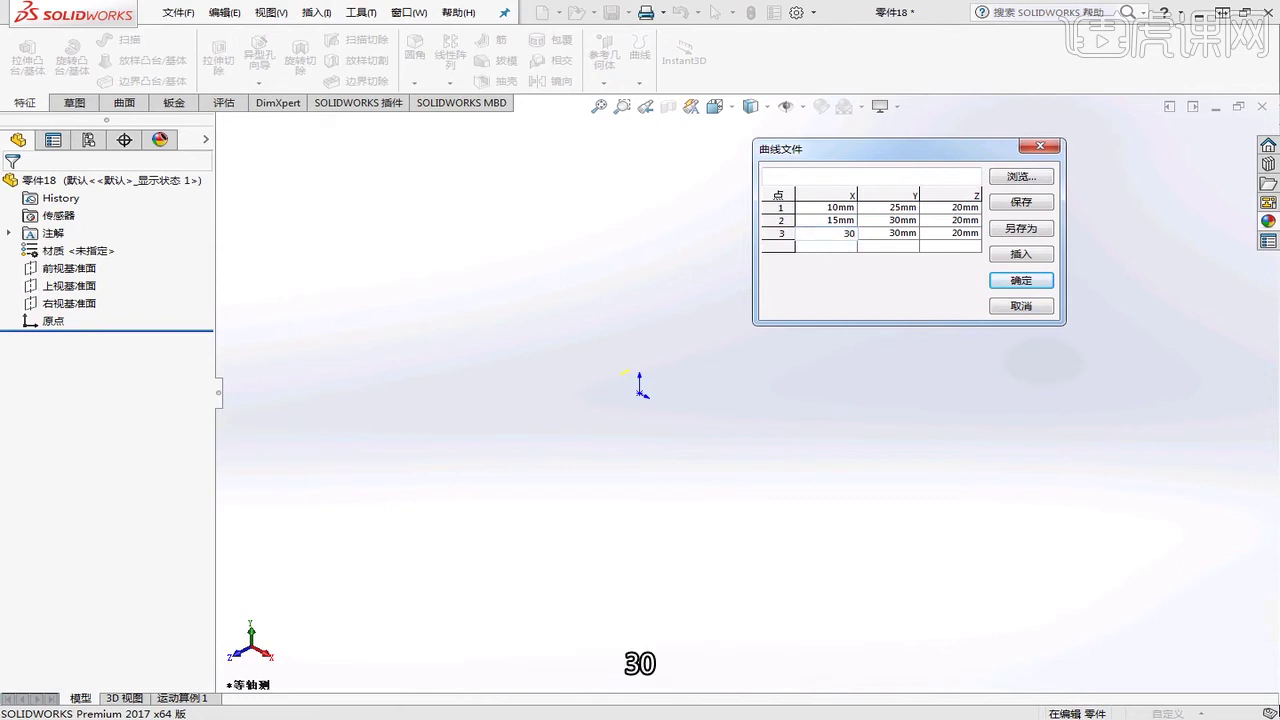
double_click(900, 233)
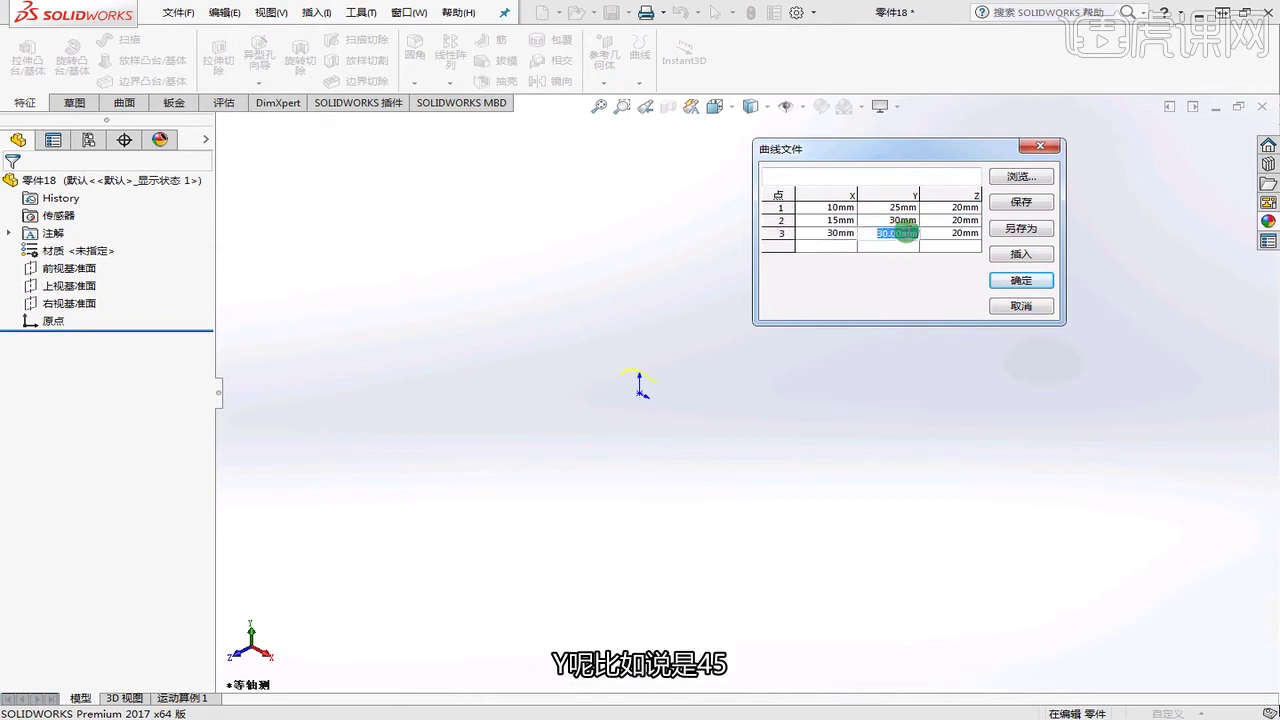
type("45")
double_click(962, 233)
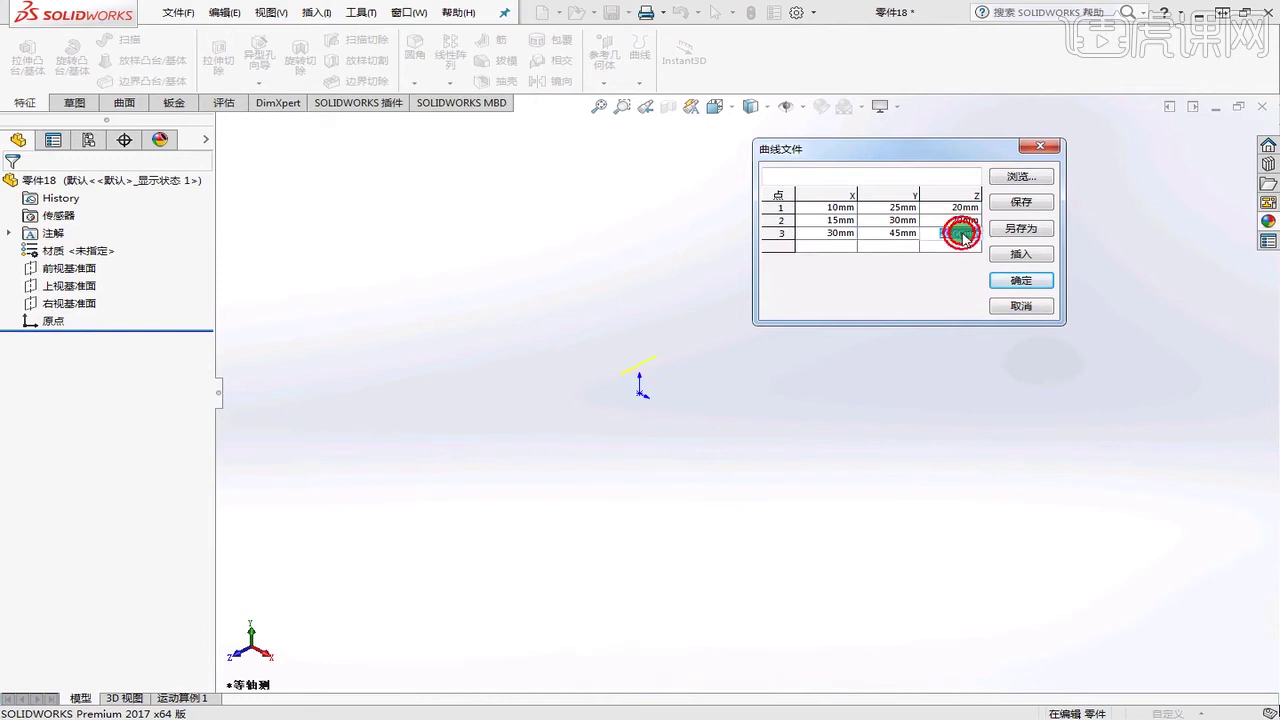
type("50")
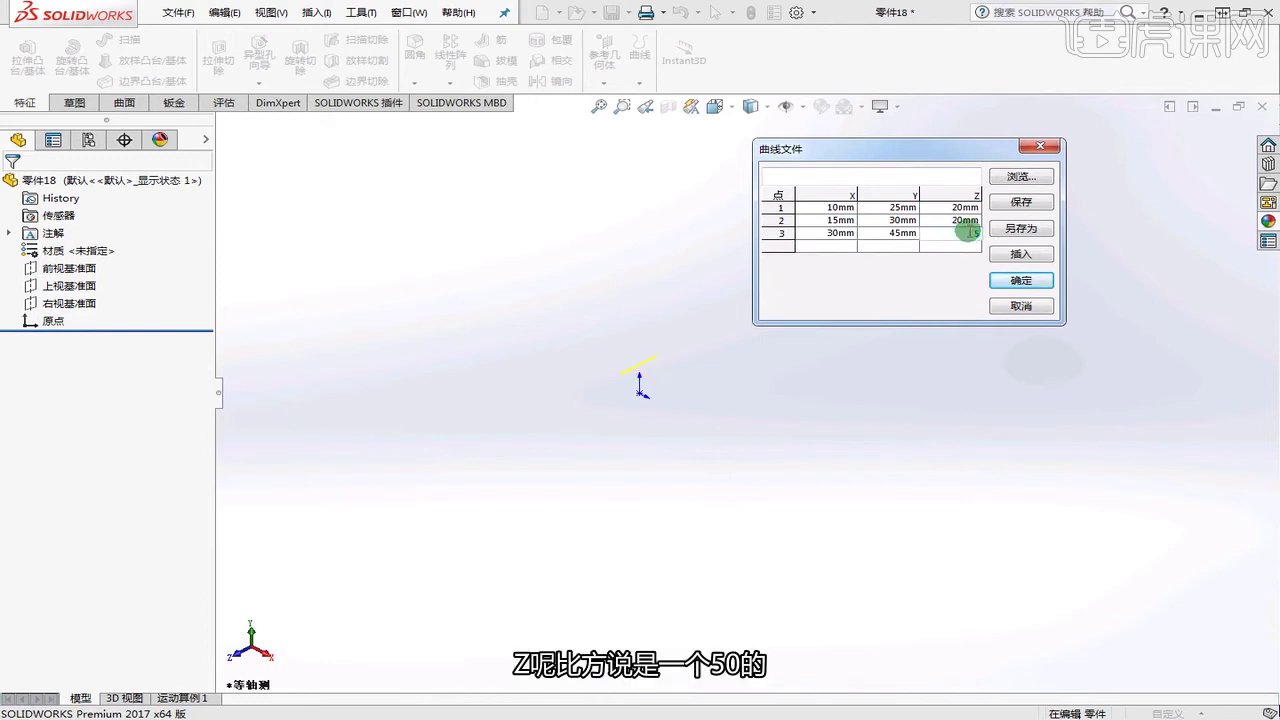
- Add a fourth curve point at X 20 mm, Y 50 mm, Z 40 mm and create the curve
left_click(822, 246)
double_click(830, 249)
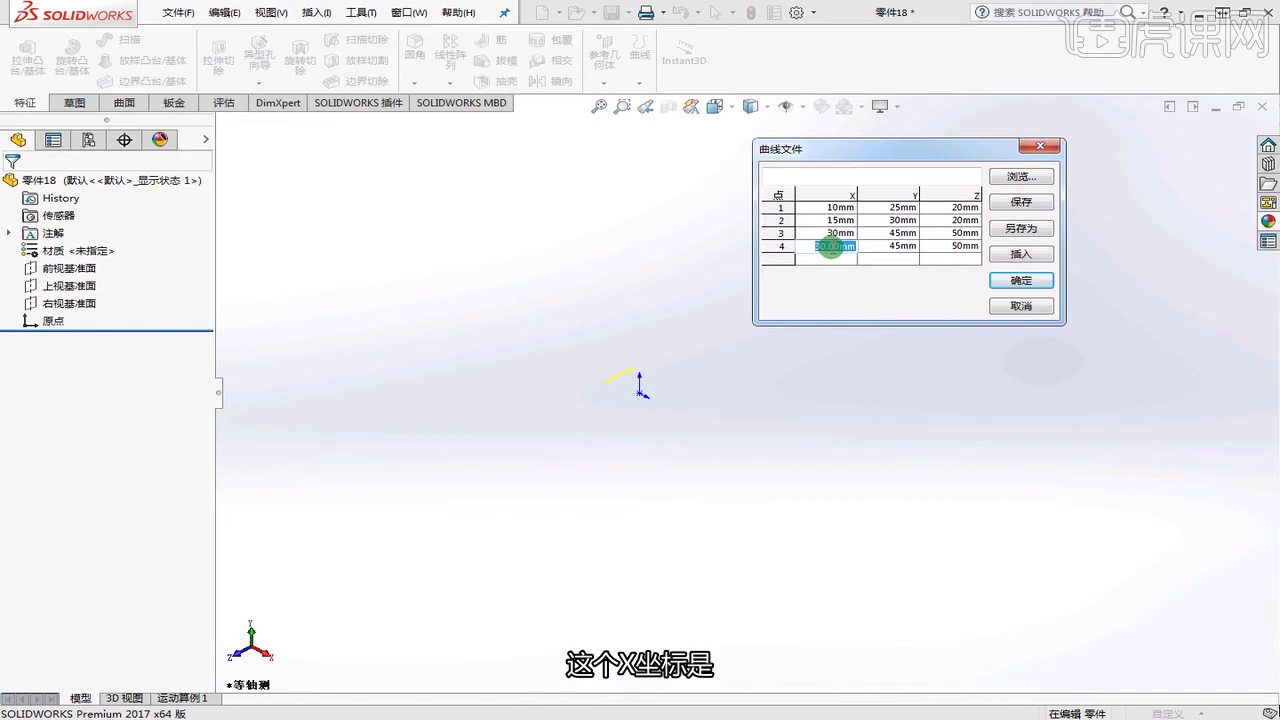
type("20")
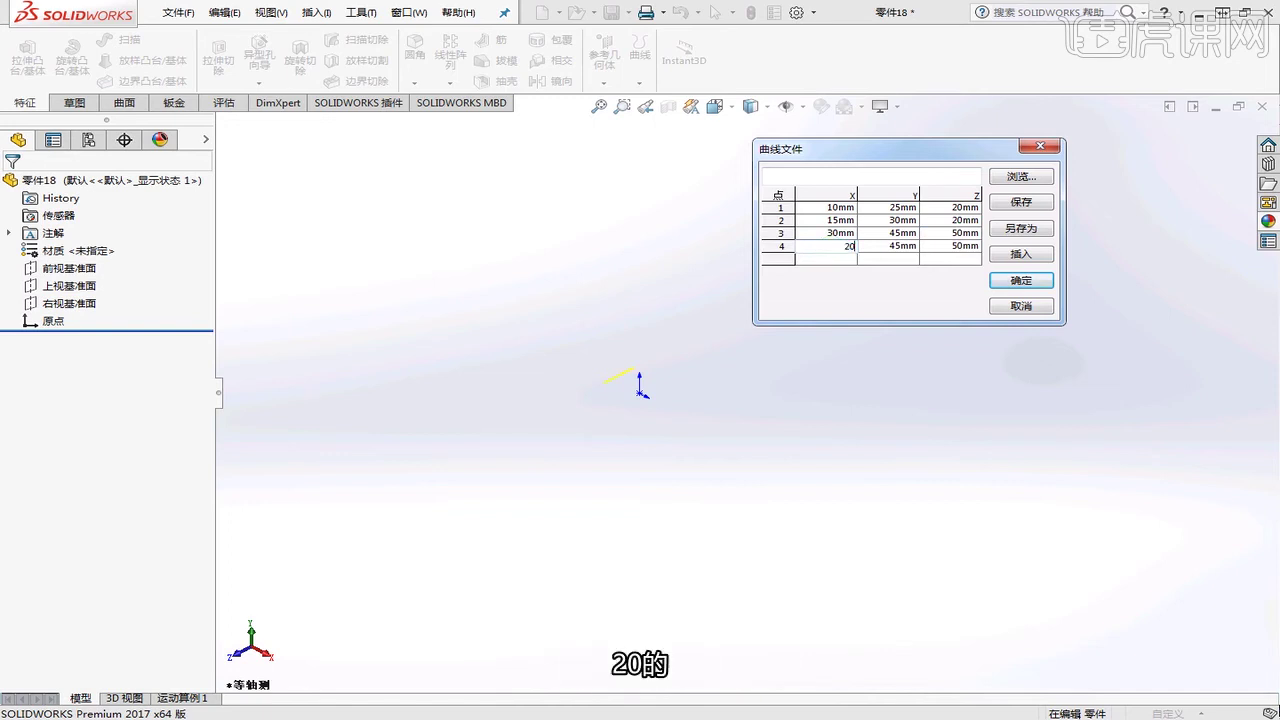
double_click(900, 246)
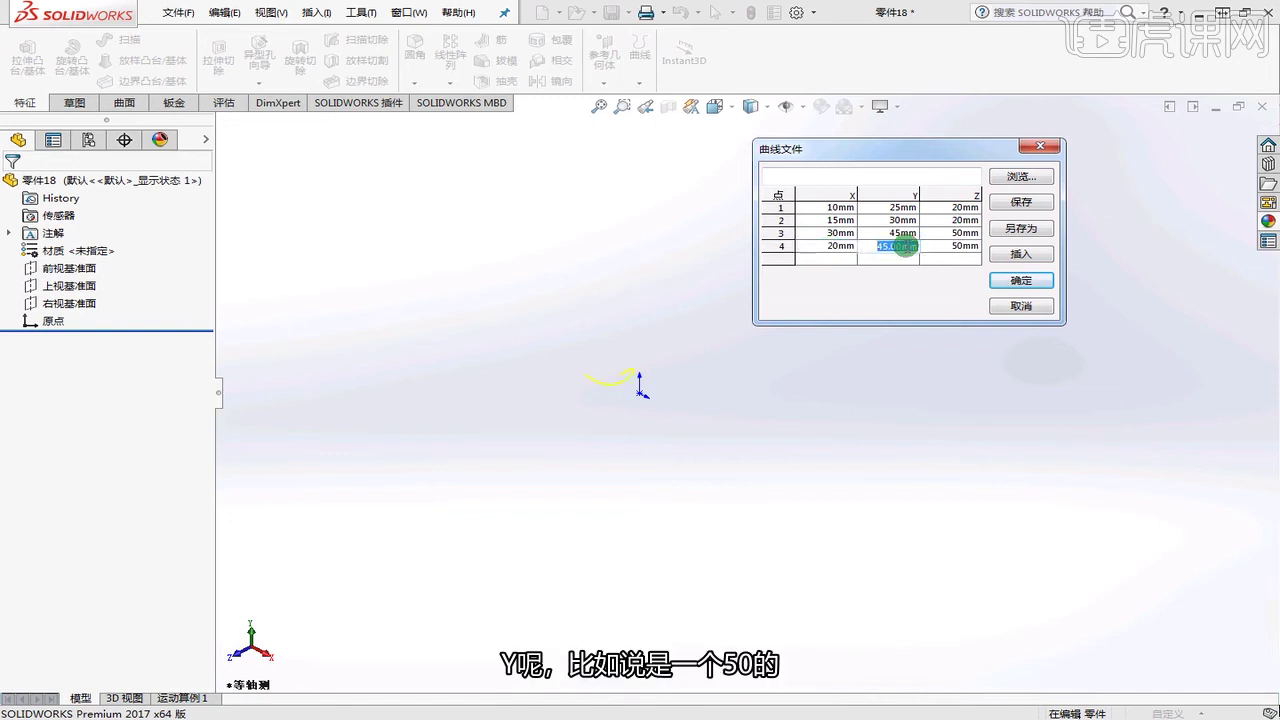
type("50")
double_click(963, 246)
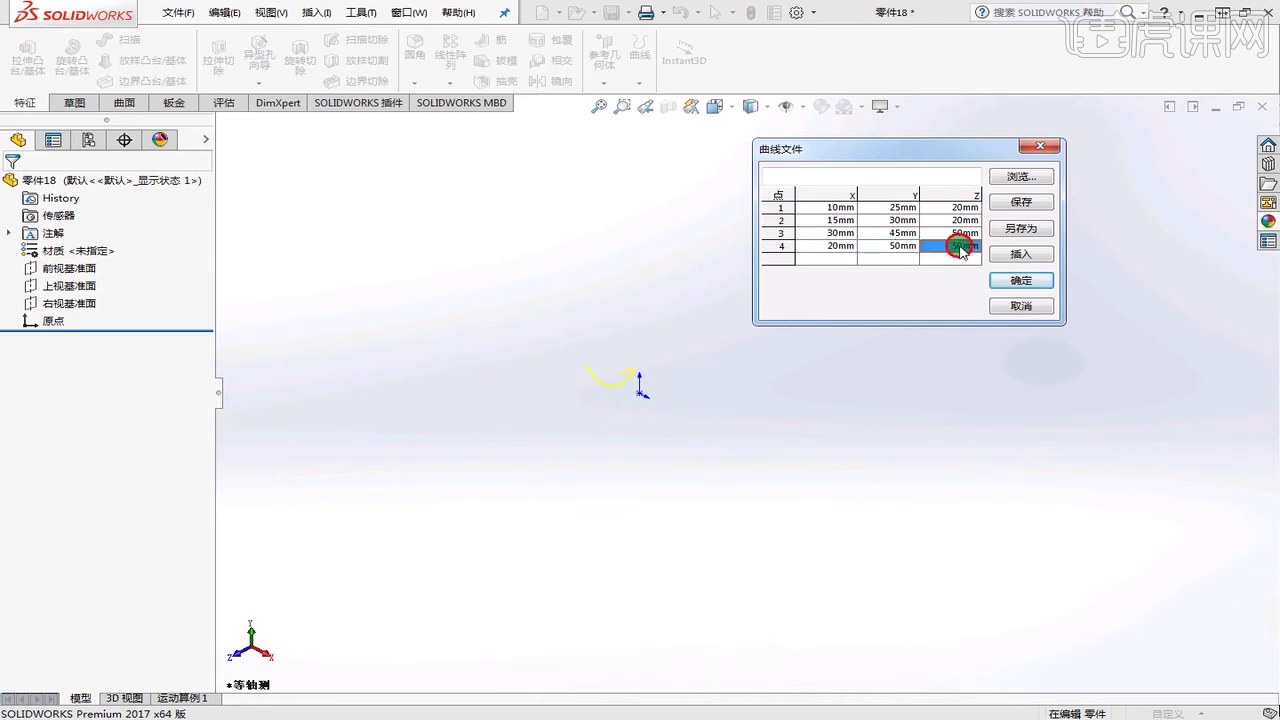
type("40")
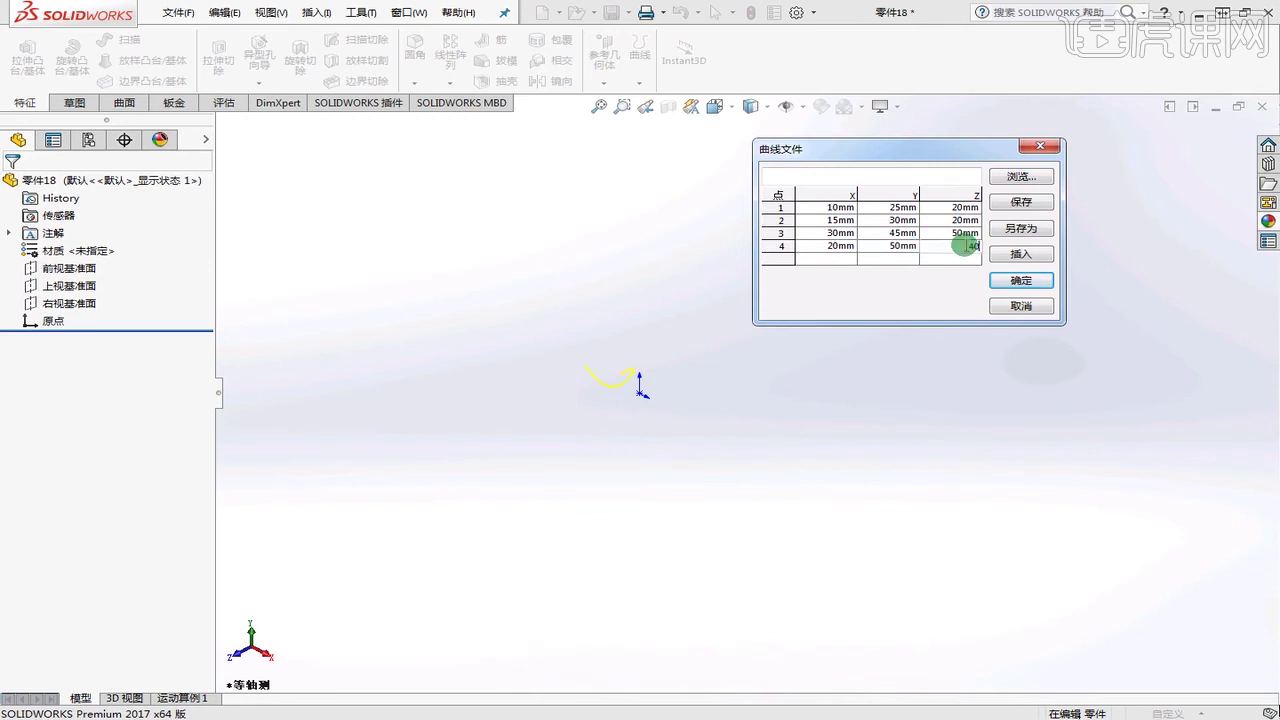
left_click(940, 232)
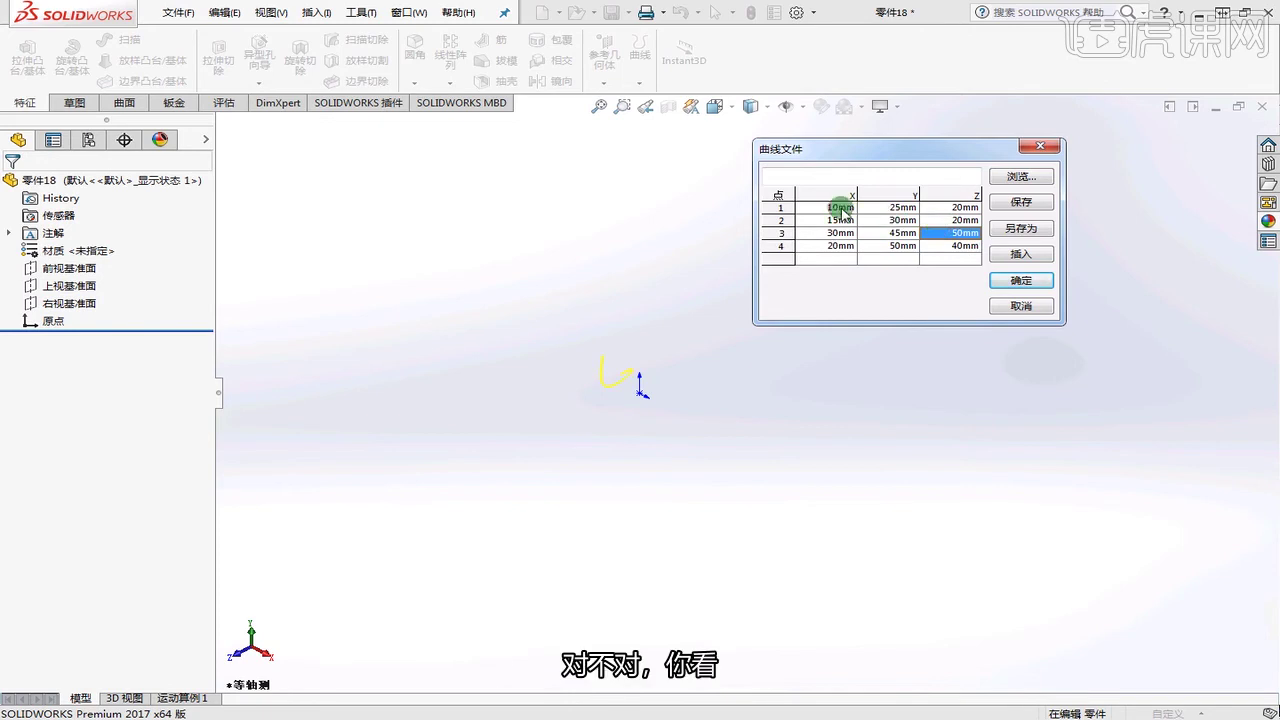
left_click(1016, 280)
middle_click_drag(642, 402, 754, 400)
left_click(758, 372)
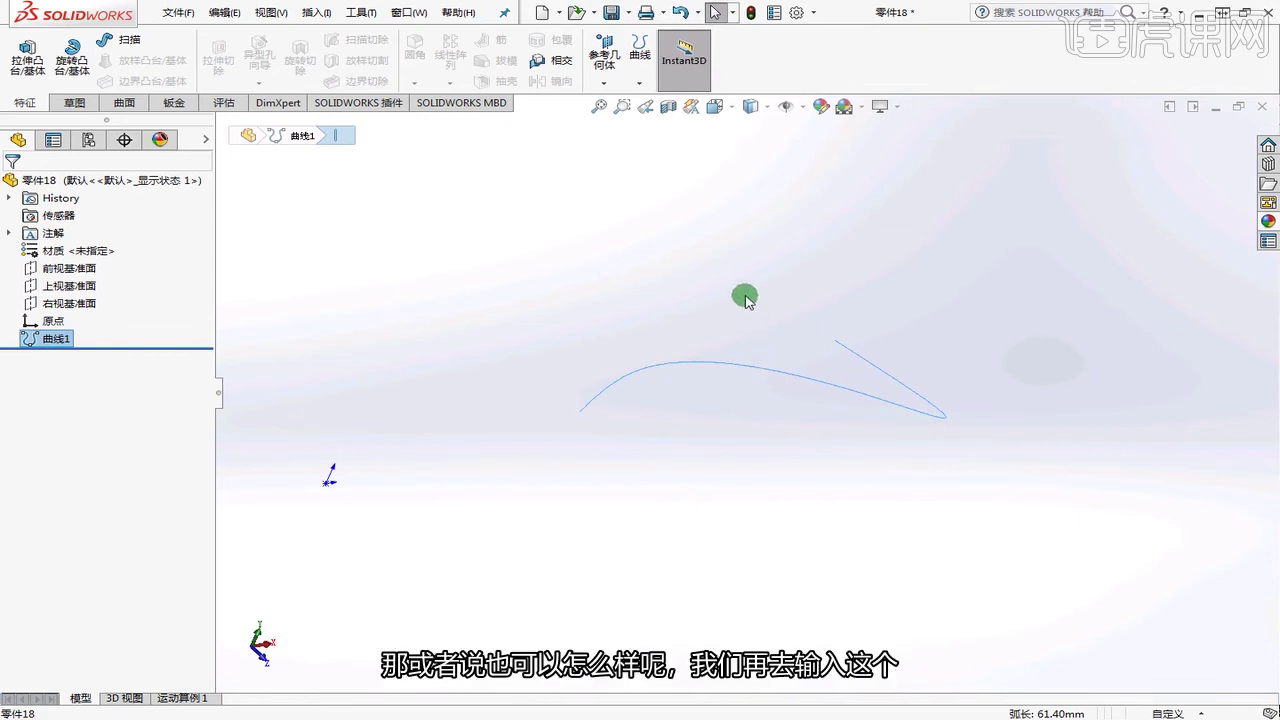
- Edit the XYZ-point curve and start saving its points to a file, going up to the swqumian folder
right_click(52, 339)
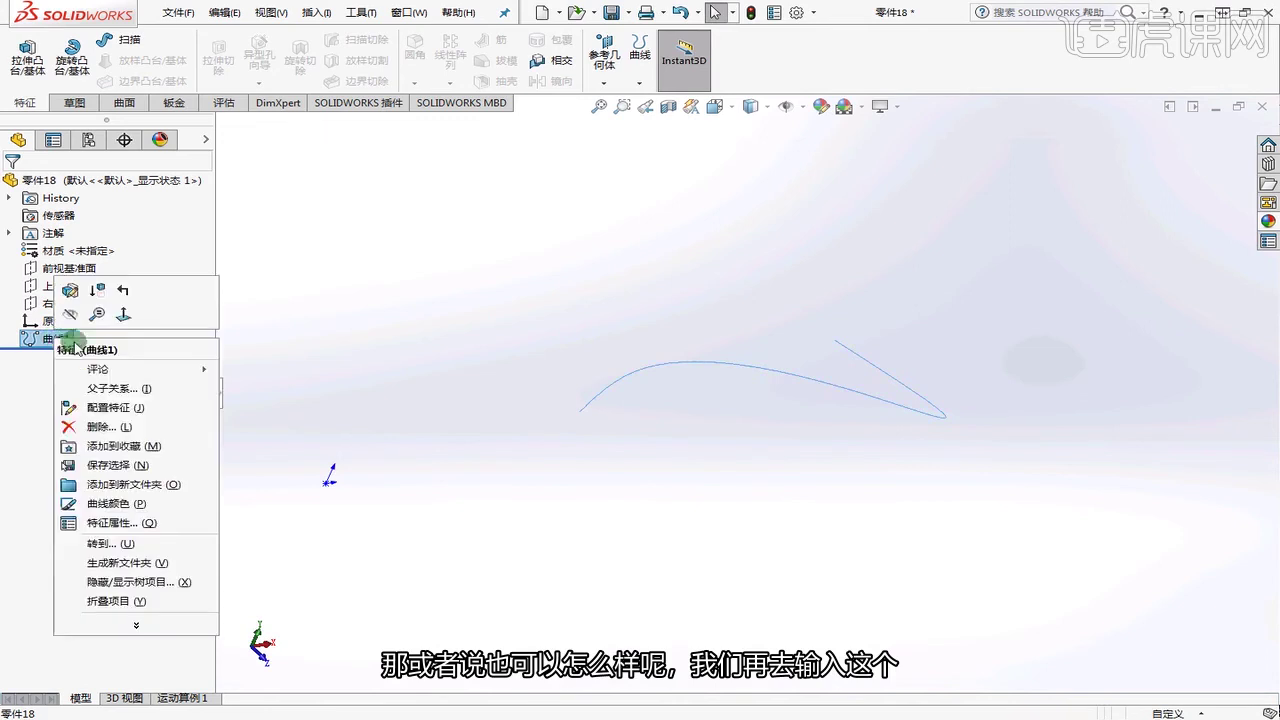
left_click(69, 292)
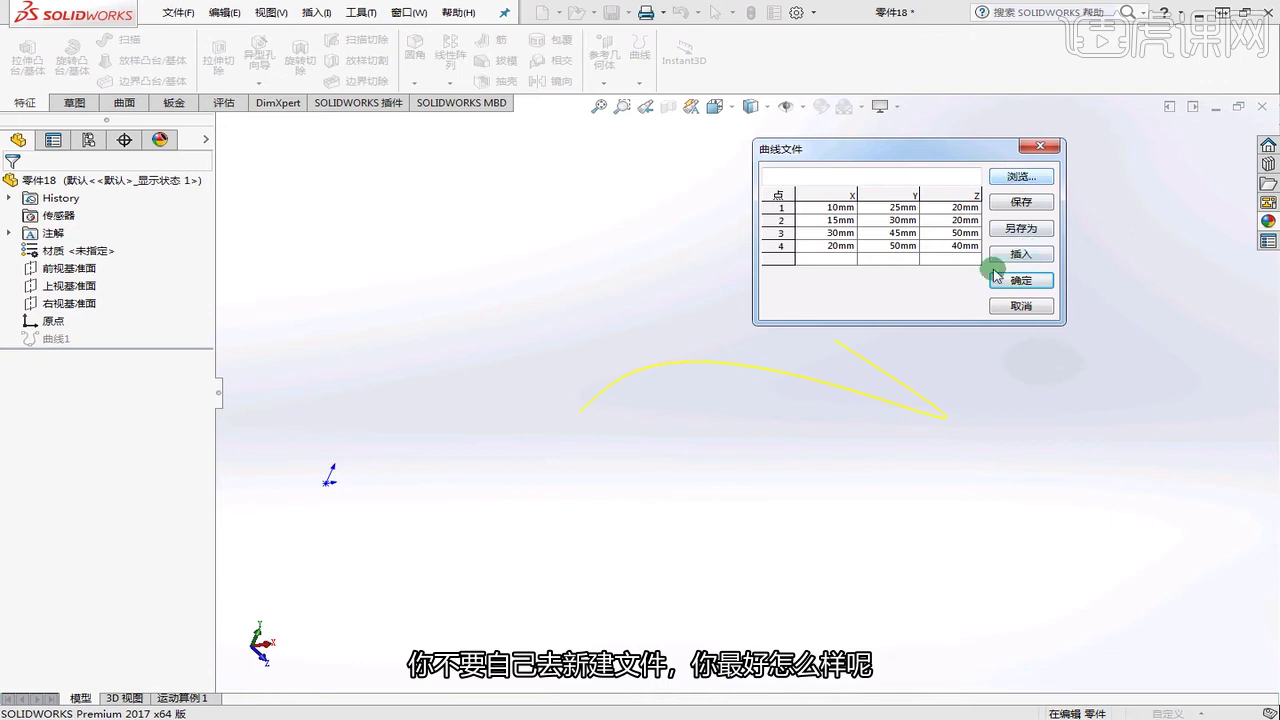
left_click(1035, 203)
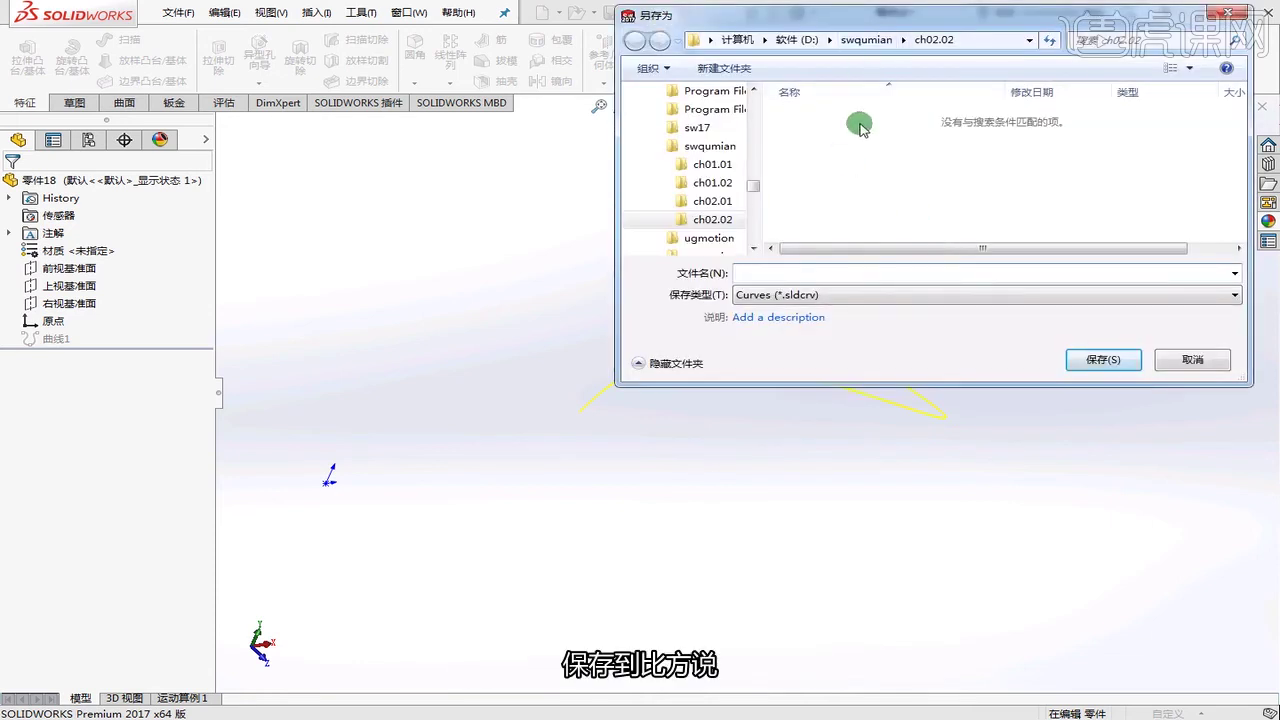
left_click(864, 40)
right_click(850, 178)
mouse_move(930, 329)
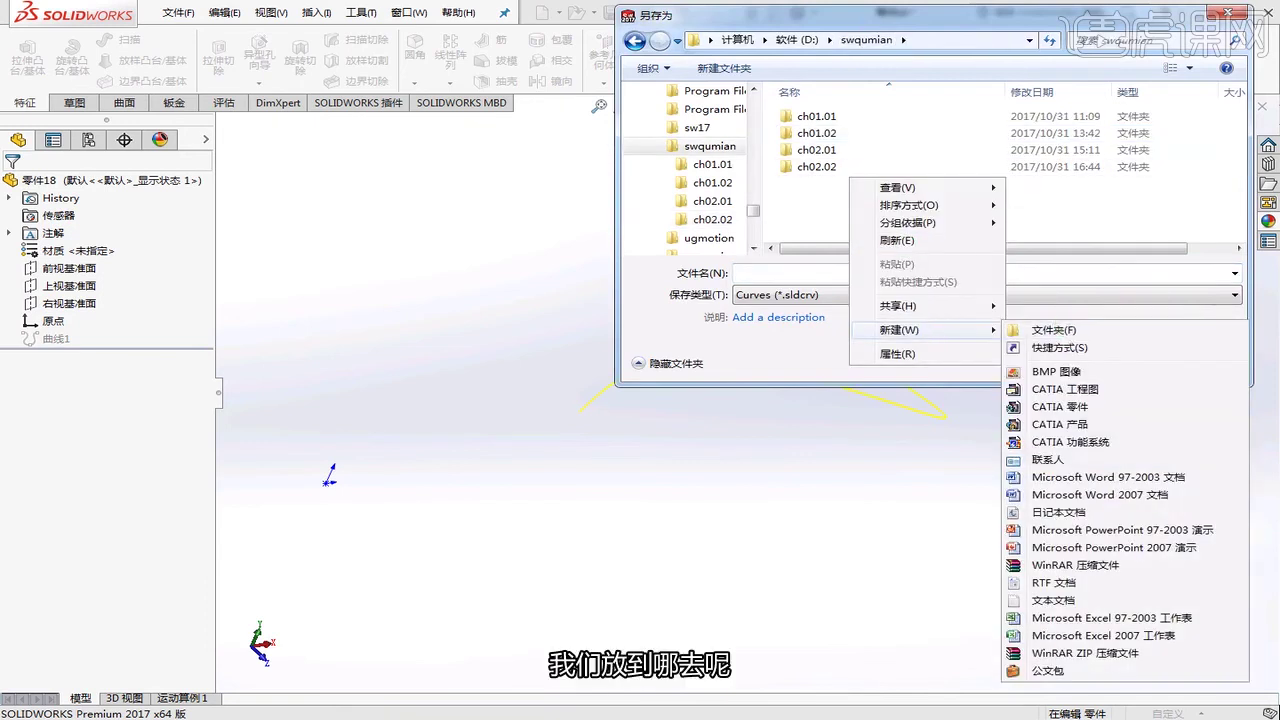
key("Escape")
key("Escape")
- Create a new folder named ch02.03 inside swqumian and open it as the save location
right_click(815, 200)
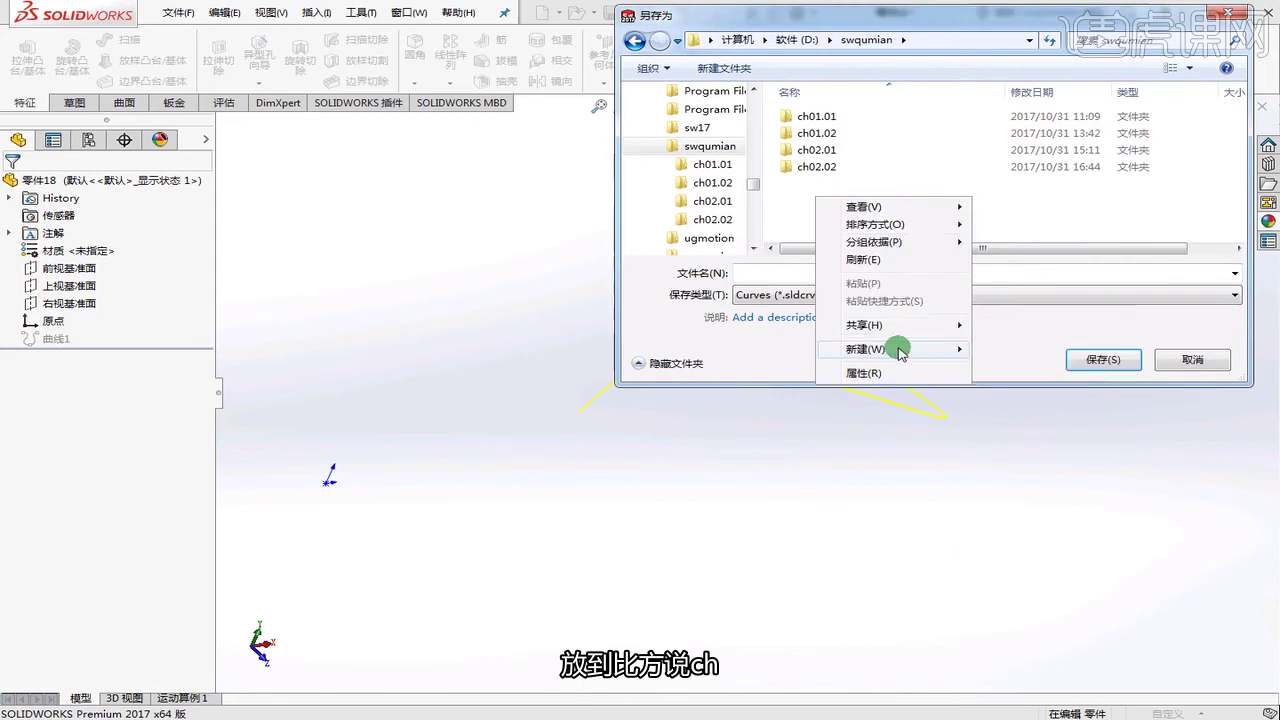
mouse_move(894, 346)
left_click(1025, 347)
type("ch")
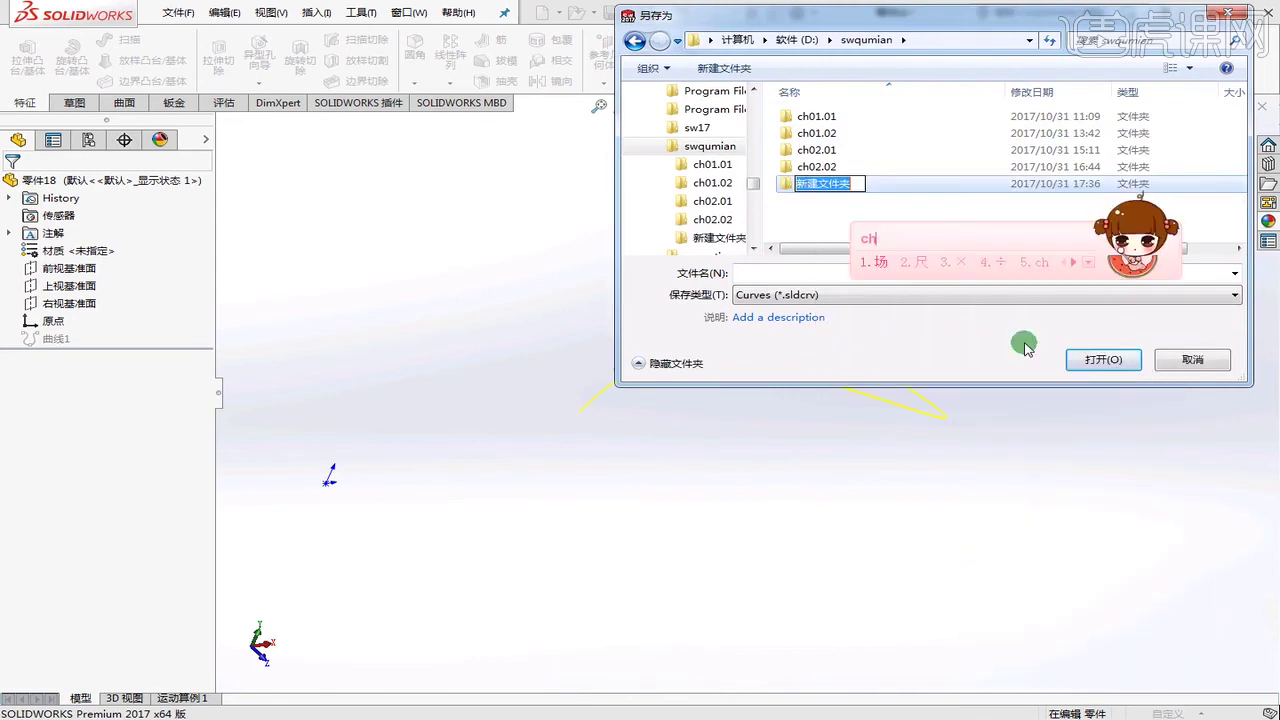
type("02.03")
key("Return")
key("Return")
key("Return")
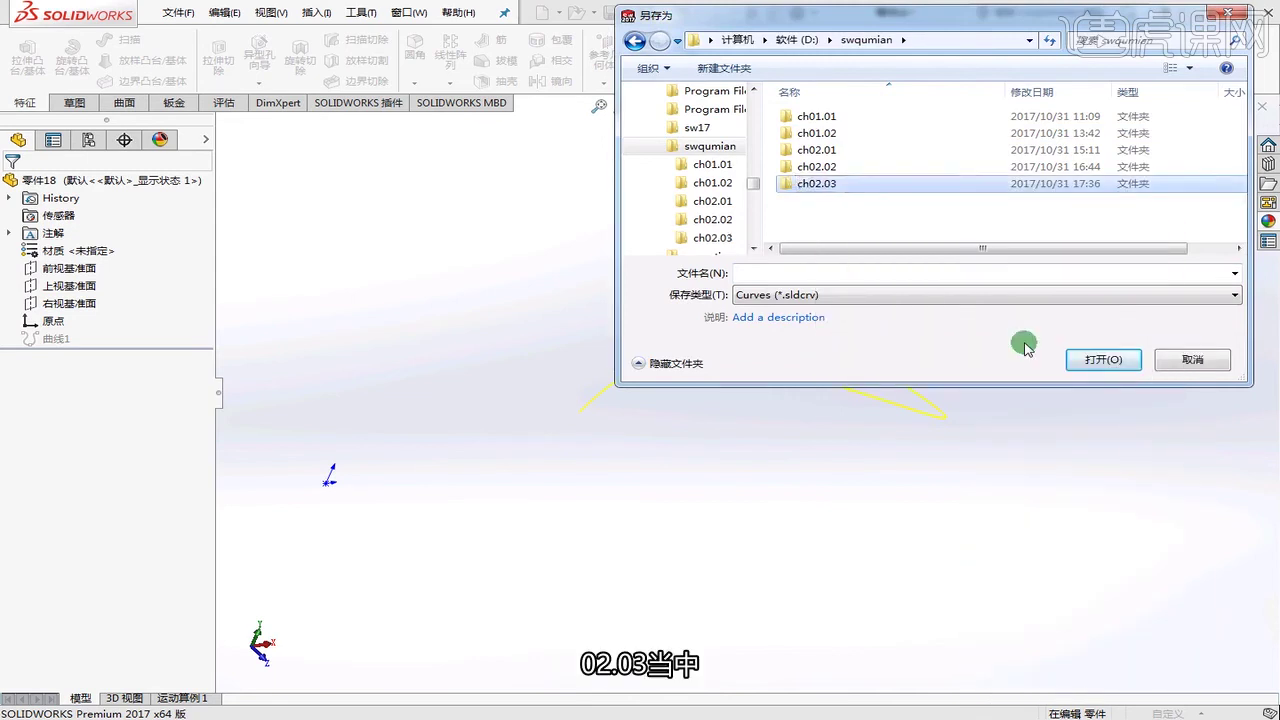
- Save the curve's point table in ch02.03 as a Curves (*.sldcrv) file named 001
left_click(816, 276)
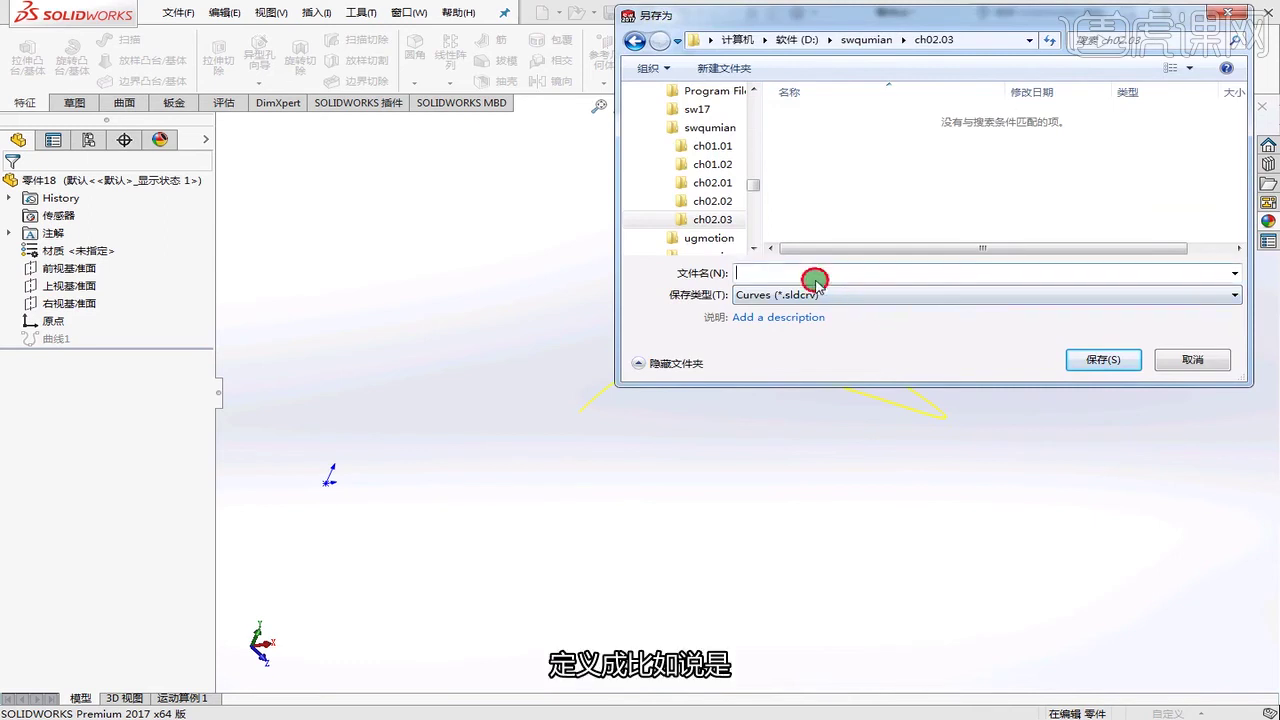
type("001")
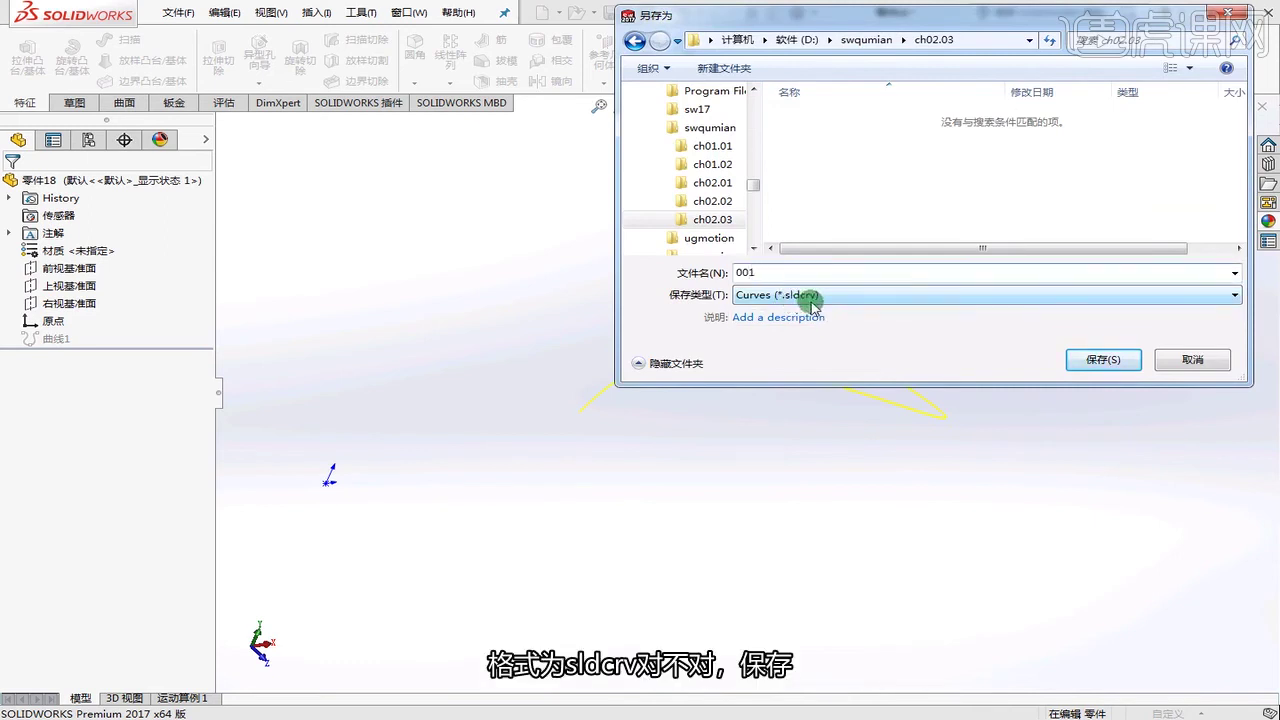
left_click(1075, 358)
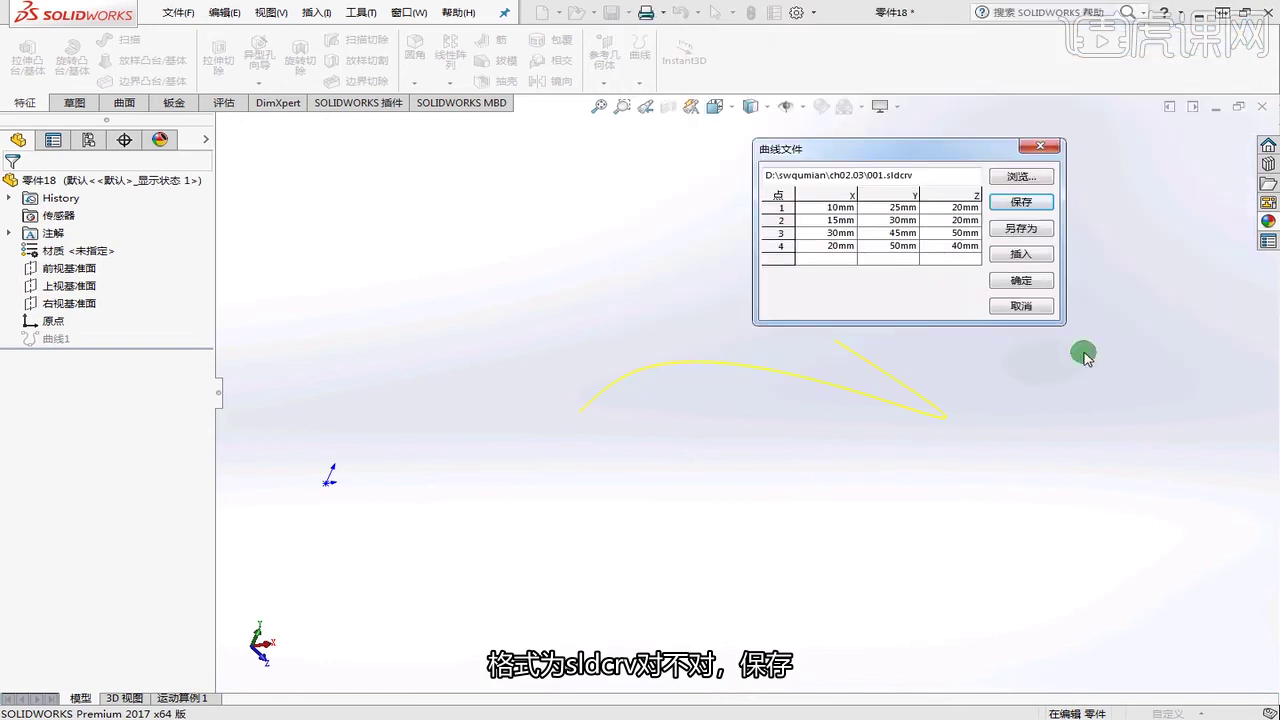
left_click(1025, 200)
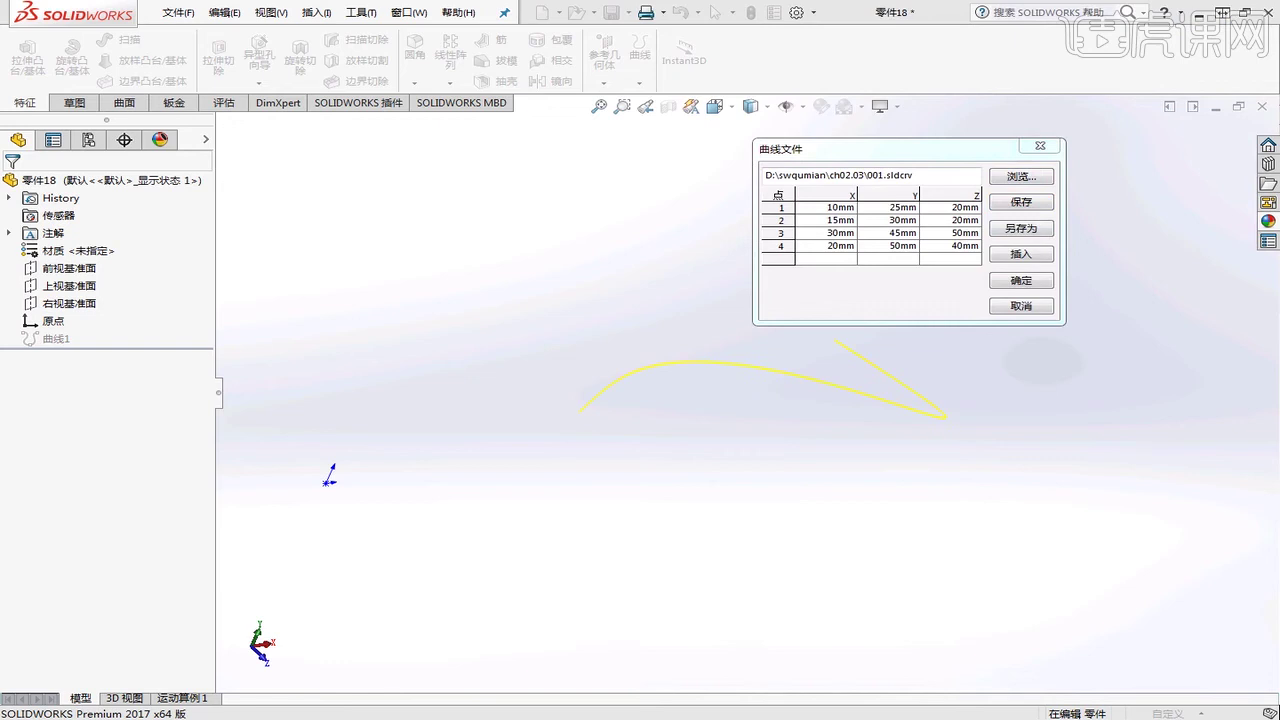
- Switch to Windows Explorer and browse to the ch02.03 folder inside swqumian on drive D
key("super+e")
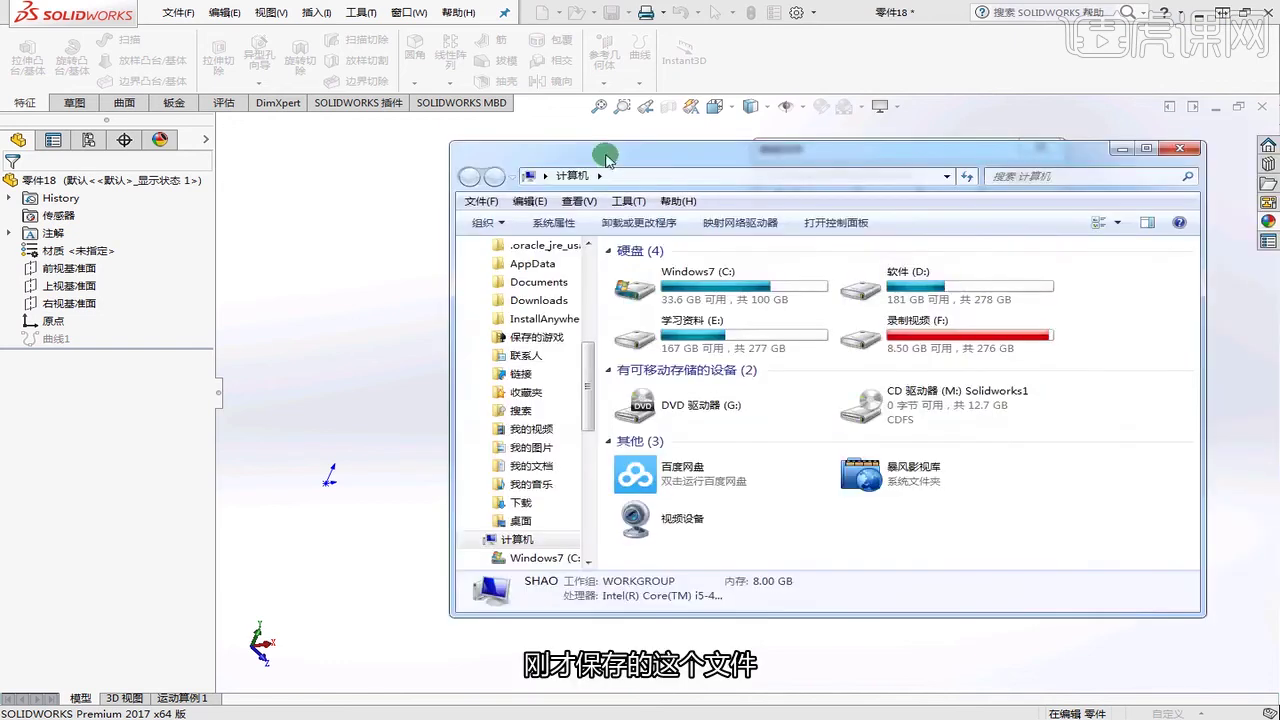
double_click(906, 286)
scroll(686, 420, "down", 7)
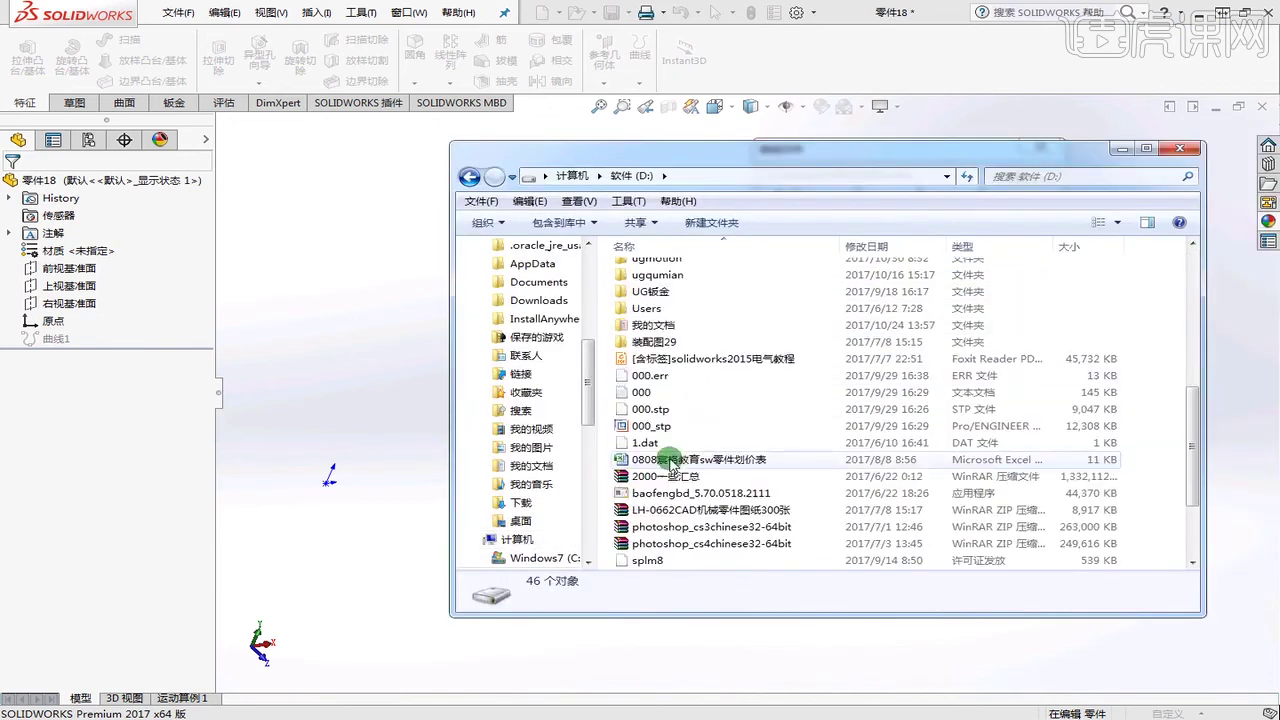
scroll(672, 340, "up", 2)
left_click(665, 334)
double_click(665, 334)
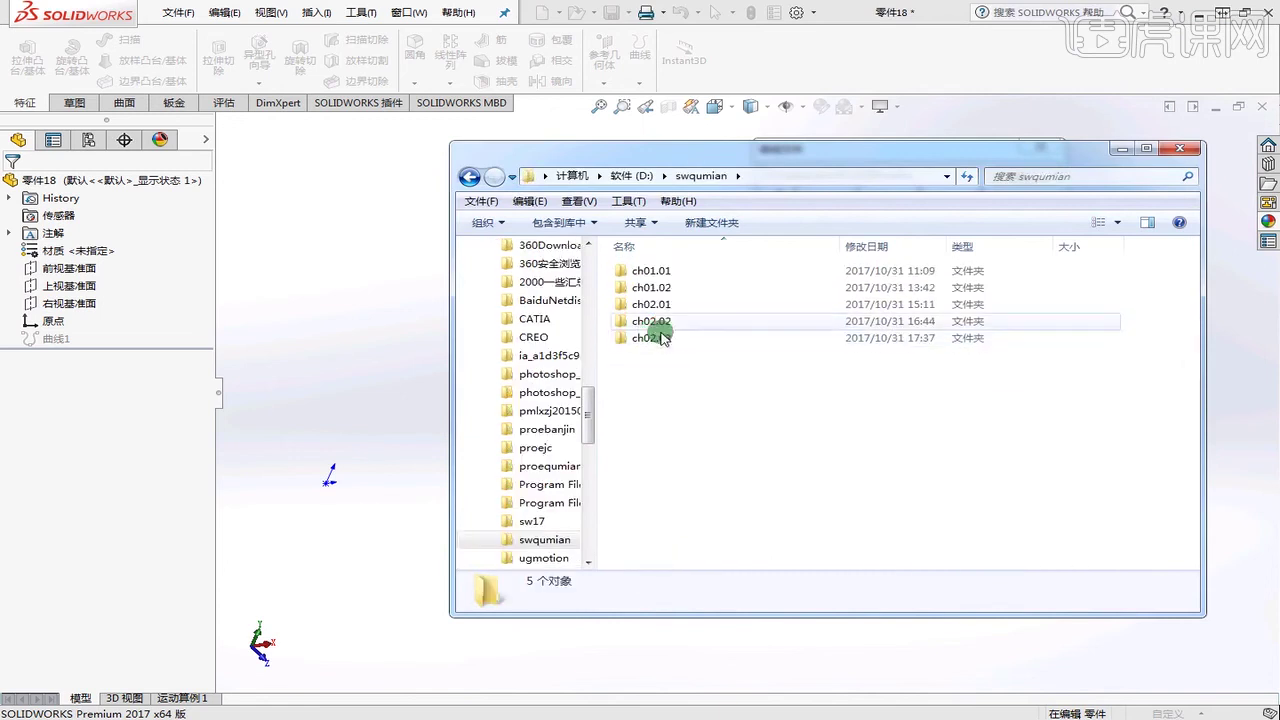
double_click(665, 333)
- Open the 001.sldcrv file with Notepad (记事本), choosing it from the list of installed programs
right_click(680, 276)
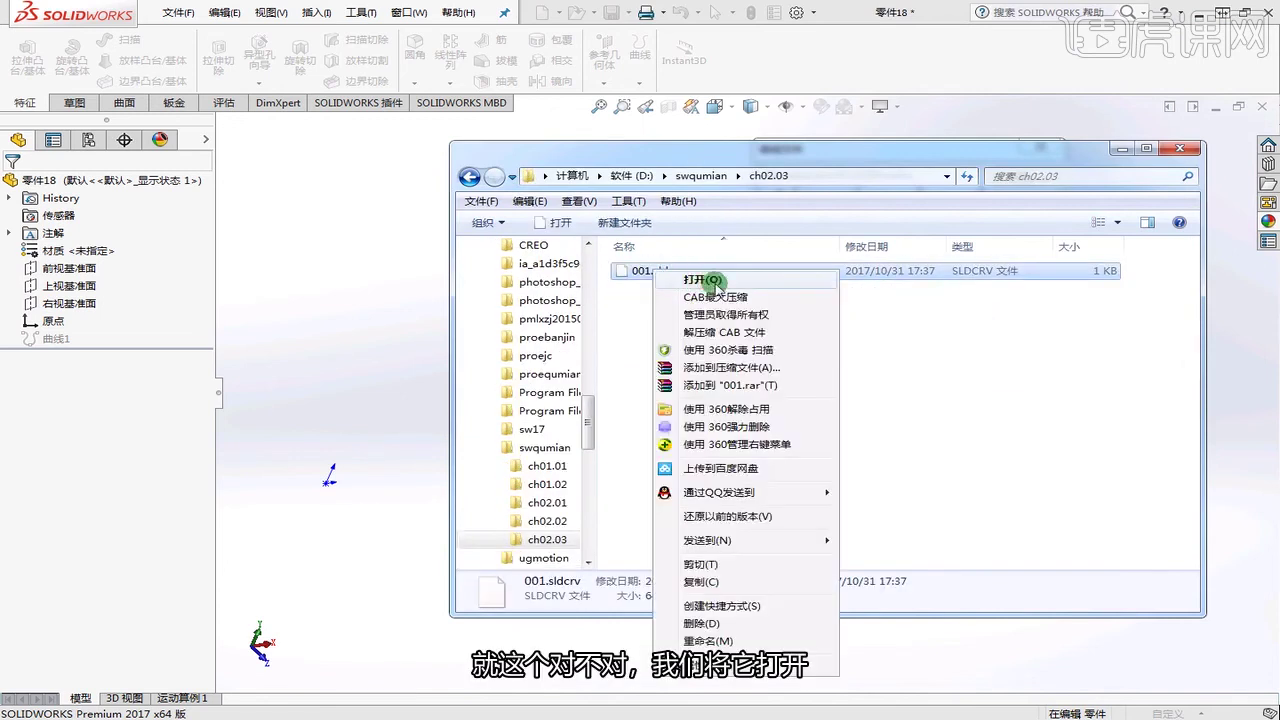
left_click(700, 280)
left_click(580, 408)
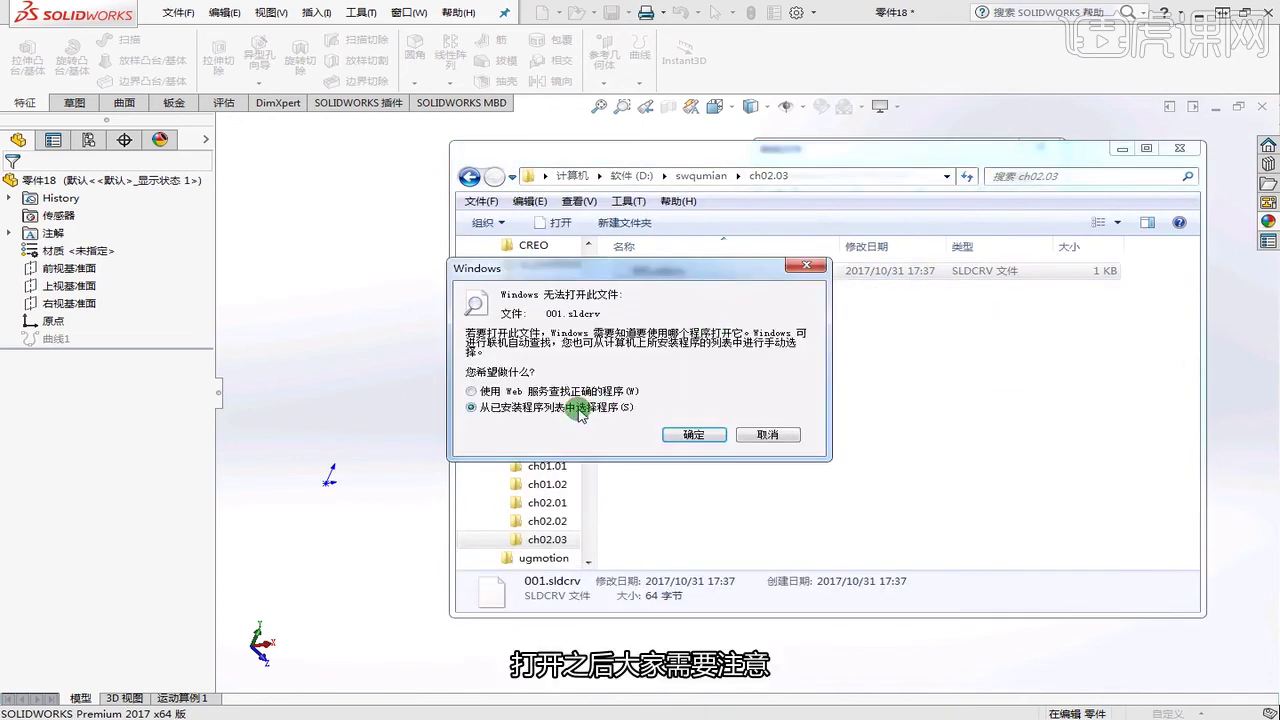
left_click(700, 434)
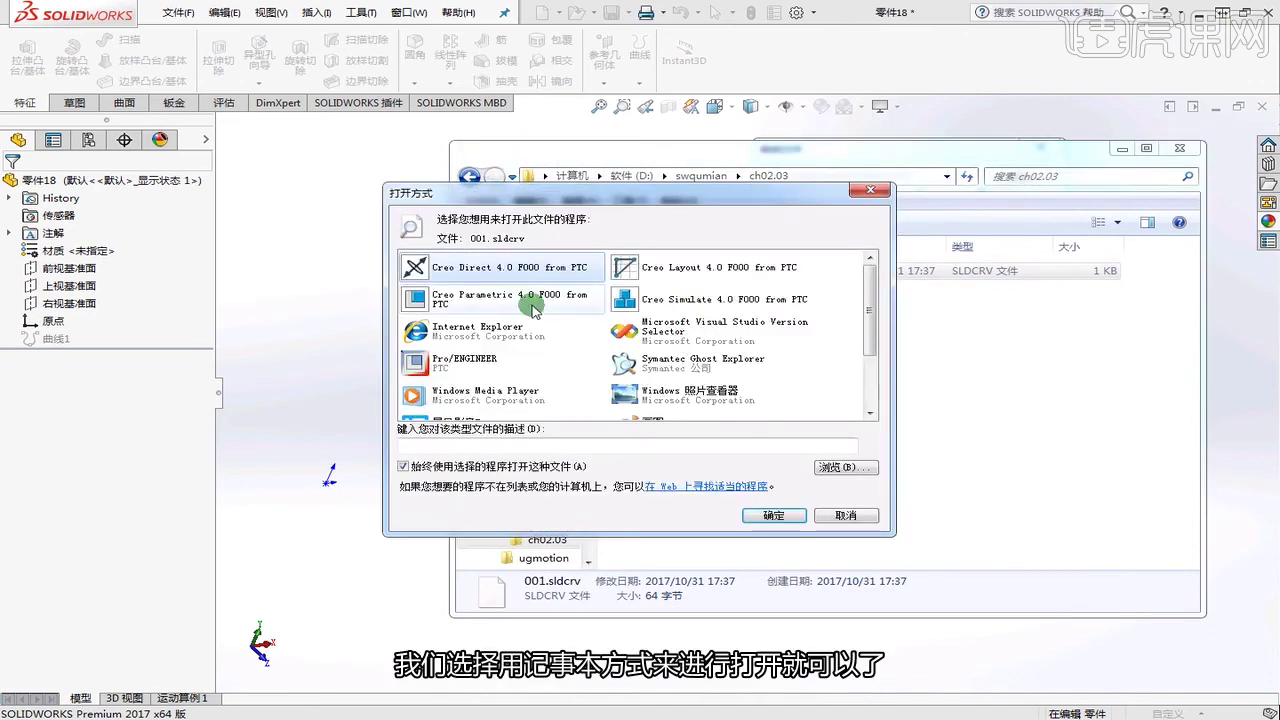
scroll(641, 330, "down", 2)
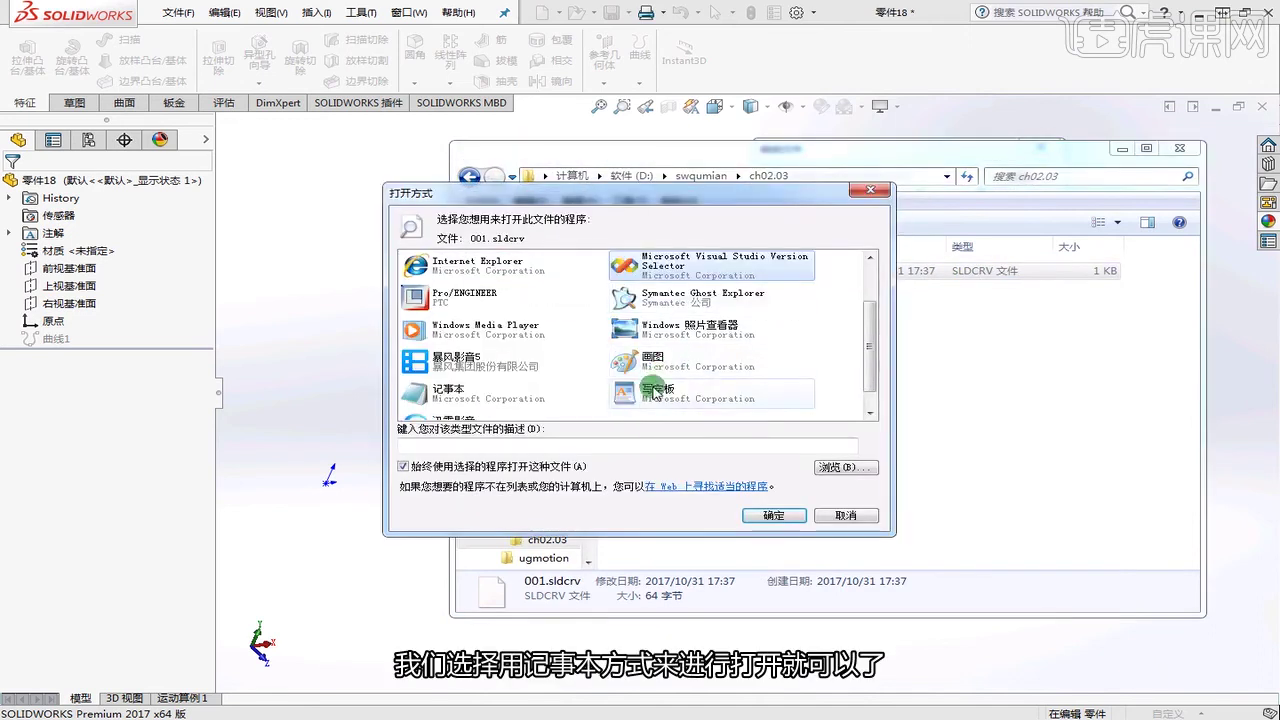
left_click(498, 396)
left_click(773, 515)
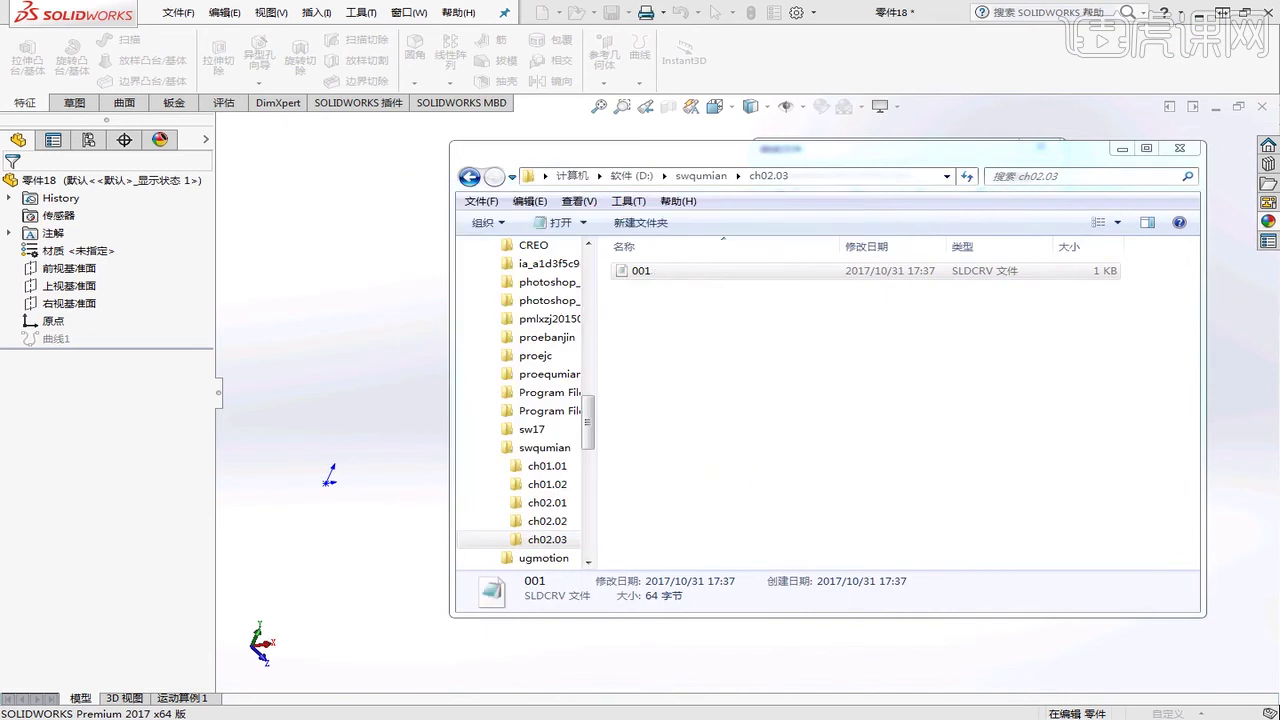
- Copy the last three coordinate rows and paste them at the end of the point list
left_click_drag(1050, 160, 627, 192)
left_click_drag(583, 266, 413, 218)
left_click(553, 304)
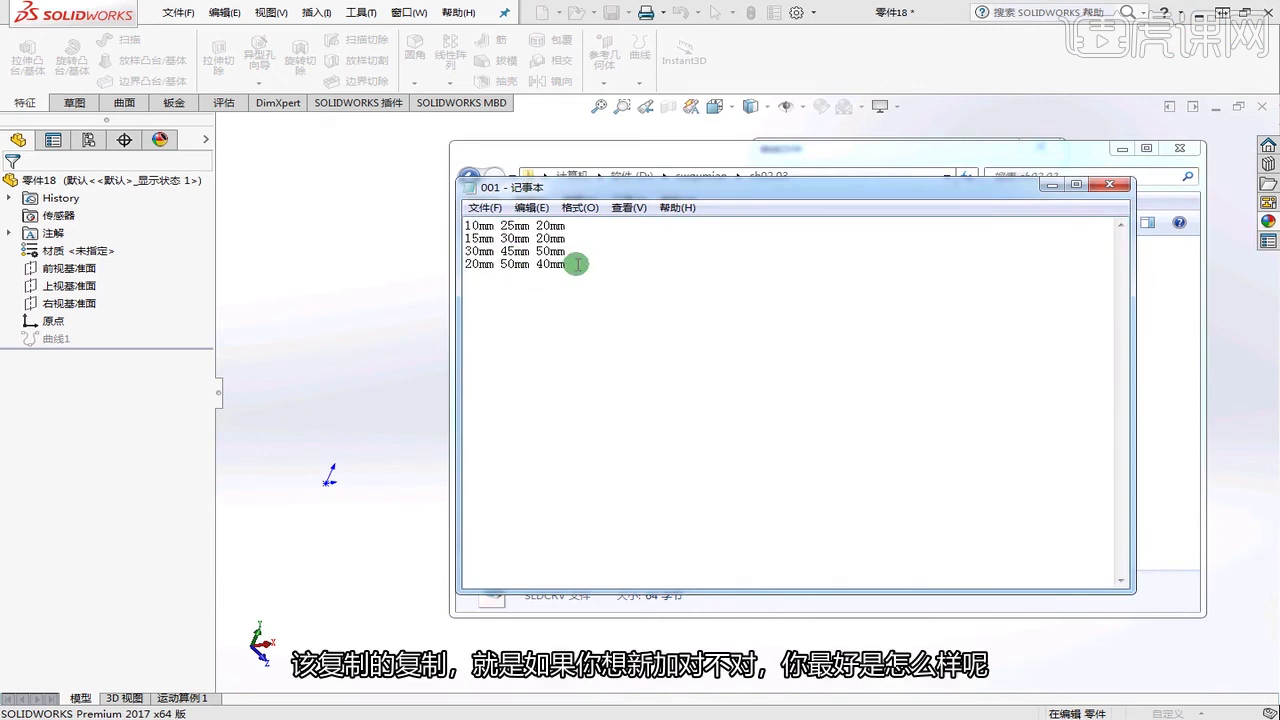
left_click_drag(609, 271, 439, 240)
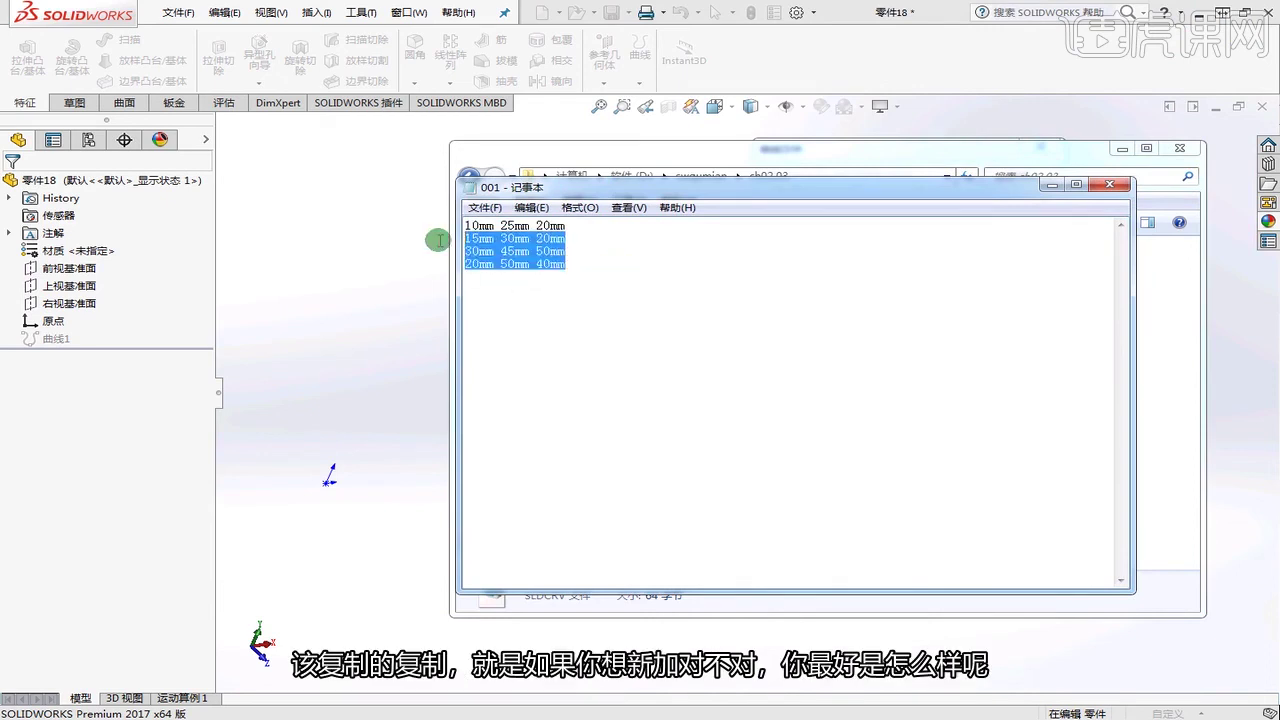
key("ctrl+c")
left_click(474, 277)
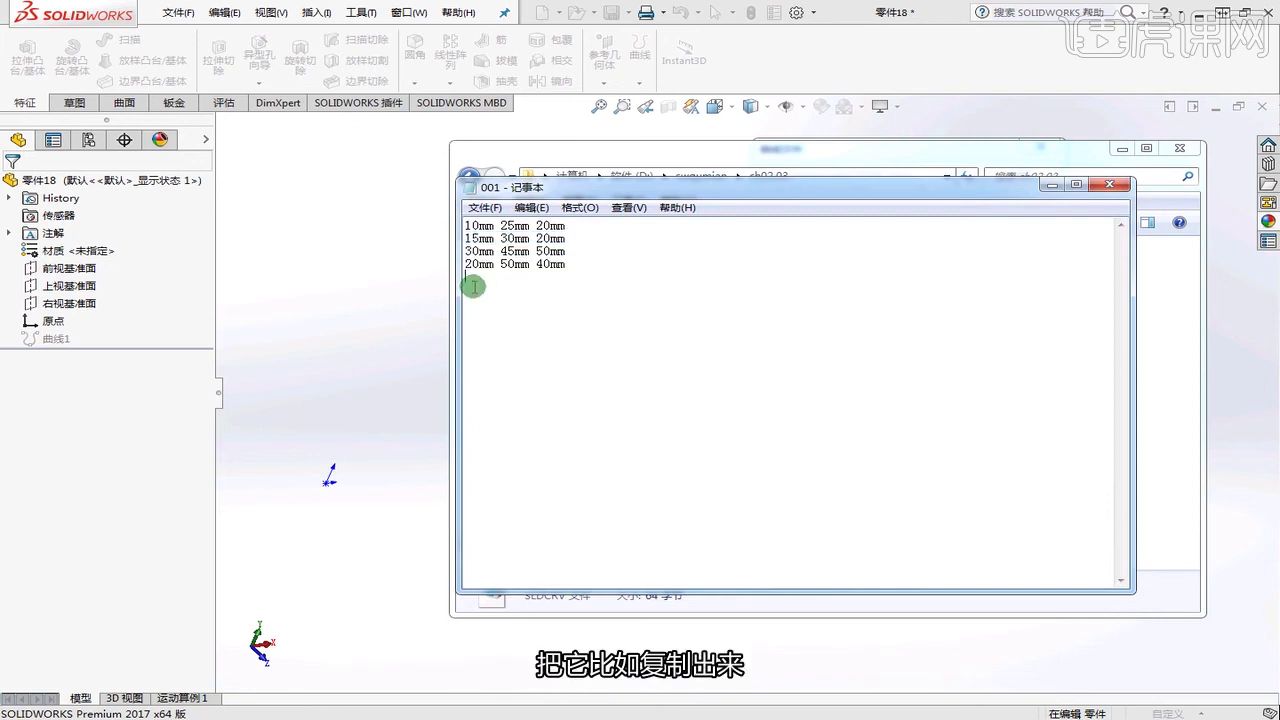
key("Return")
key("ctrl+v")
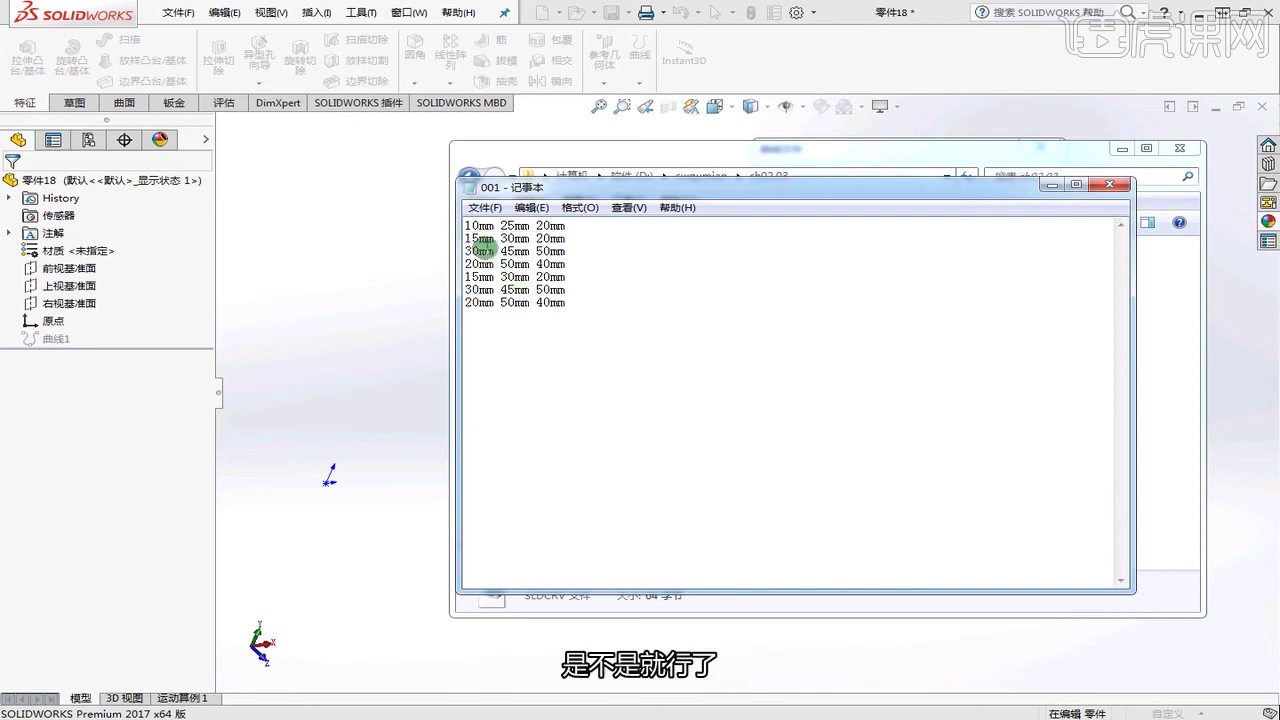
- Edit the first coordinate row to 5mm 15mm 20mm and the second to 10mm 20mm 15mm
left_click_drag(479, 223, 509, 226)
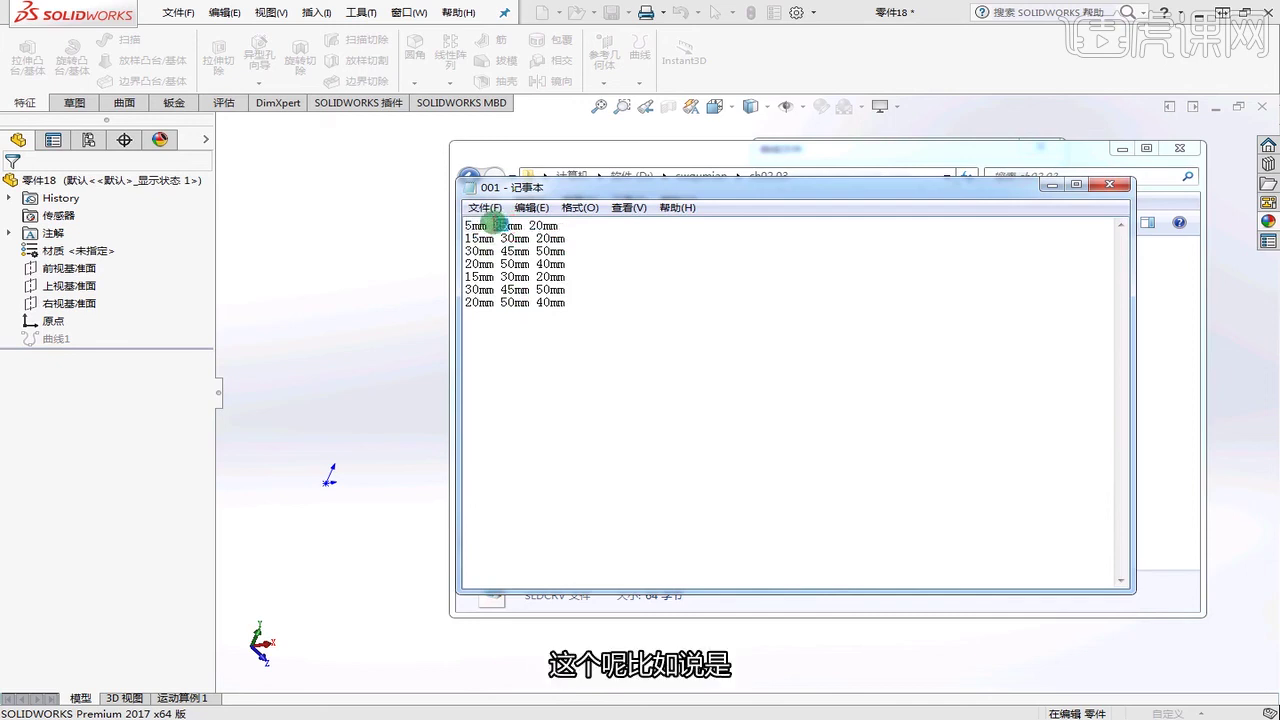
type("15")
left_click(539, 225)
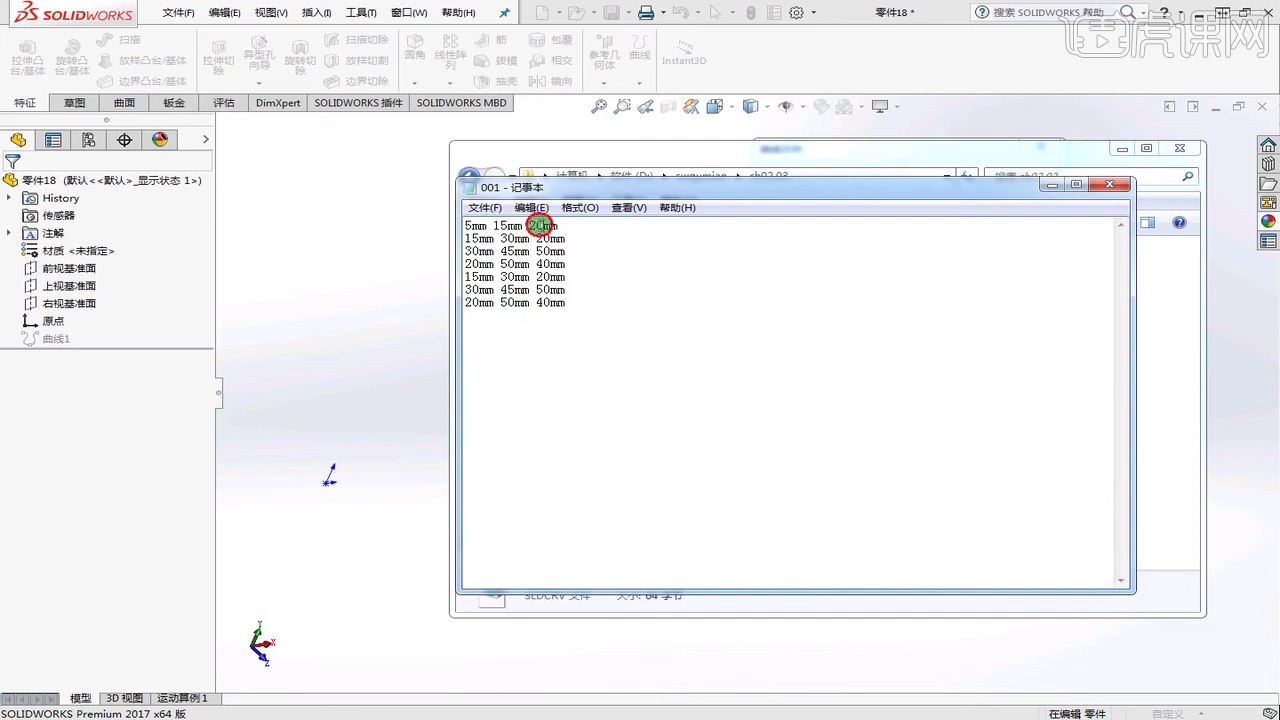
left_click_drag(478, 238, 467, 238)
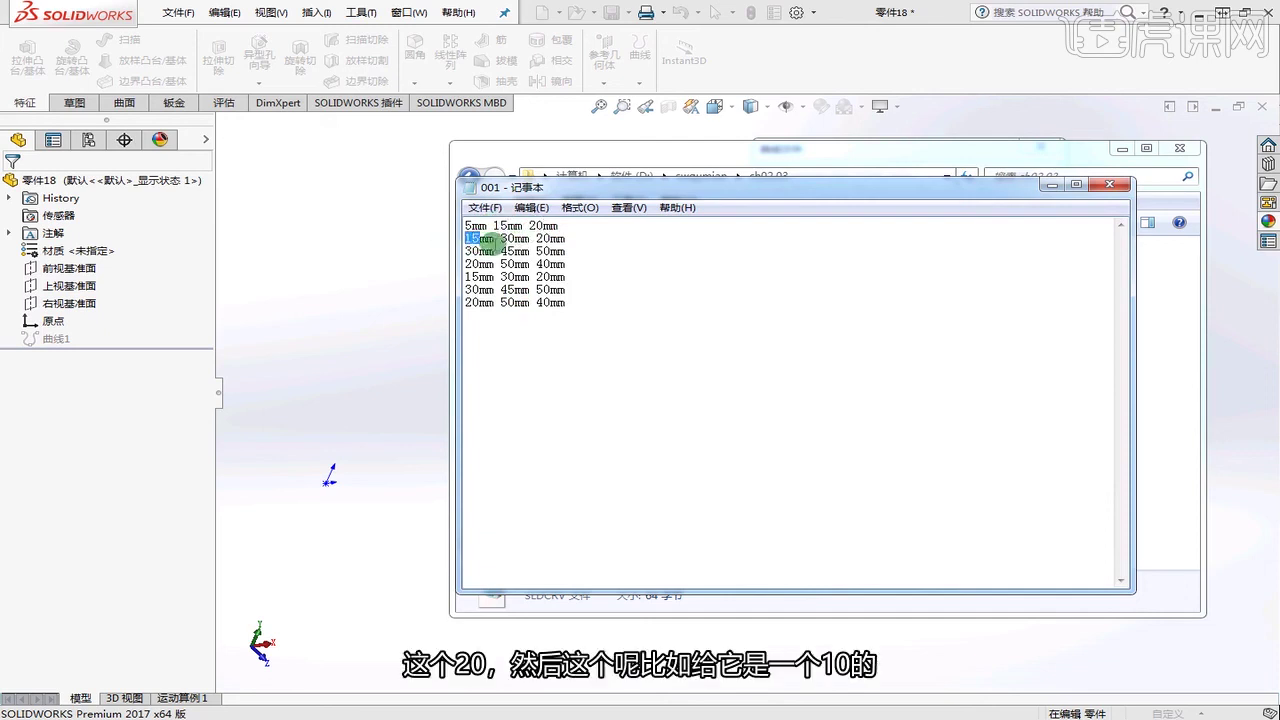
type("10mm ")
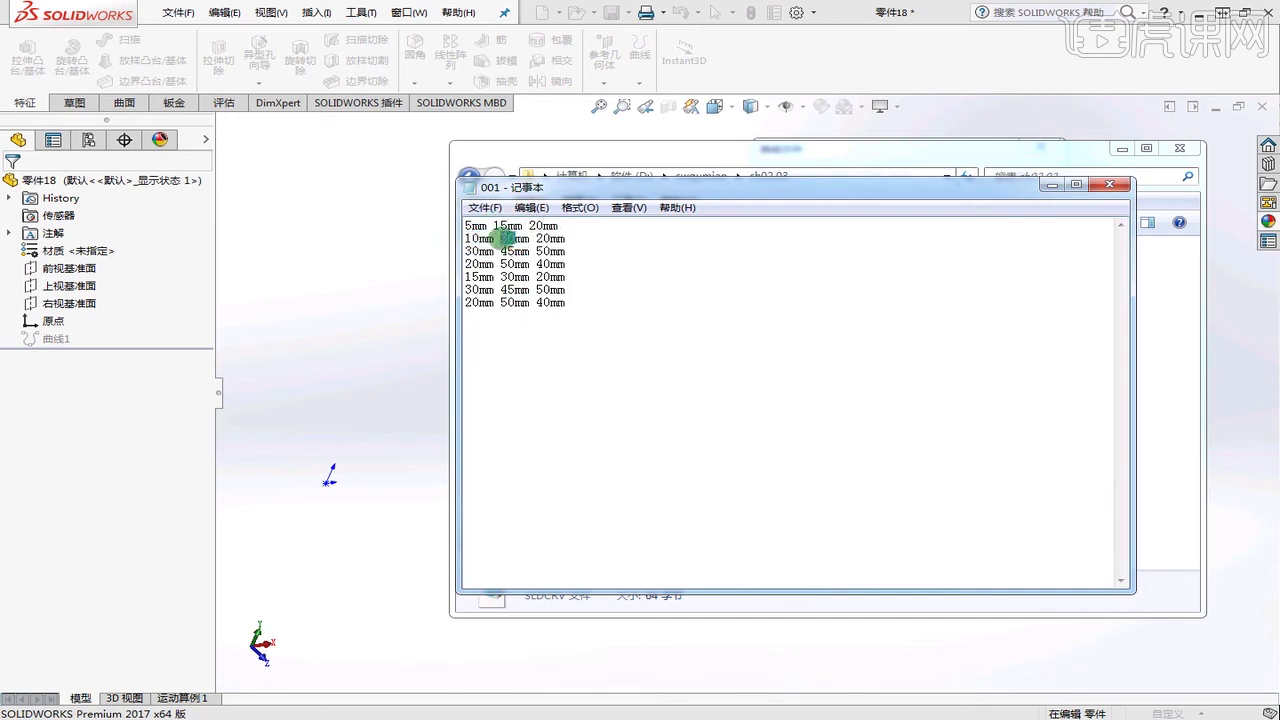
type("20")
left_click(548, 238)
- Change the third coordinate row to 20mm 20mm 25mm
left_click(479, 251)
key("BackSpace")
key("BackSpace")
type("20")
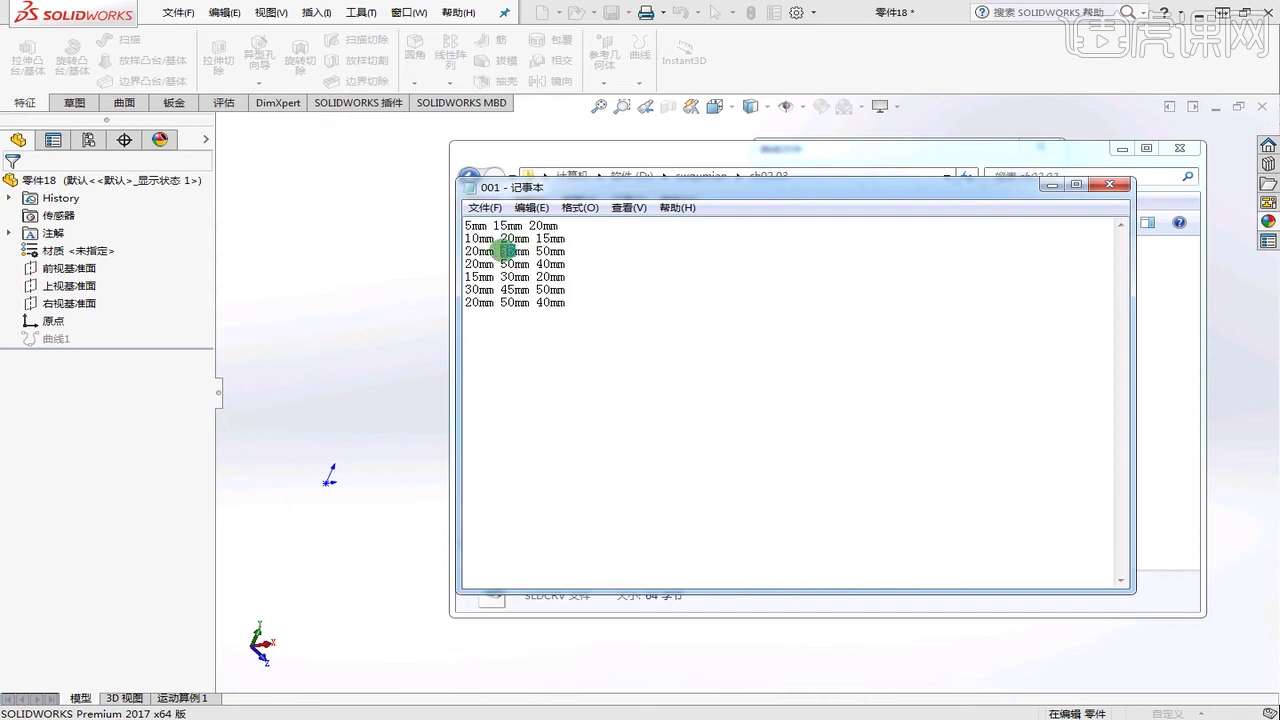
left_click(514, 251)
key("BackSpace")
key("BackSpace")
type("20")
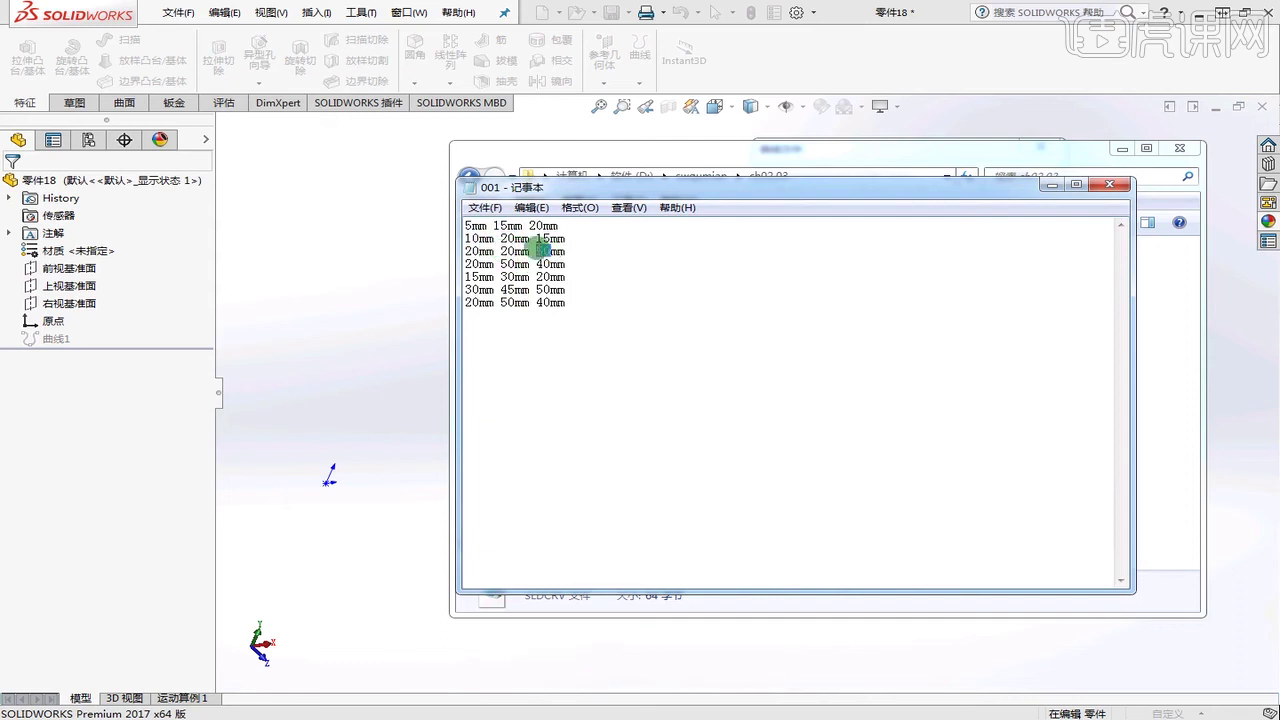
left_click(541, 251)
key("BackSpace")
key("BackSpace")
type("25")
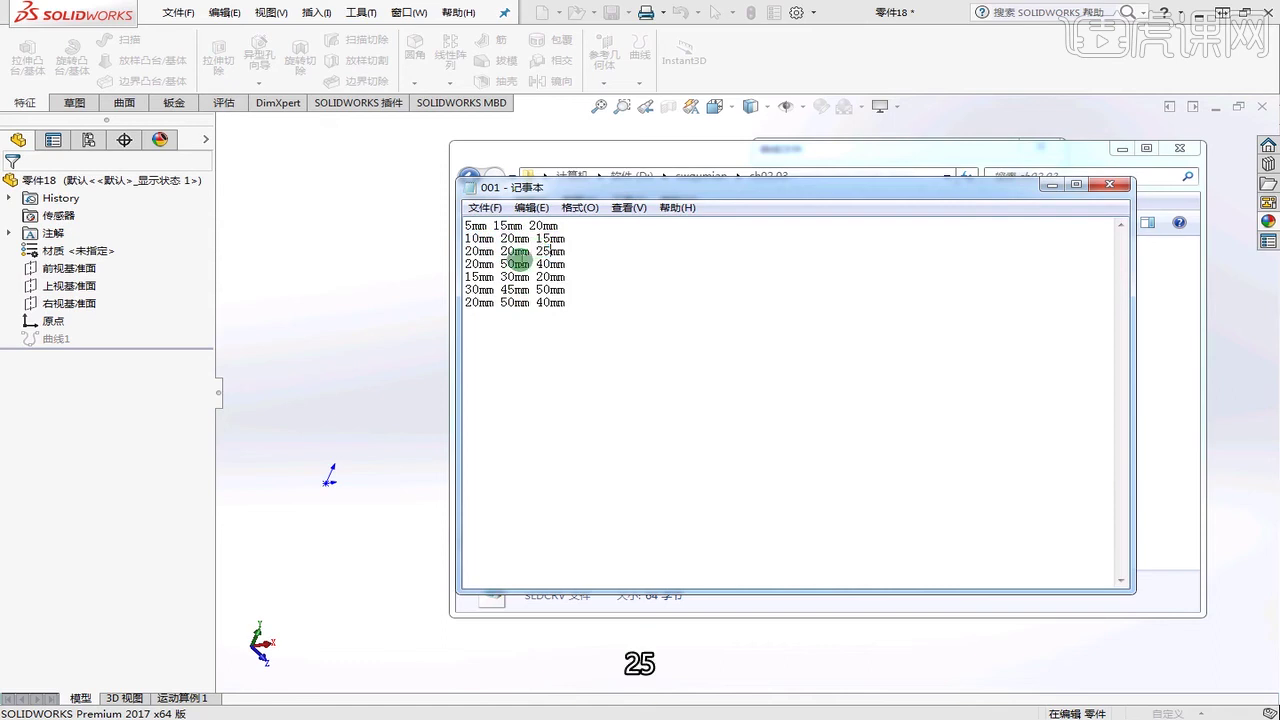
- Change the fourth coordinate row to 20mm 35mm 30mm
left_click(478, 259)
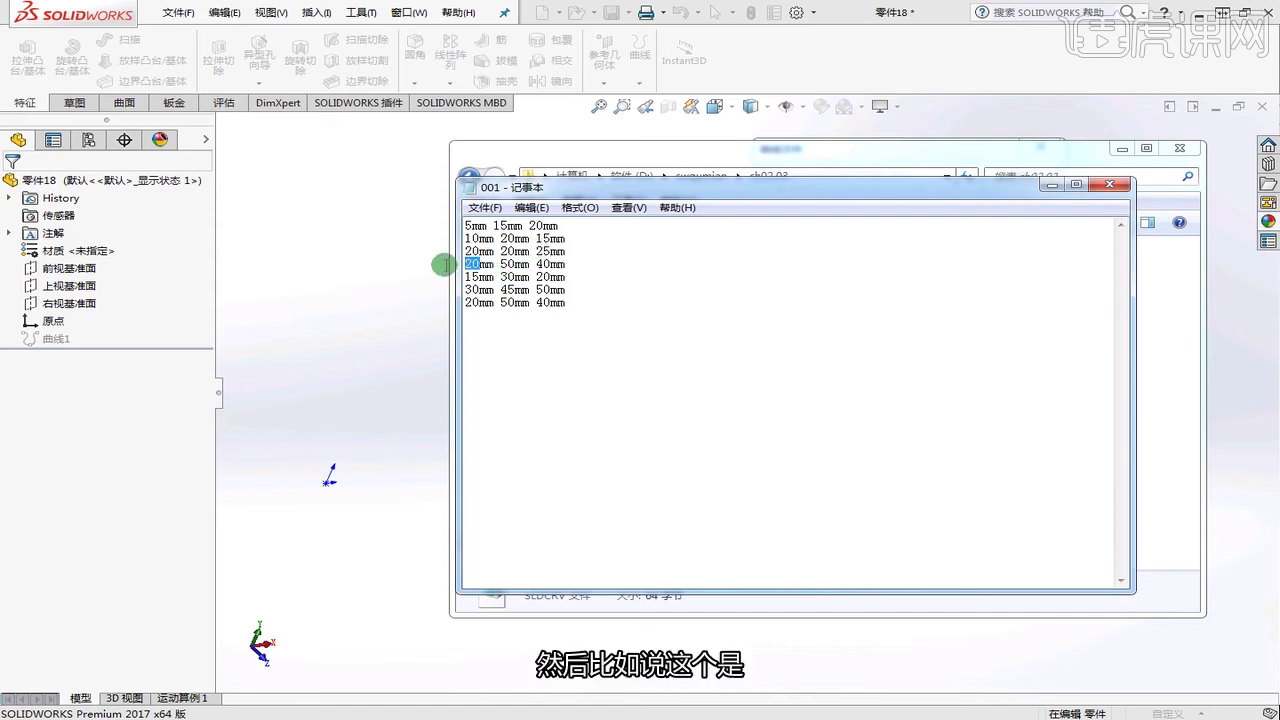
key("BackSpace")
key("BackSpace")
type("20")
left_click(510, 262)
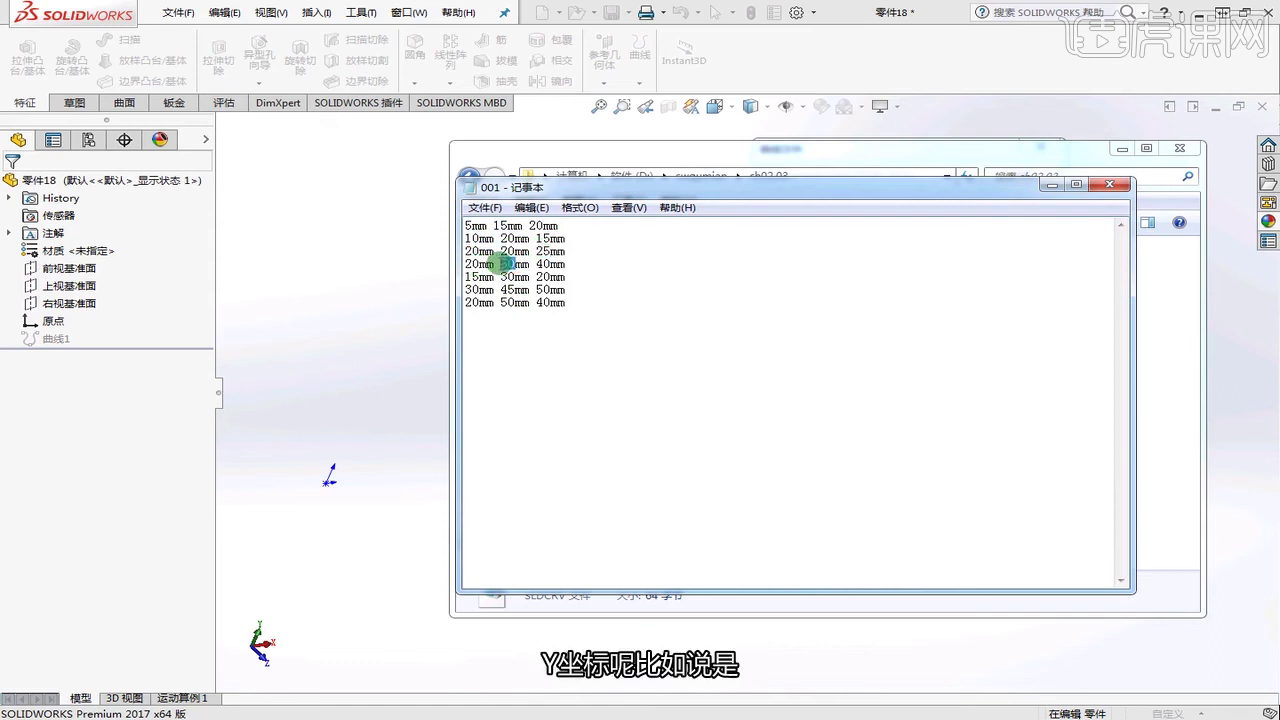
key("BackSpace")
key("BackSpace")
type("35")
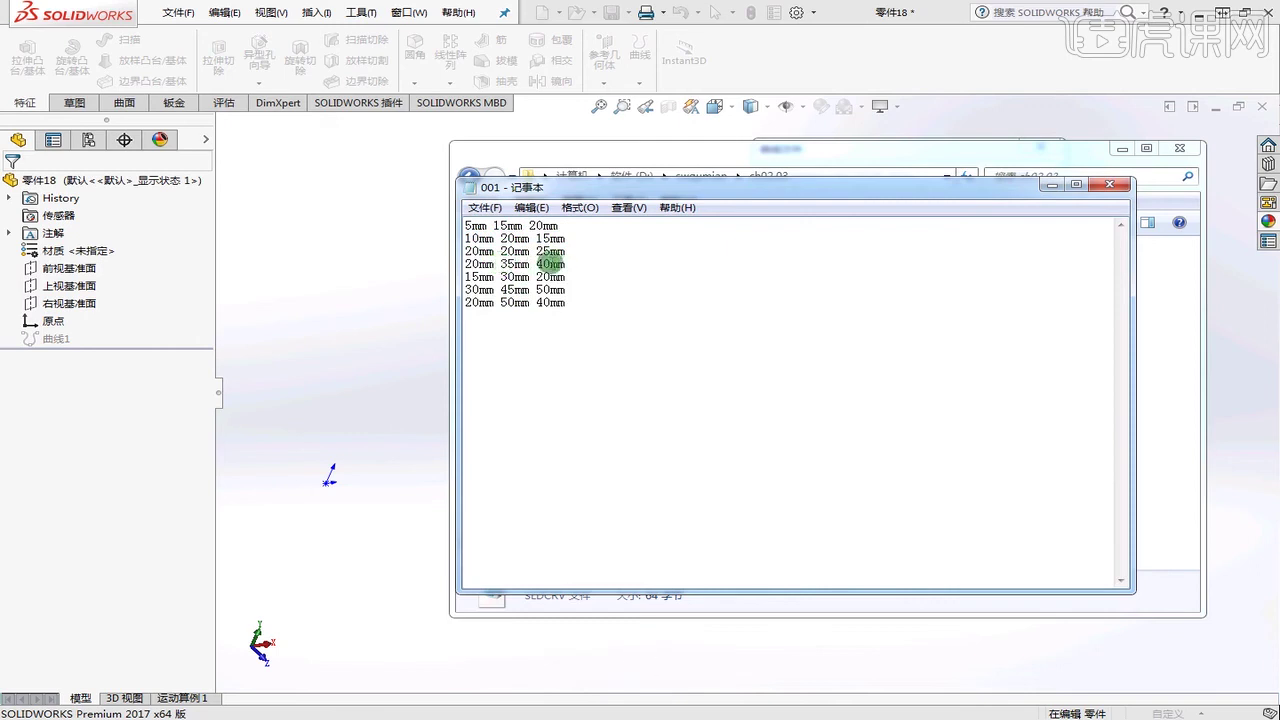
left_click(540, 263)
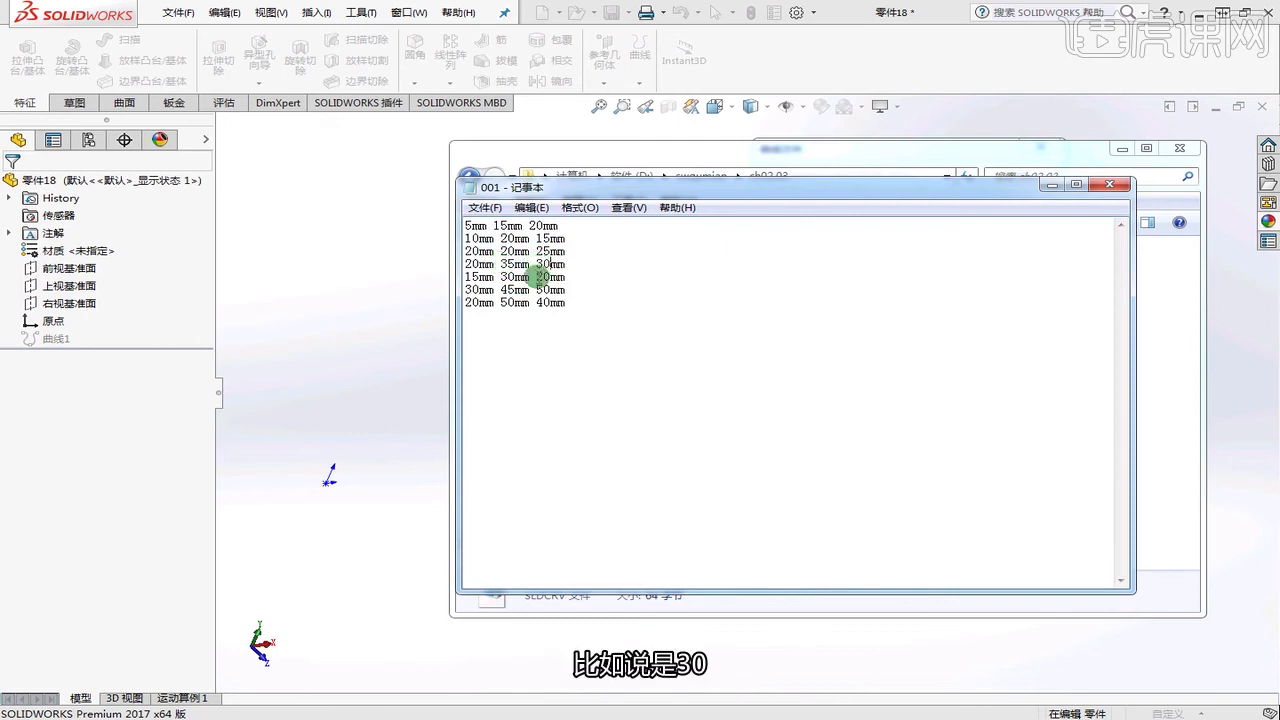
- Set the fifth row's X value to 30mm, and the sixth row's X to 25mm and Z to 30mm
left_click_drag(481, 277, 445, 280)
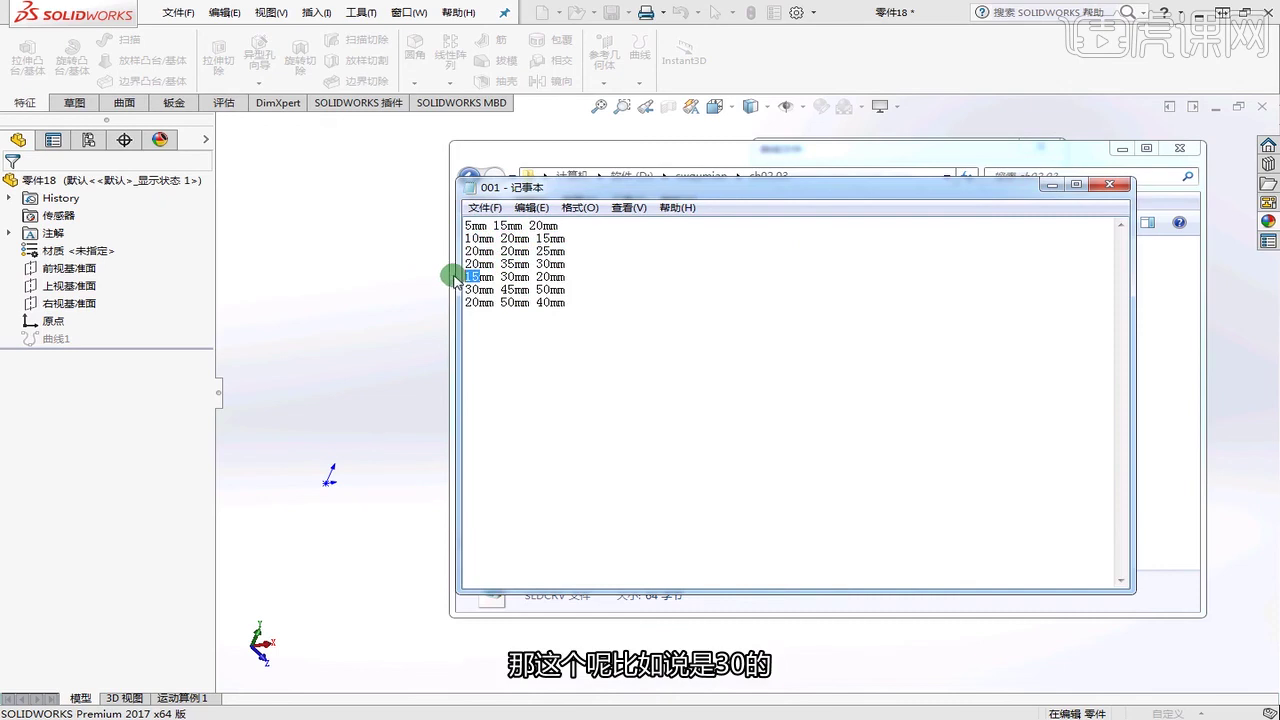
type("30")
left_click(510, 273)
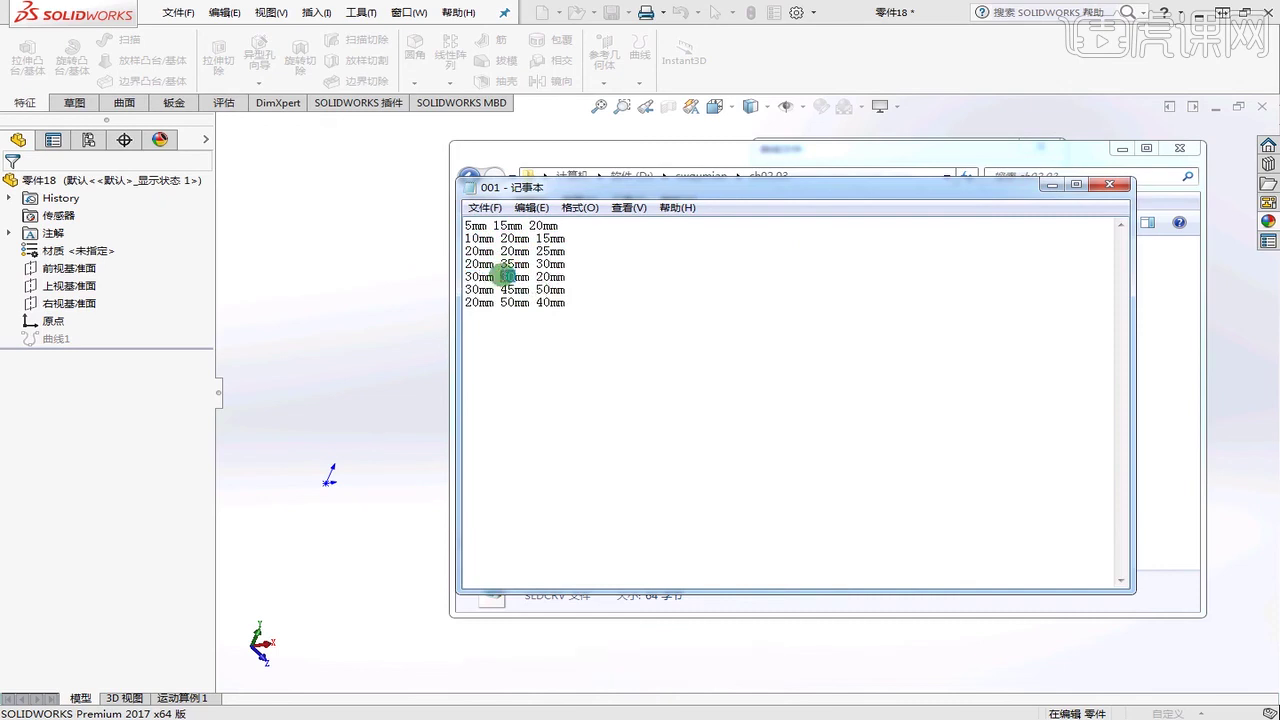
left_click_drag(480, 290, 448, 290)
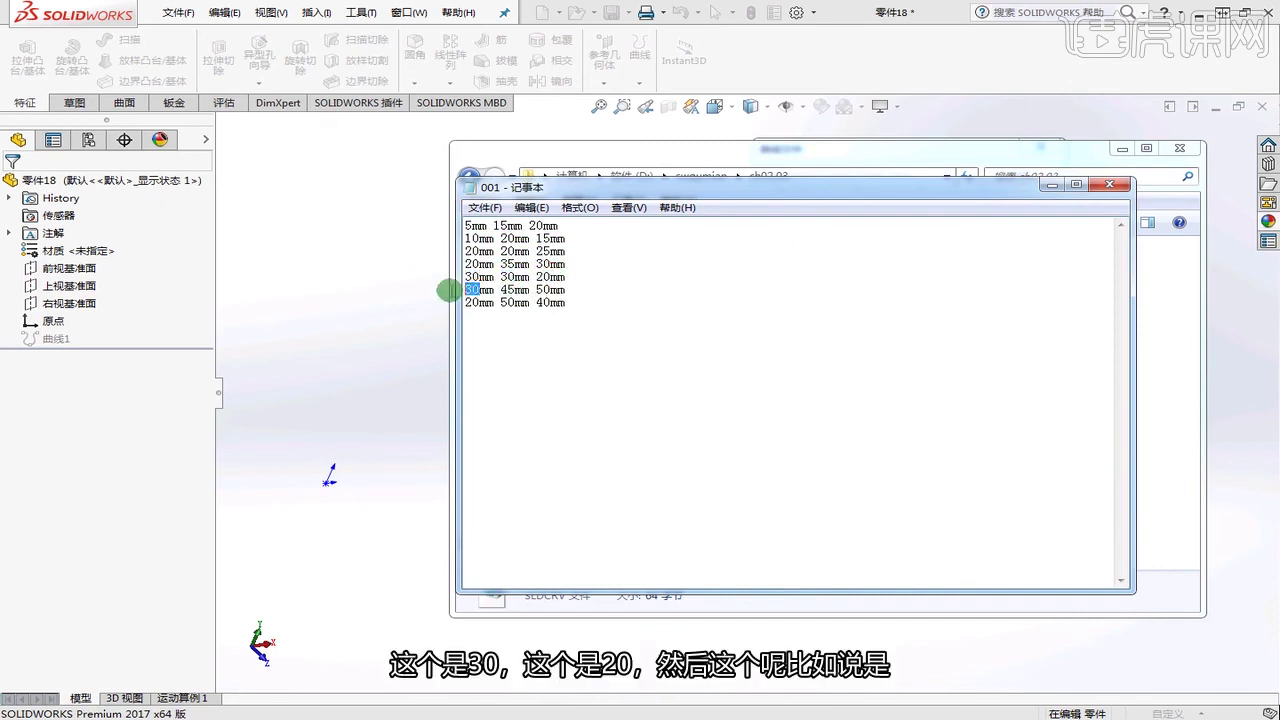
type("25")
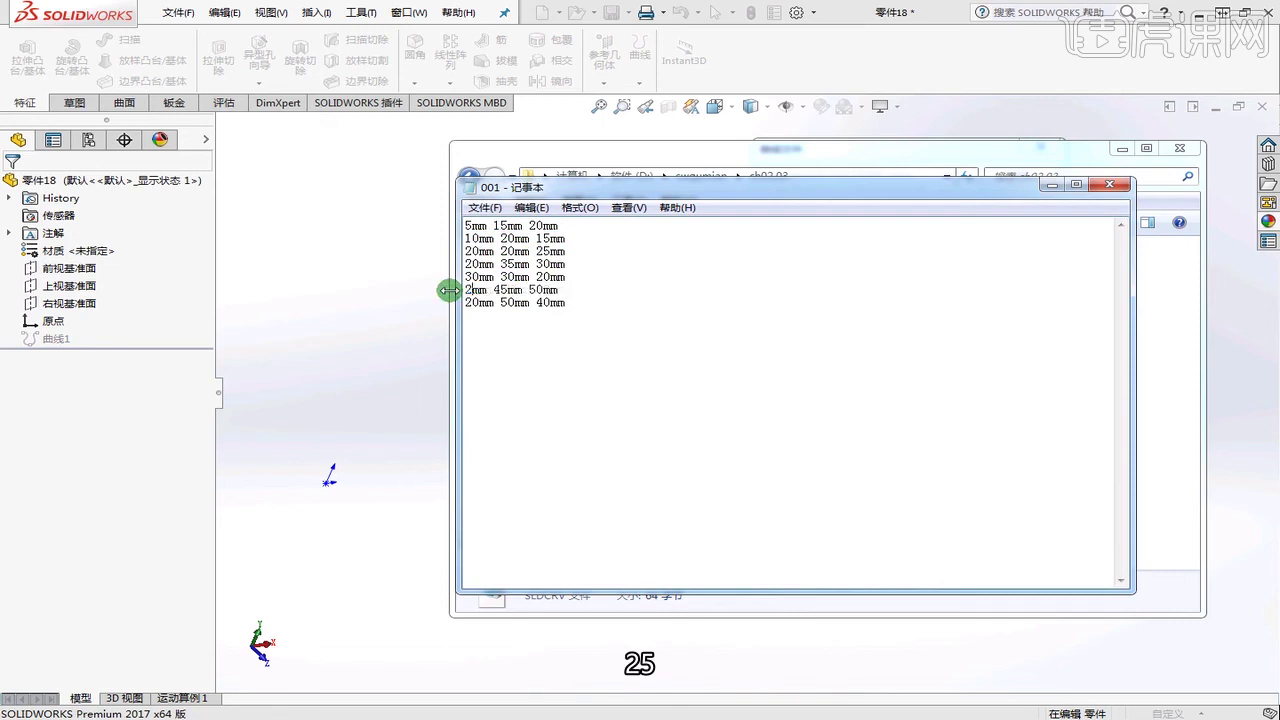
left_click(507, 289)
left_click_drag(505, 289, 535, 289)
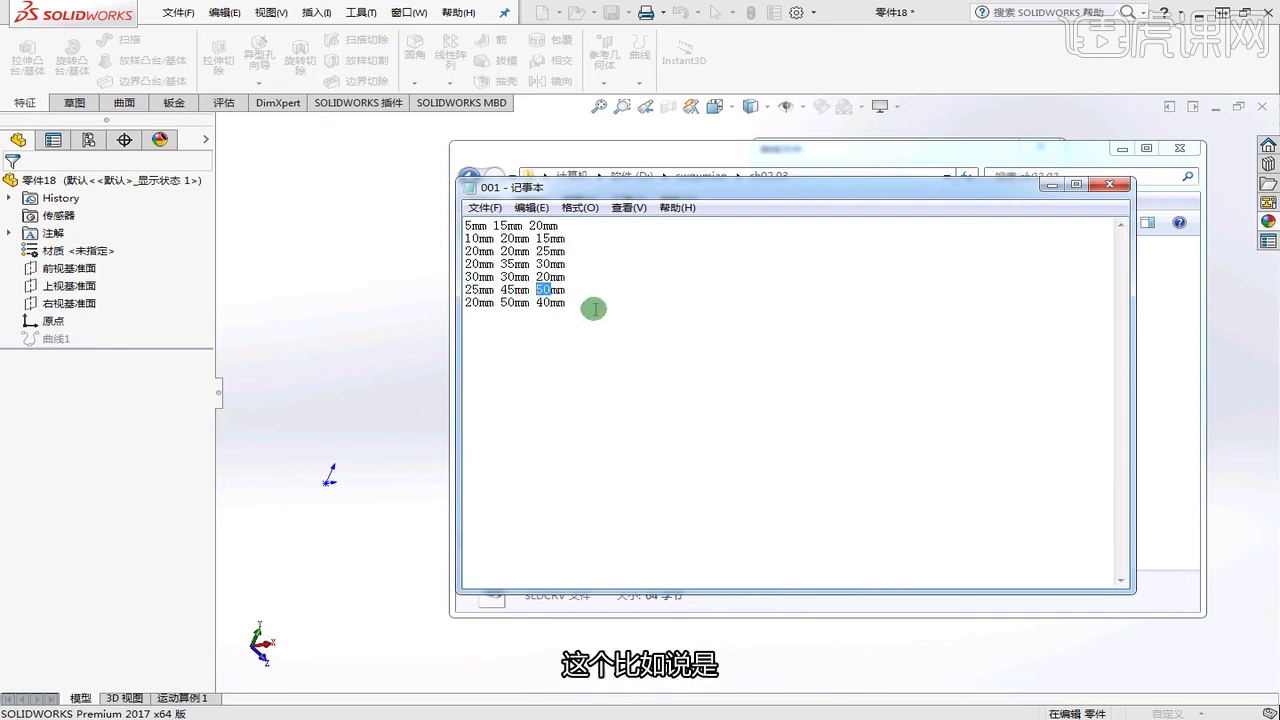
type("30")
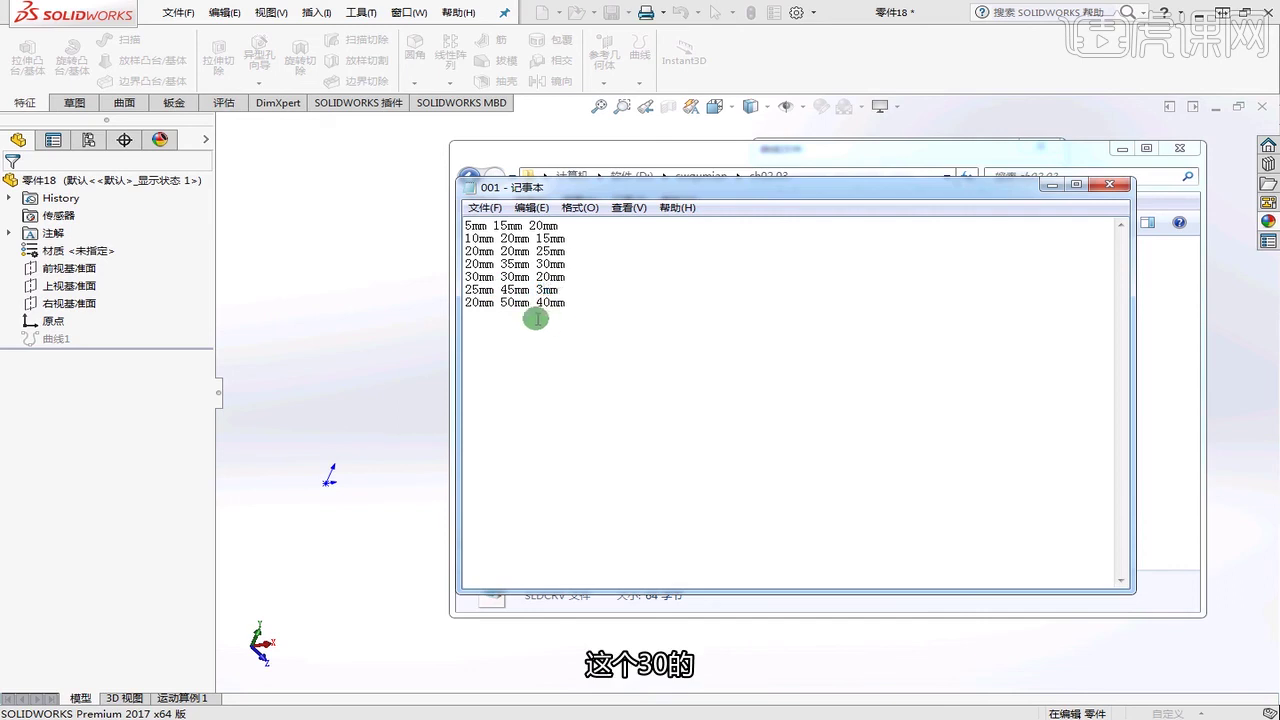
- Save the edited 001 point file, close it, and return to the curve file dialog in SOLIDWORKS
left_click(488, 302)
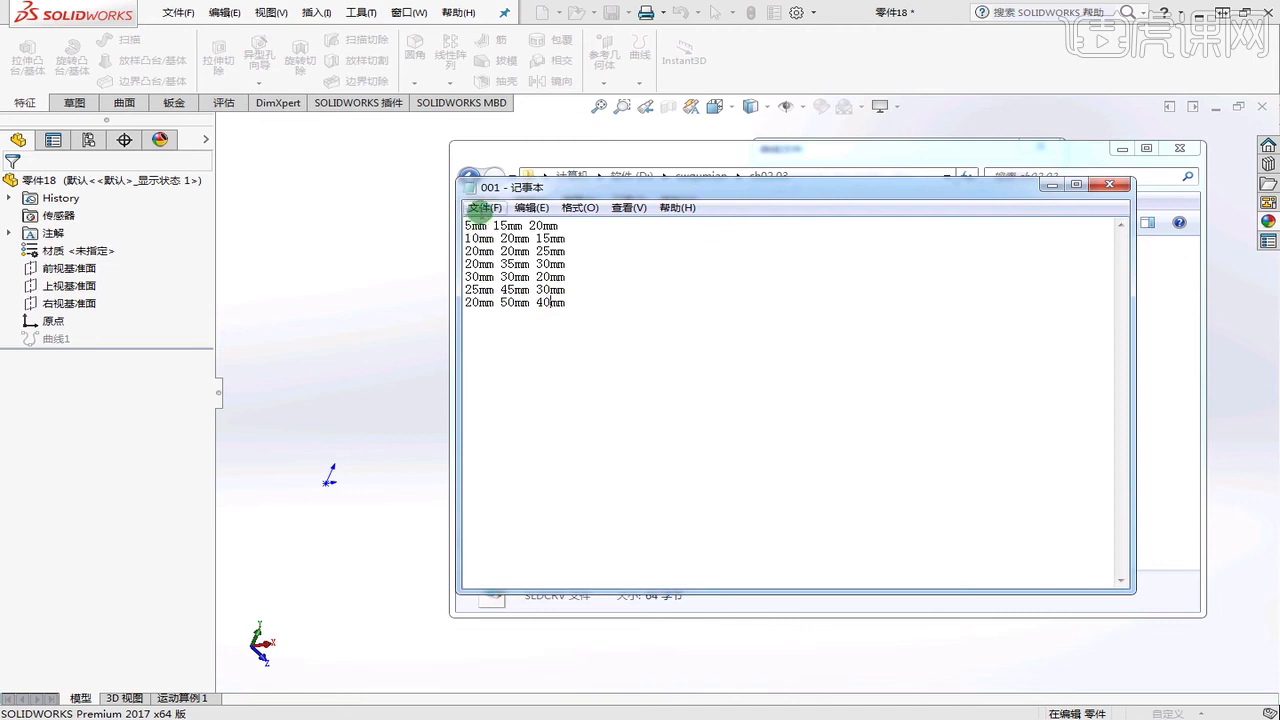
left_click(485, 208)
key("Escape")
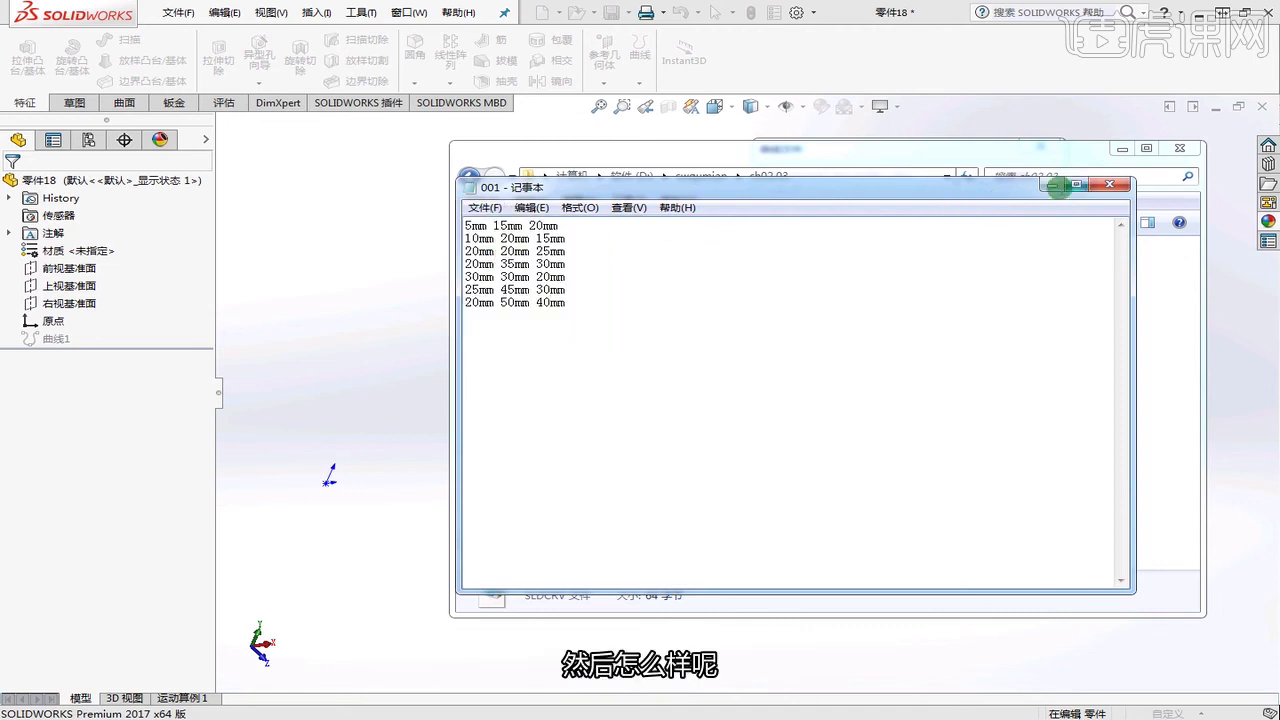
left_click(1100, 187)
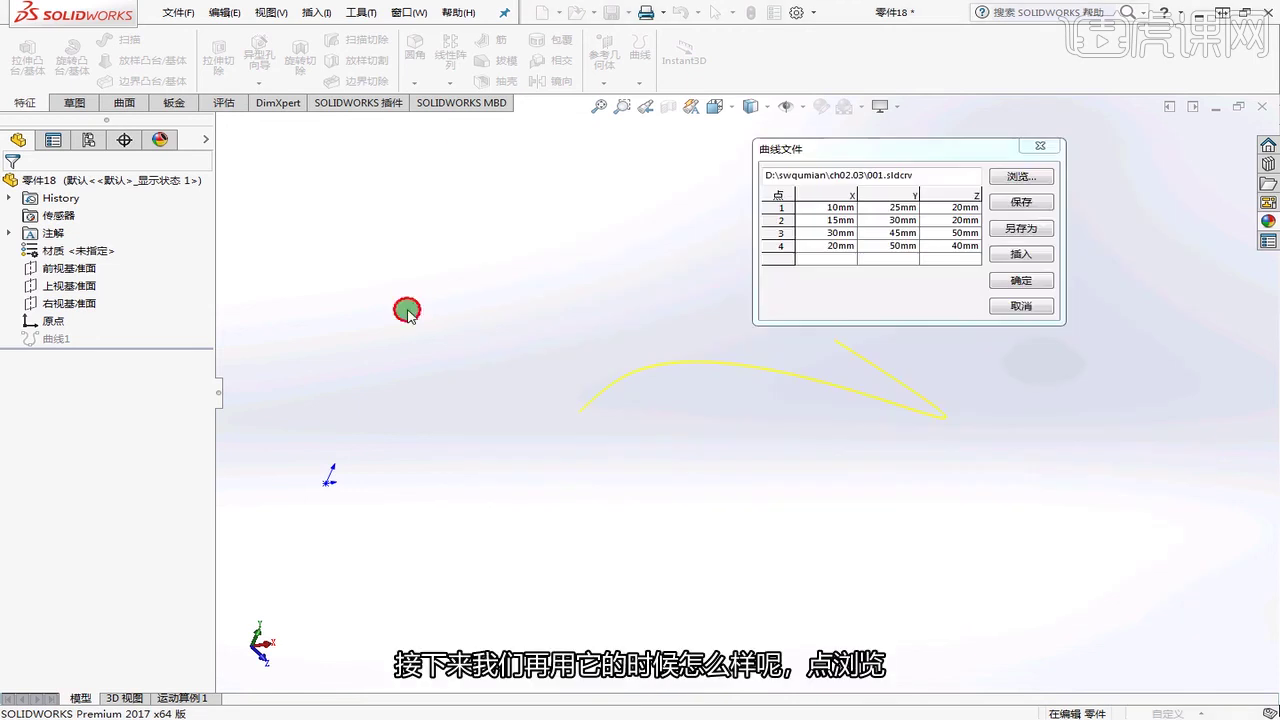
- Reload the 001 point file from the swqumian\ch02.03 folder into the curve and accept the updated curve
left_click(1015, 177)
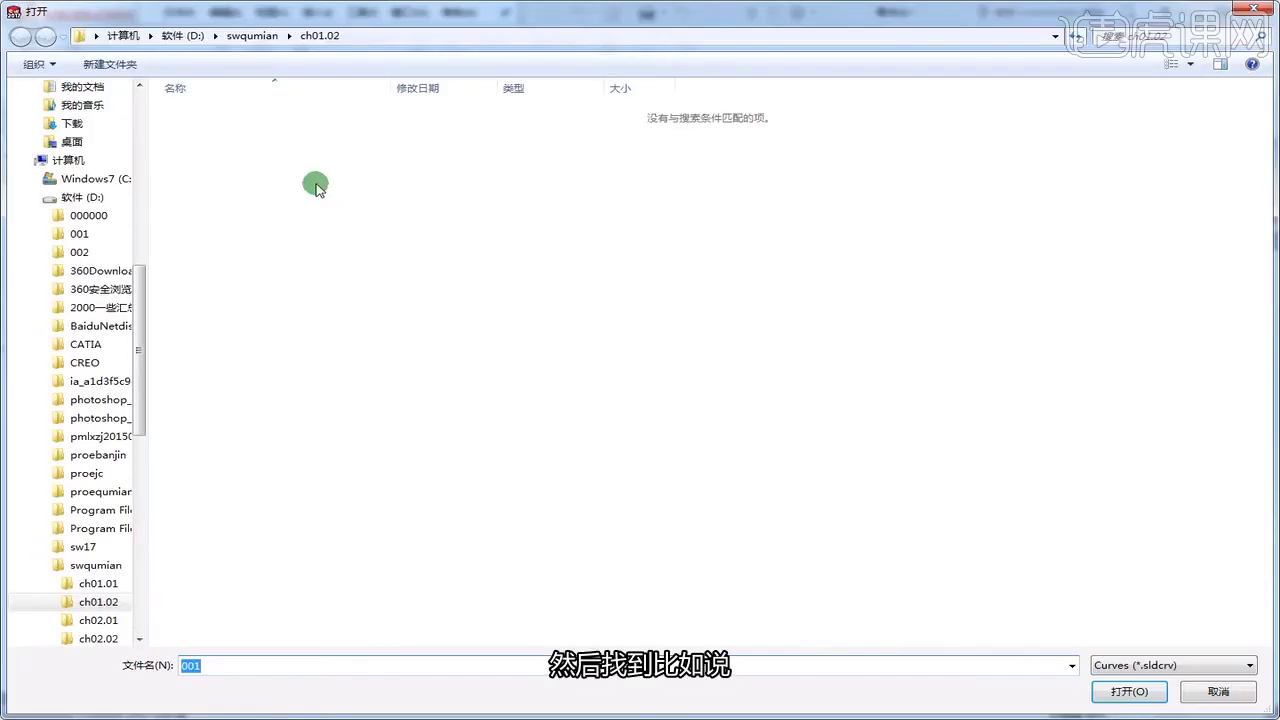
left_click(262, 36)
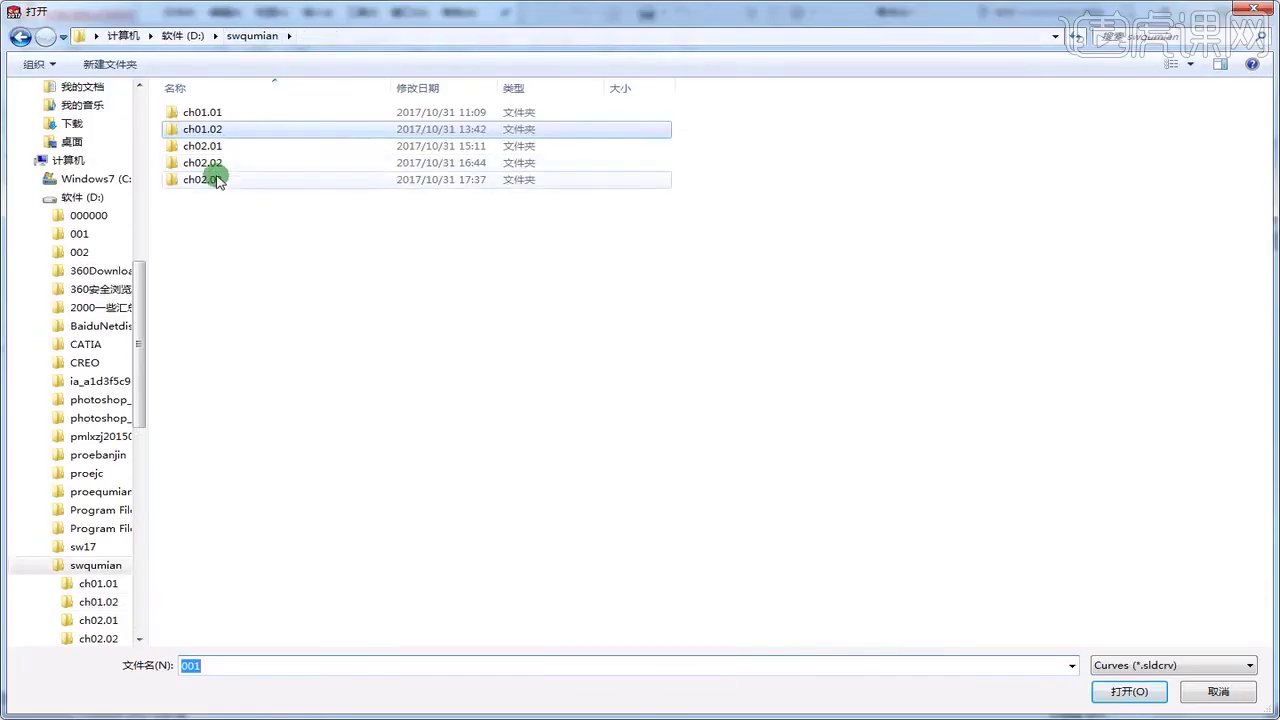
double_click(214, 176)
left_click(191, 112)
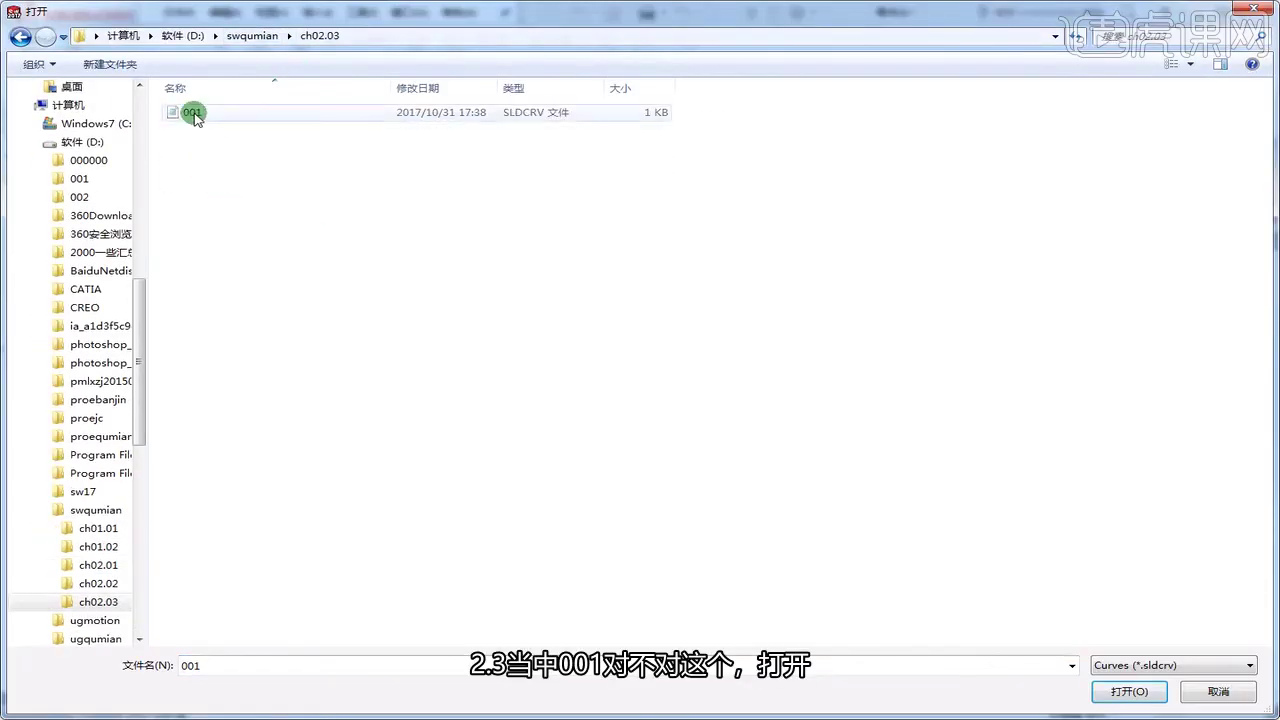
left_click(1126, 691)
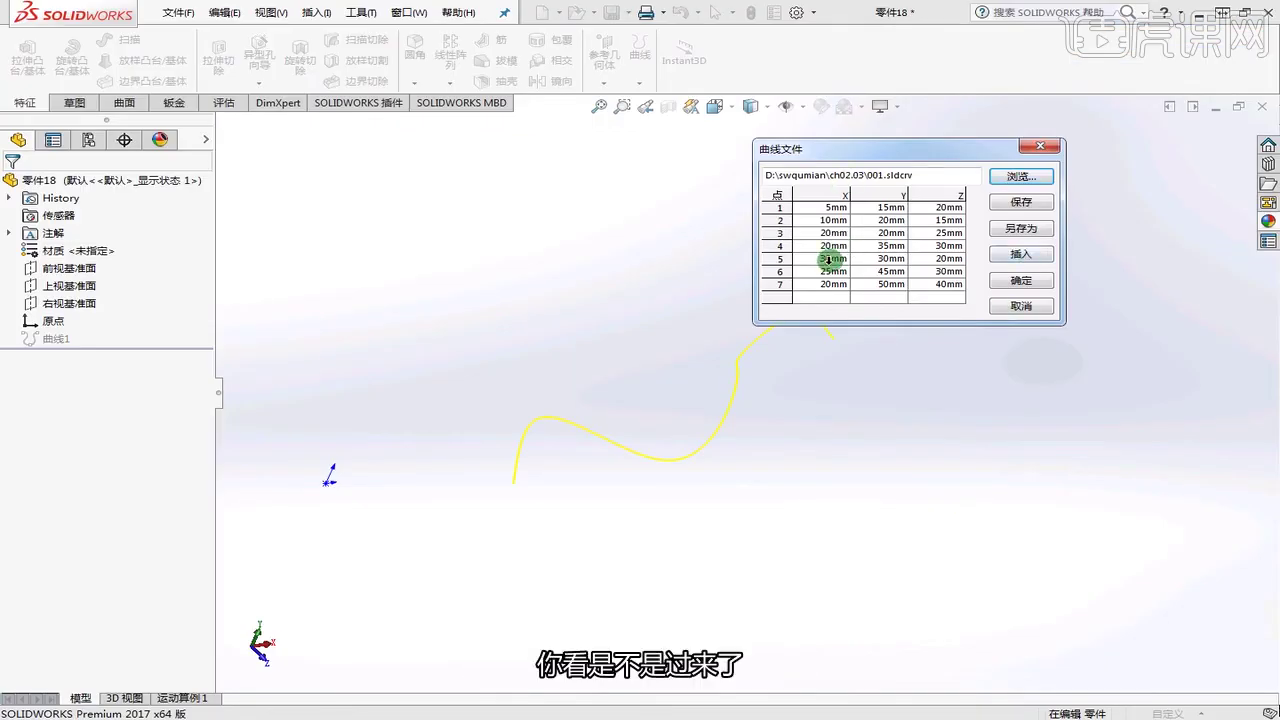
left_click(1019, 283)
middle_click_drag(814, 429, 799, 452)
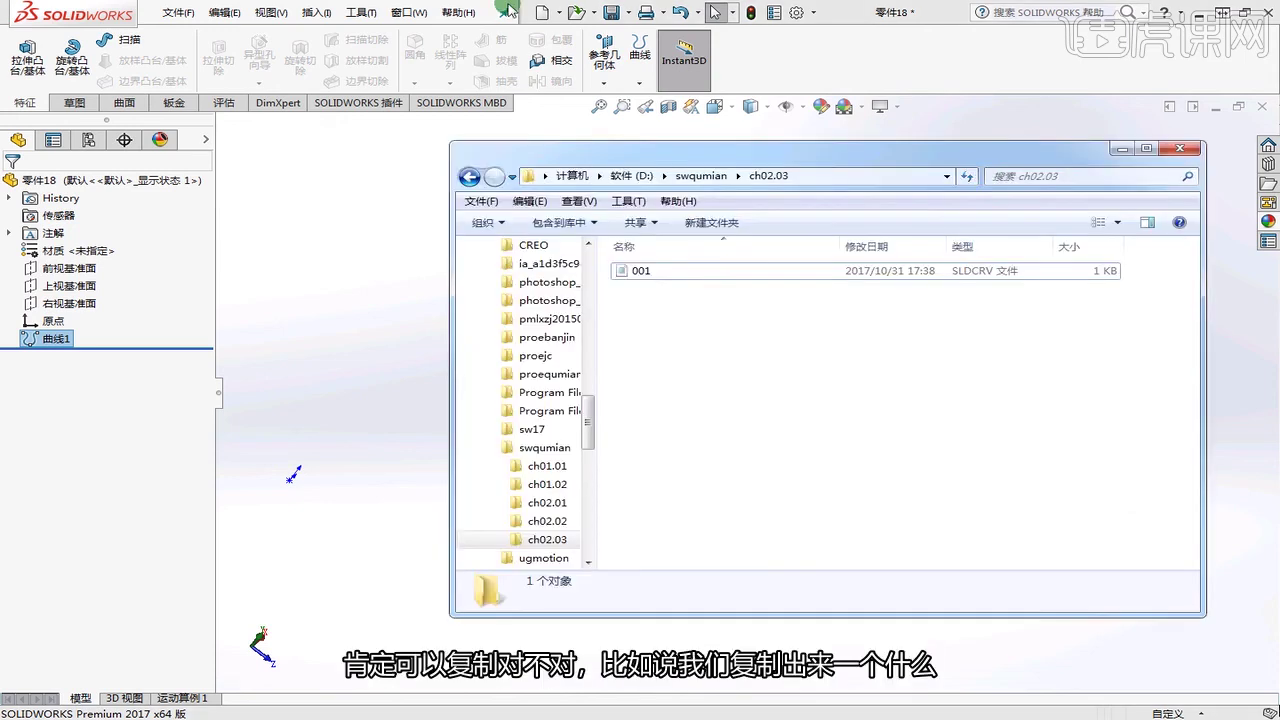
- Duplicate the 001 curve file in the ch02.03 folder and rename the copy as 002
left_click(645, 271)
left_click_drag(645, 271, 686, 279, "ctrl")
key("F2")
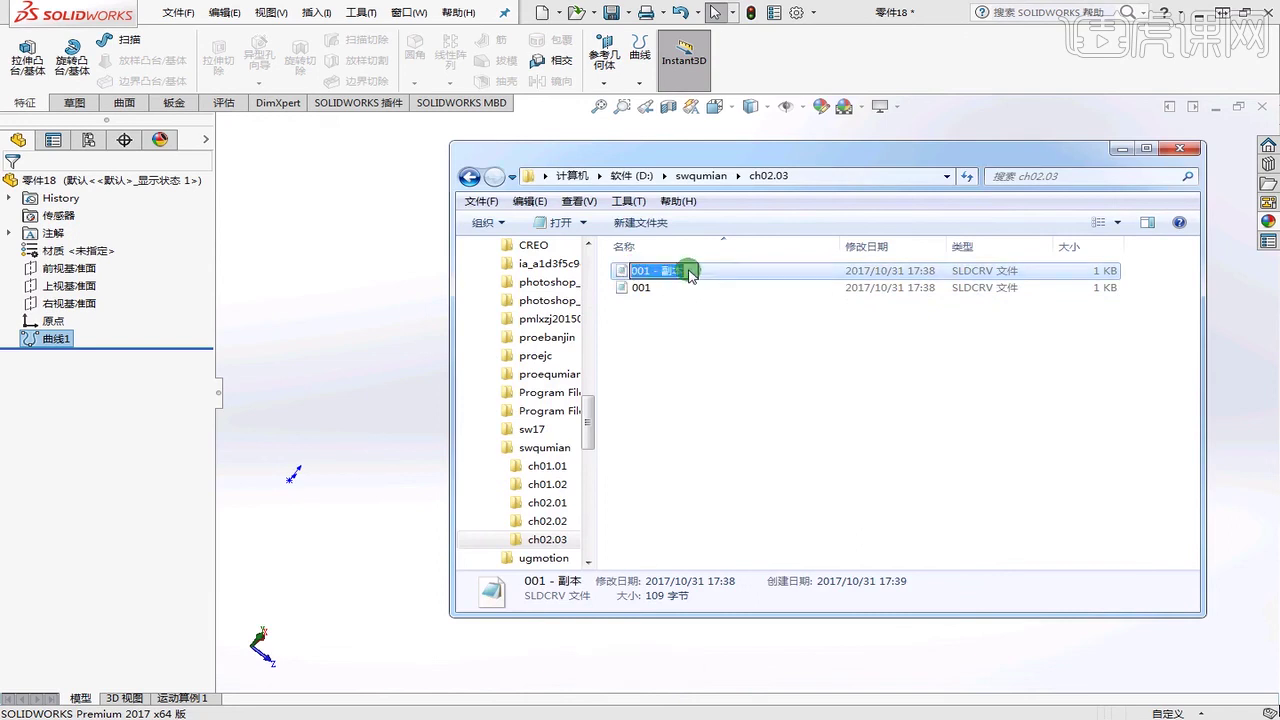
type("002")
key("Return")
left_click(654, 397)
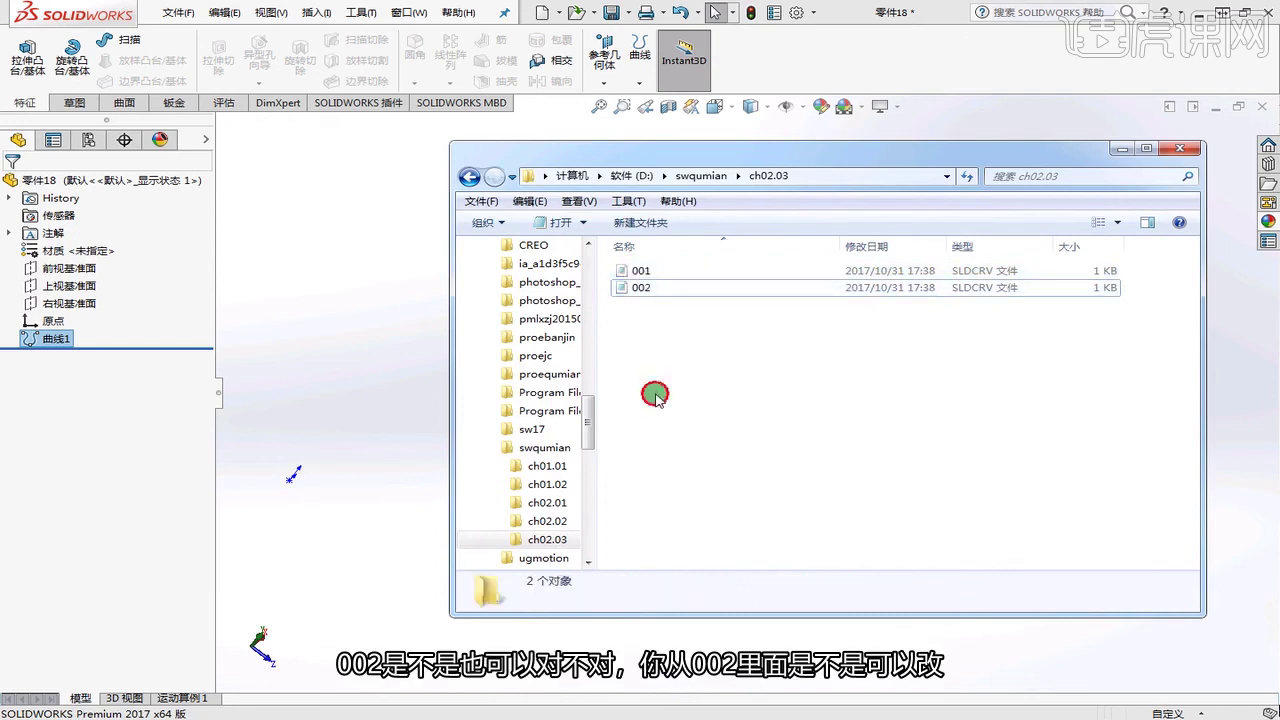
- Open the 002 file in Notepad to review its coordinate rows, and close it without editing
double_click(634, 290)
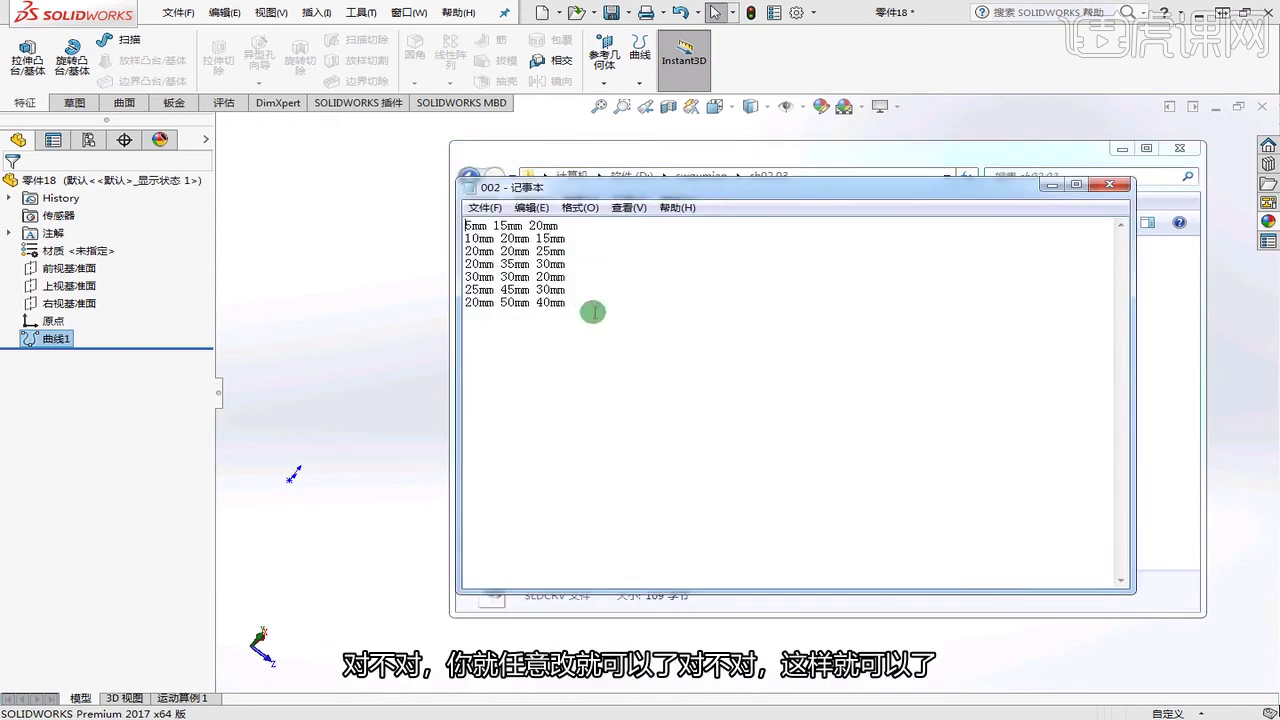
left_click_drag(594, 309, 404, 230)
left_click(1109, 184)
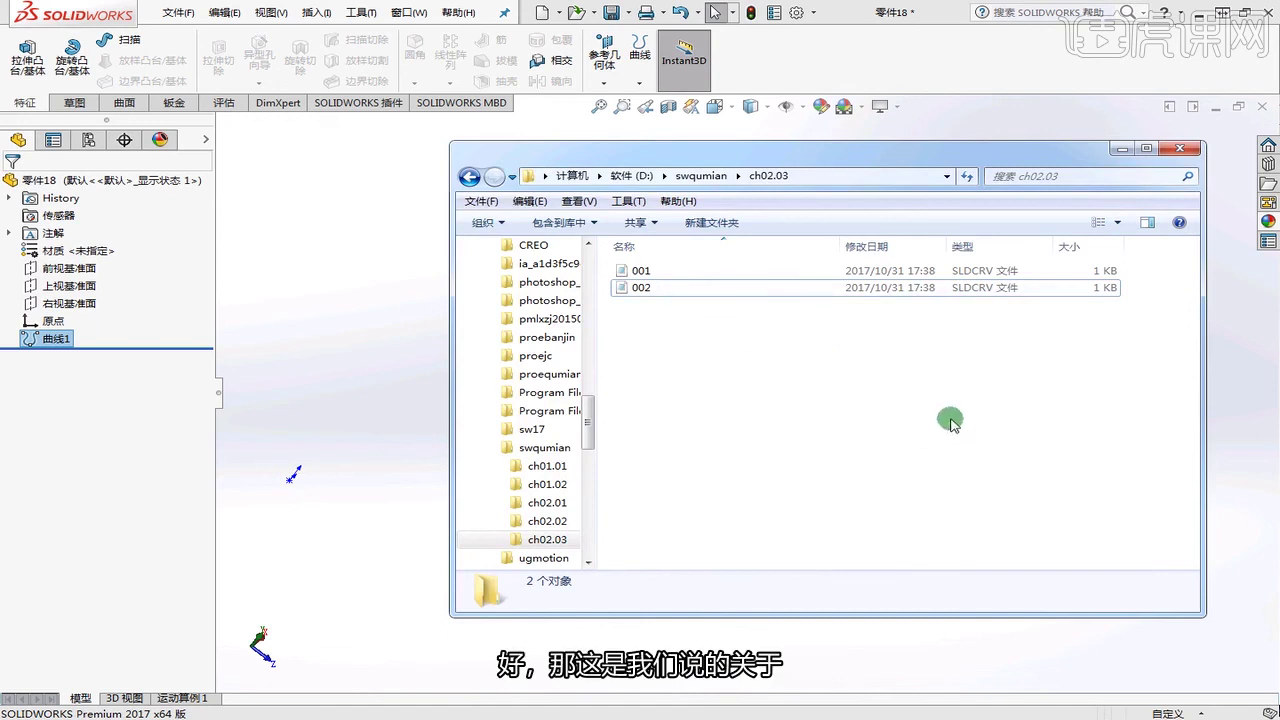
- Minimize the ch02.03 folder window and inspect the finished curve from another angle in SOLIDWORKS
left_click(818, 388)
left_click(1122, 148)
middle_click_drag(825, 255, 761, 431)
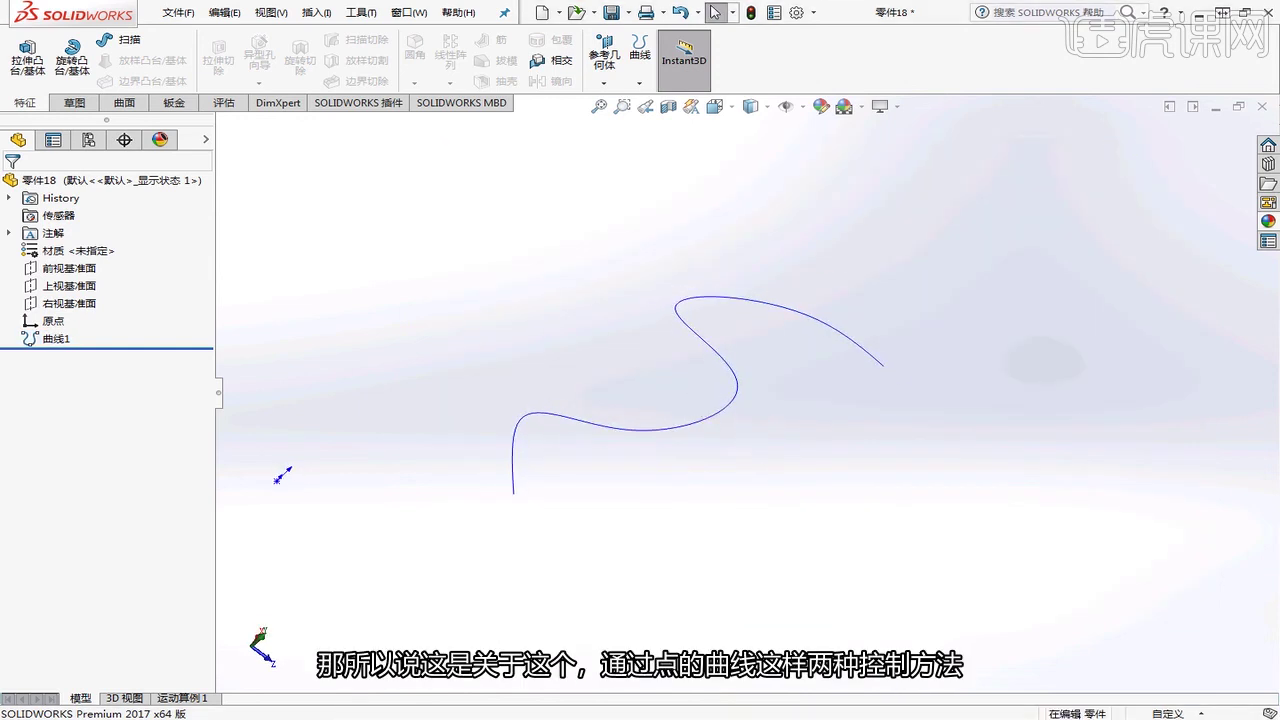
left_click(403, 277)
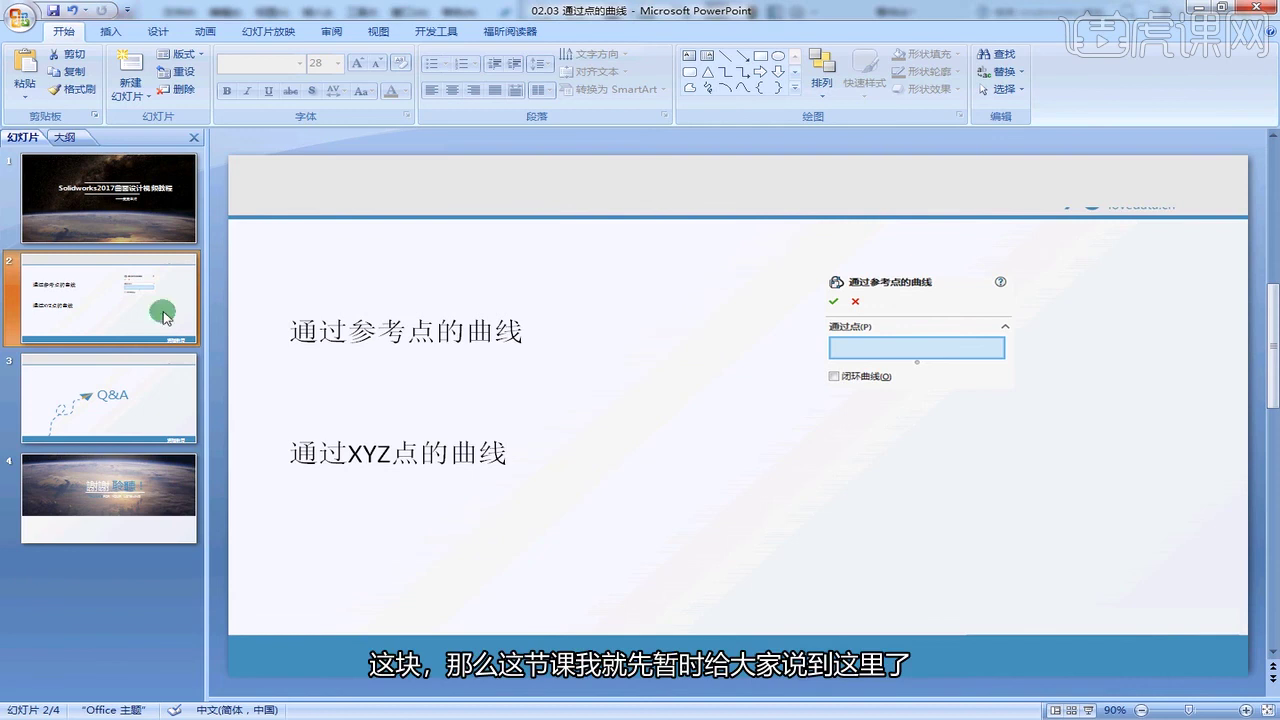
- Go through the Q&A slide to the closing thank-you slide of the PowerPoint presentation
left_click(135, 385)
left_click(142, 492)
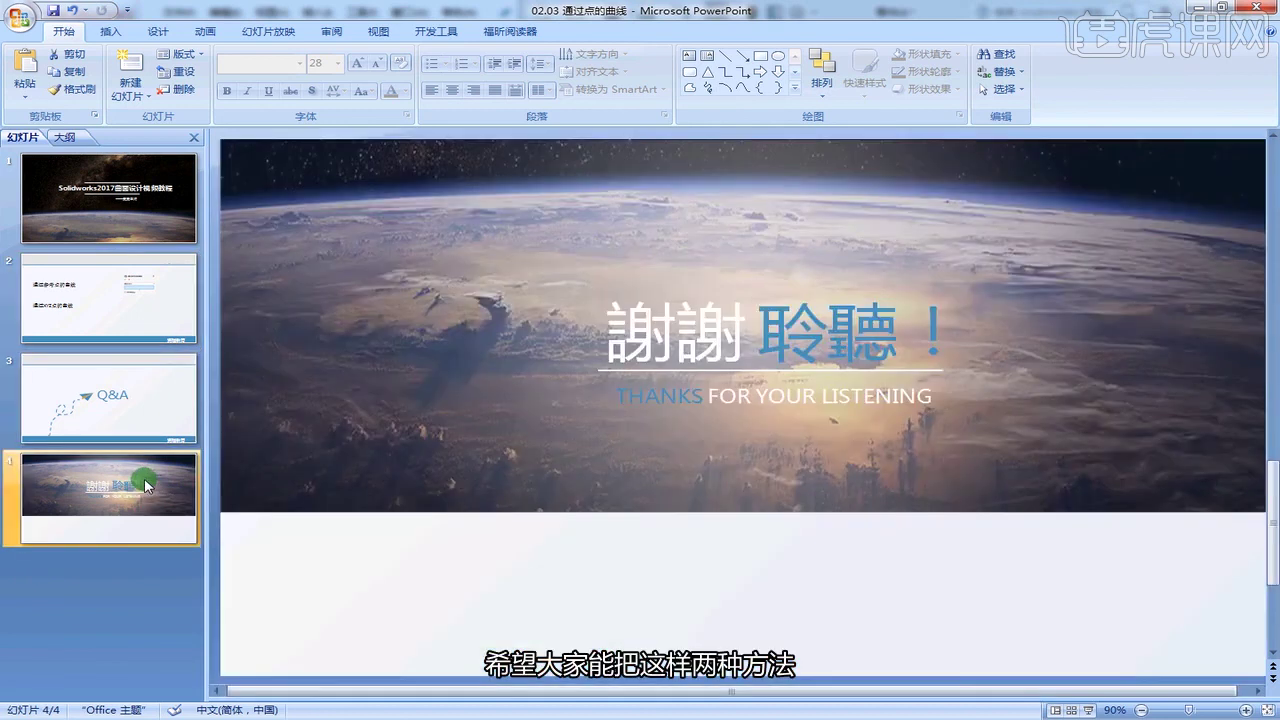